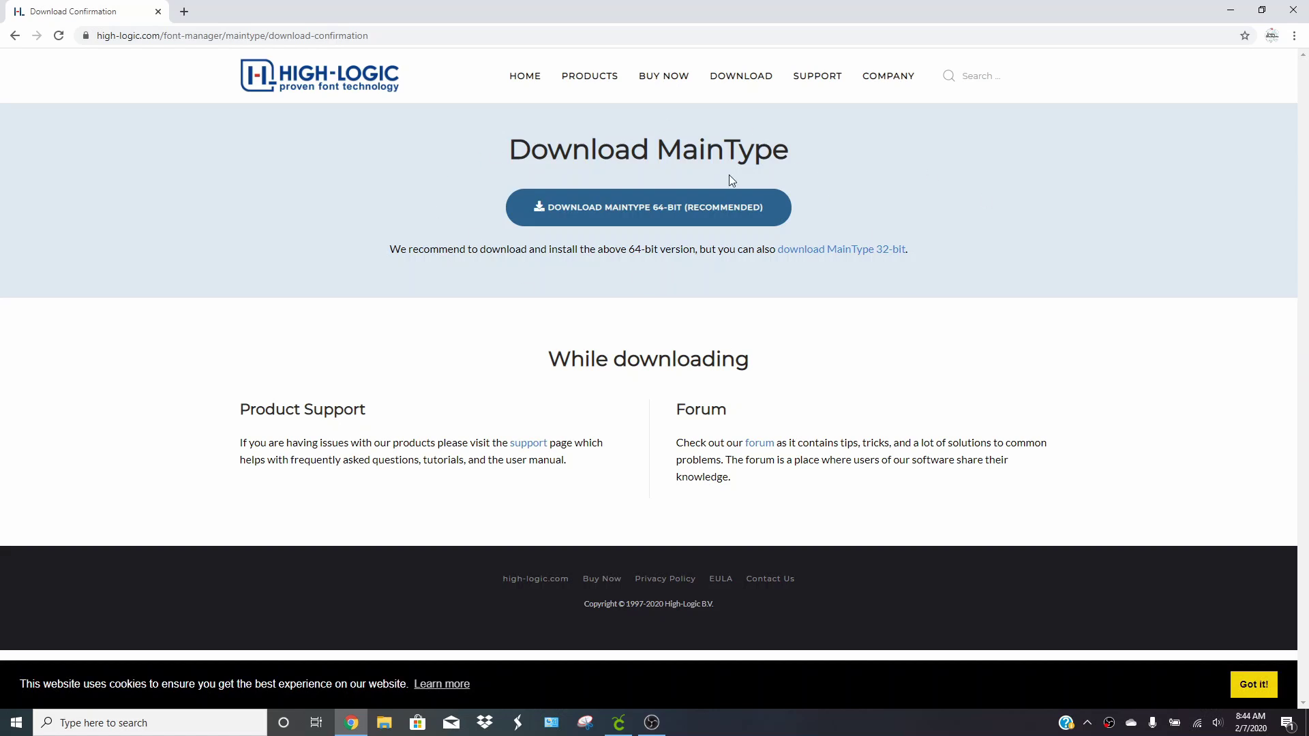
# Download the recommended 64-bit MainType installer as MainTypeSetup-x64 into the Desktop Cricut folder and launch it
pyautogui.click(651, 211)
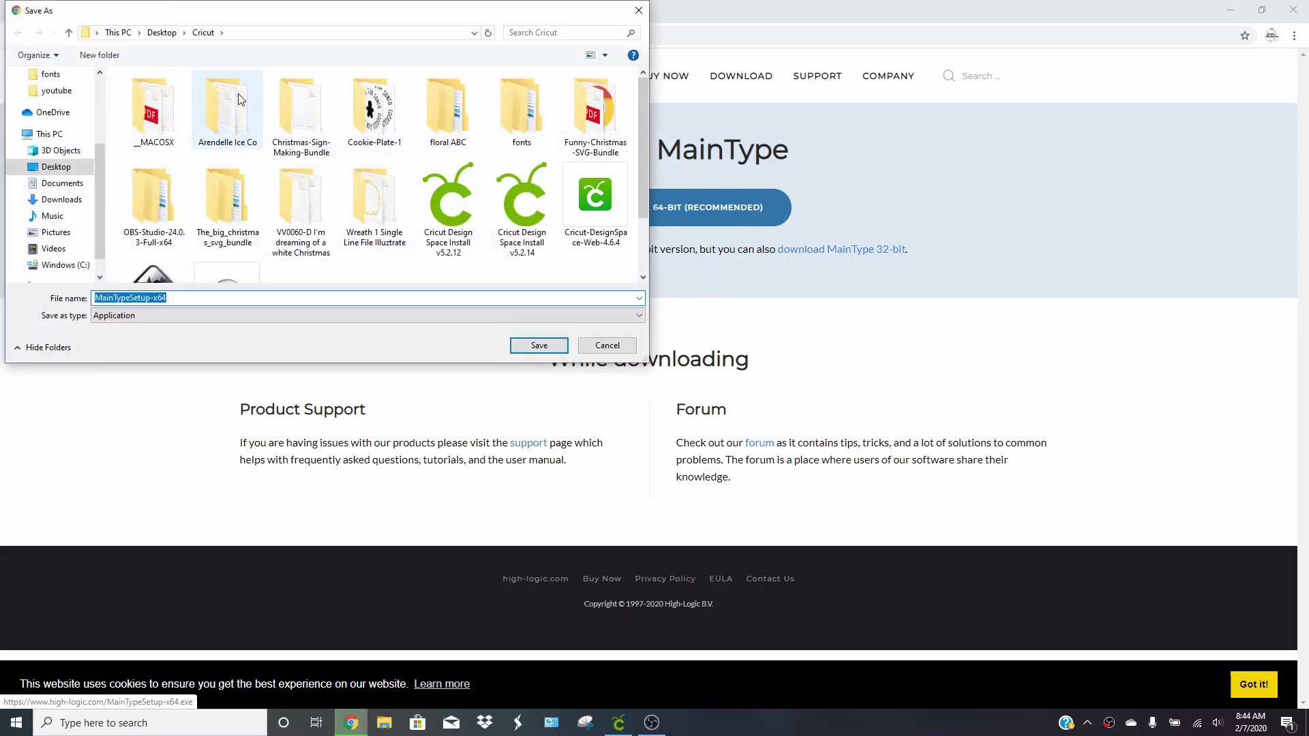
pyautogui.click(535, 346)
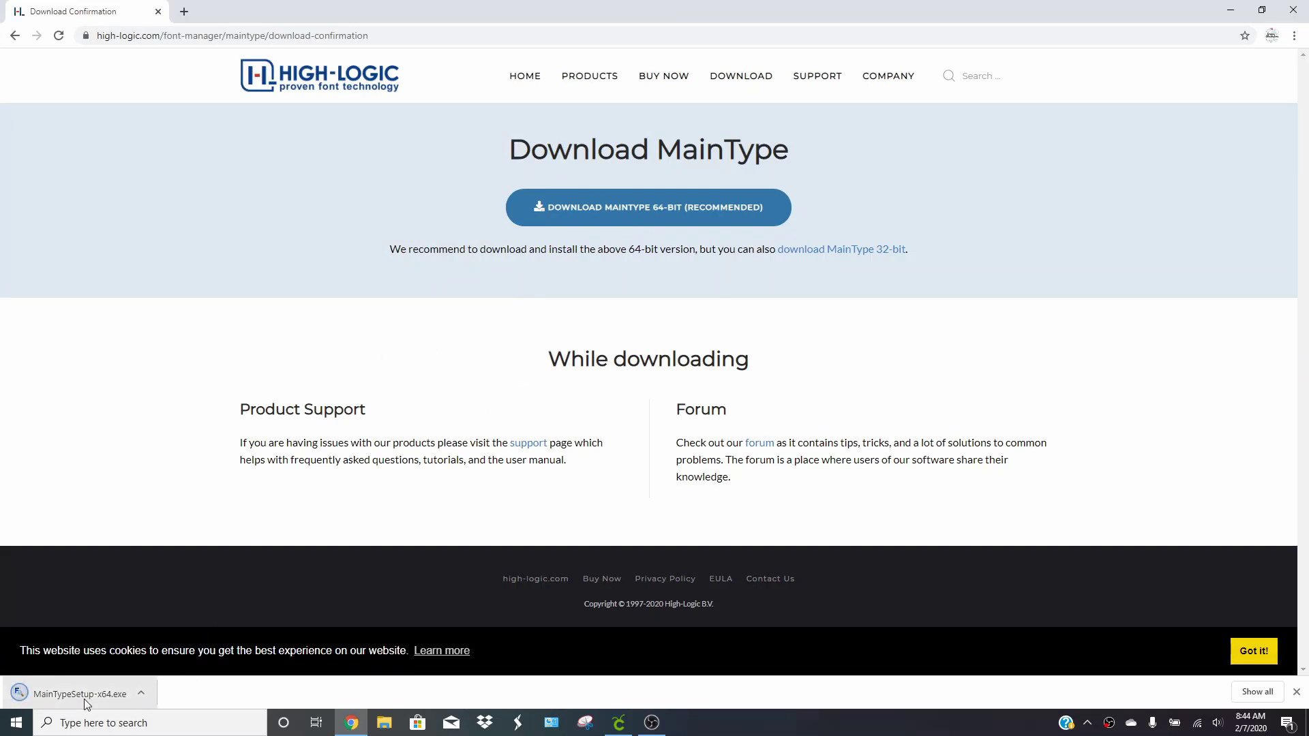
pyautogui.click(62, 692)
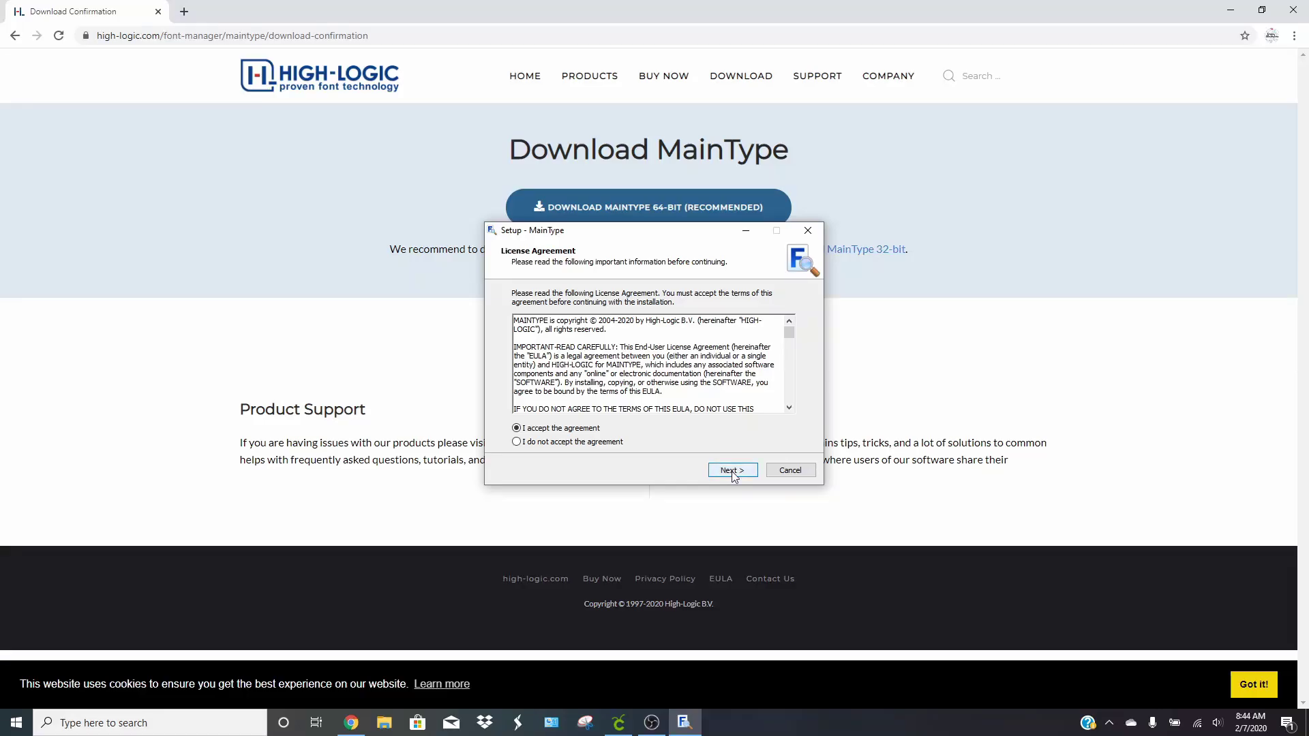
# Install MainType with the license accepted, the default folders and a desktop shortcut, then finish setup with Launch MainType enabled
pyautogui.click(730, 470)
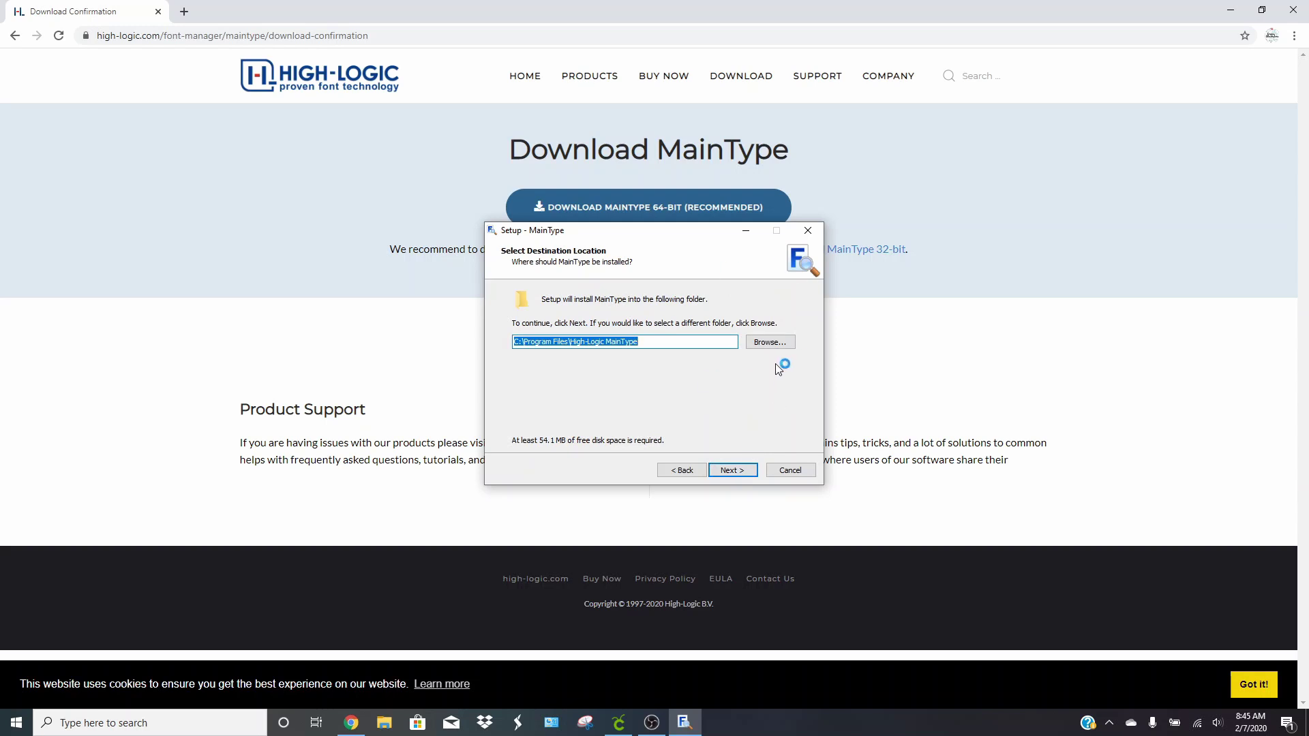
pyautogui.click(729, 470)
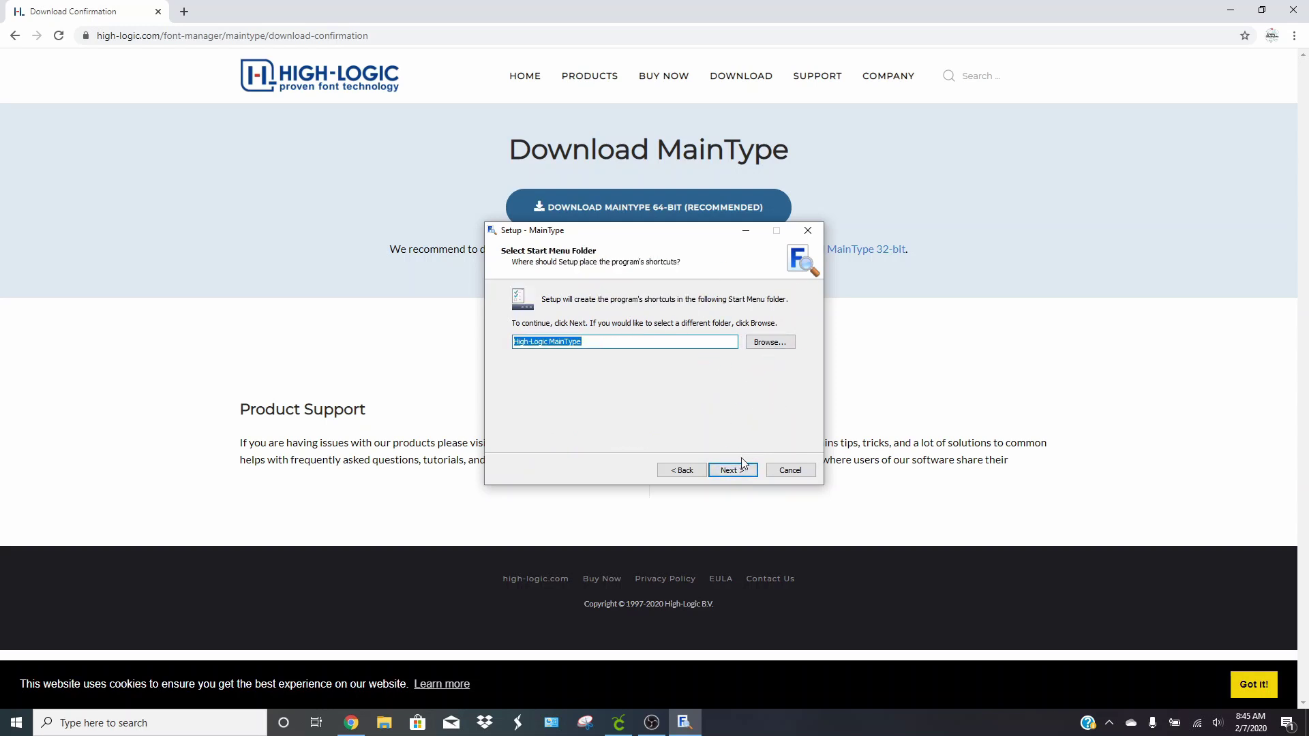
pyautogui.click(746, 469)
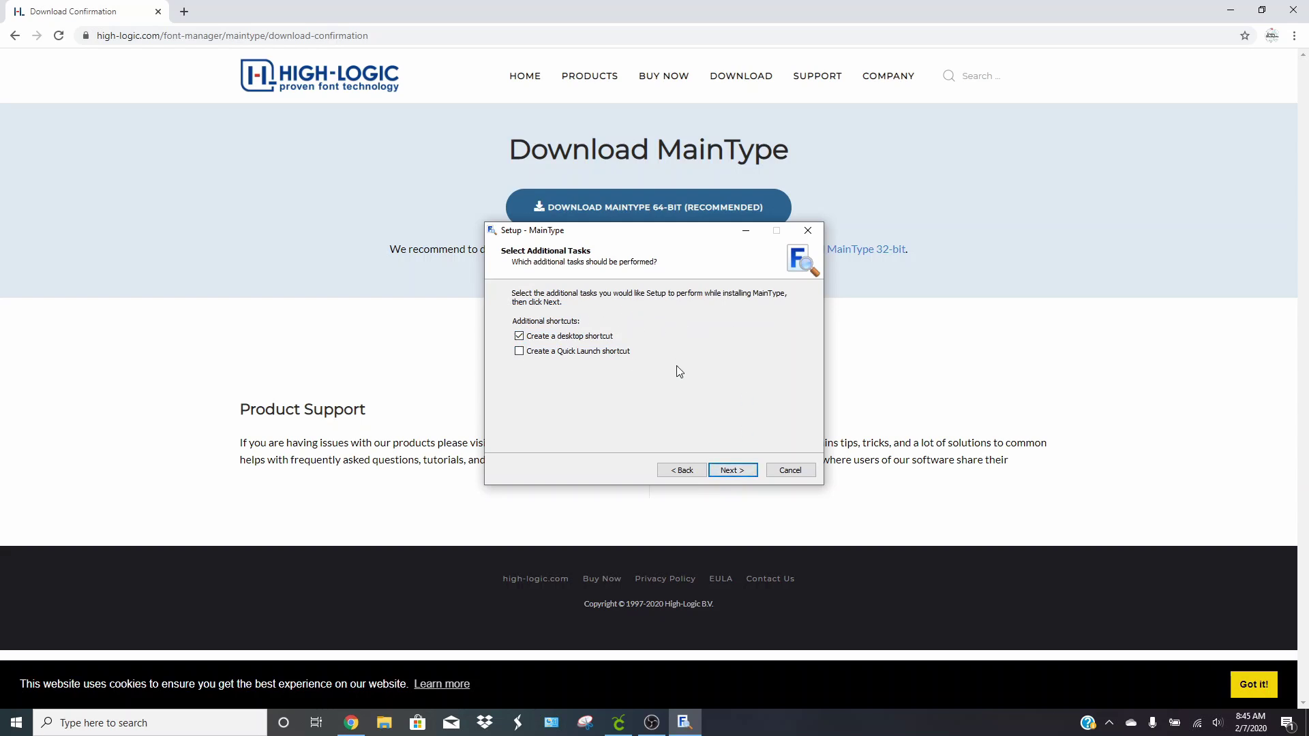
pyautogui.click(740, 474)
pyautogui.click(739, 471)
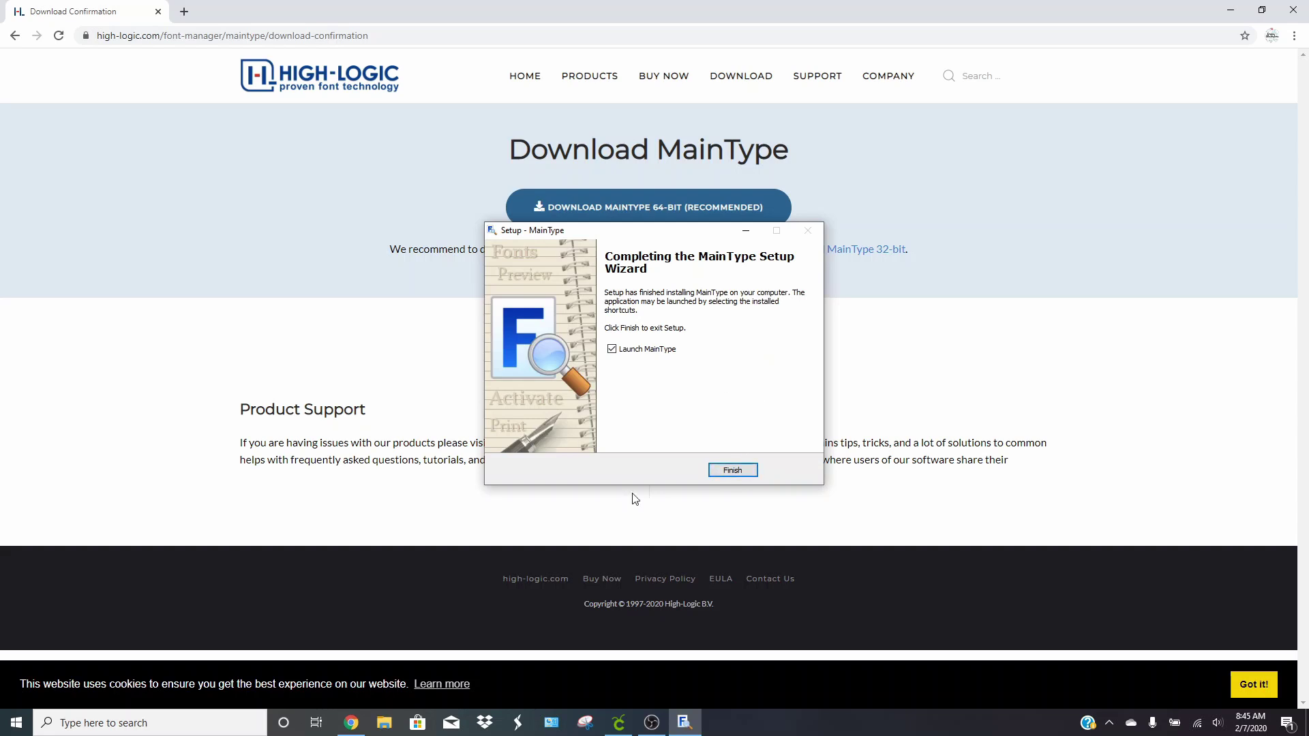
pyautogui.click(715, 469)
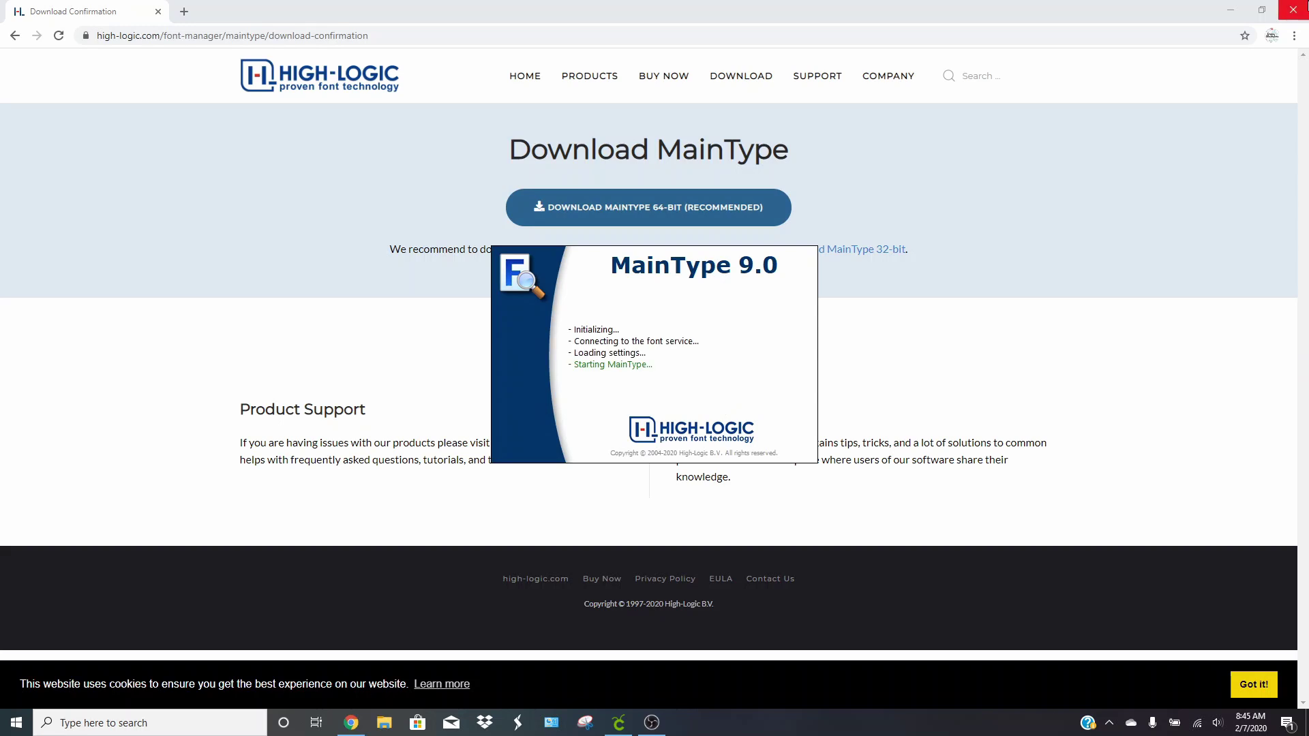
# Close the browser, continue with the free edition of MainType and dismiss its Welcome dialog
pyautogui.click(1293, 9)
pyautogui.click(651, 723)
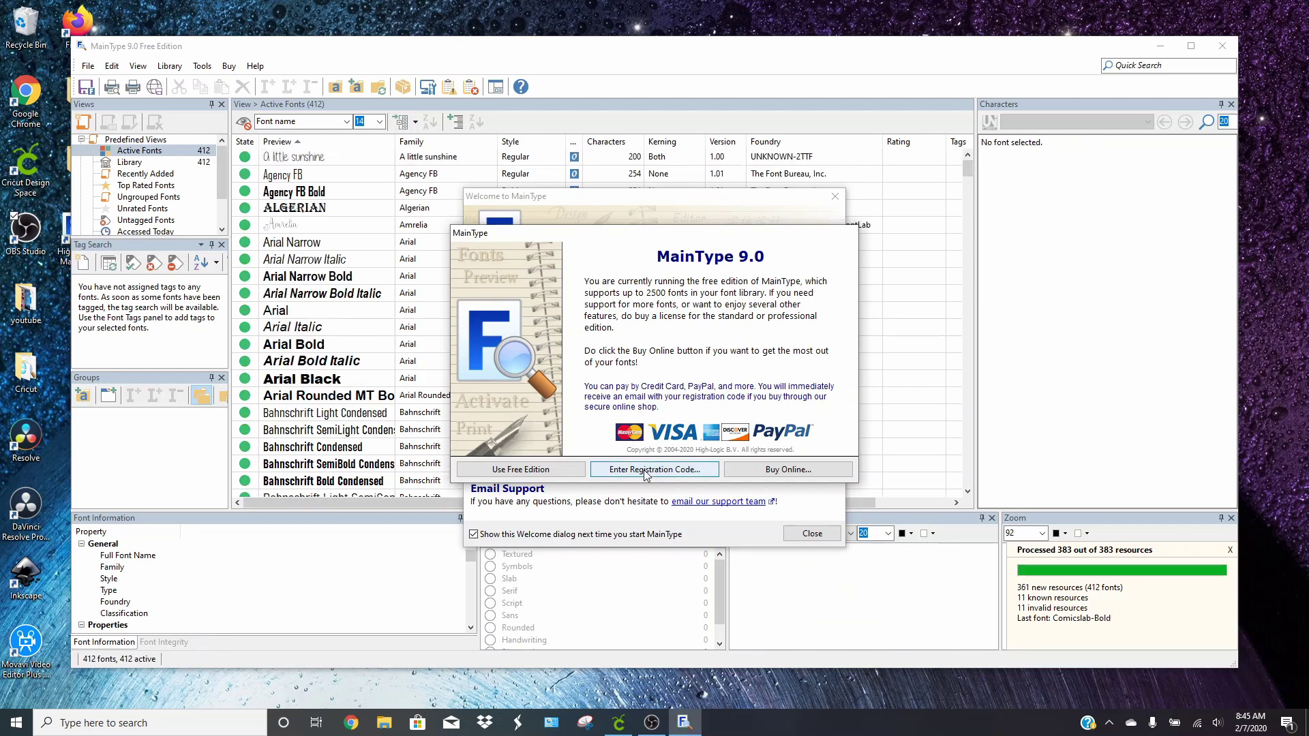
pyautogui.click(536, 471)
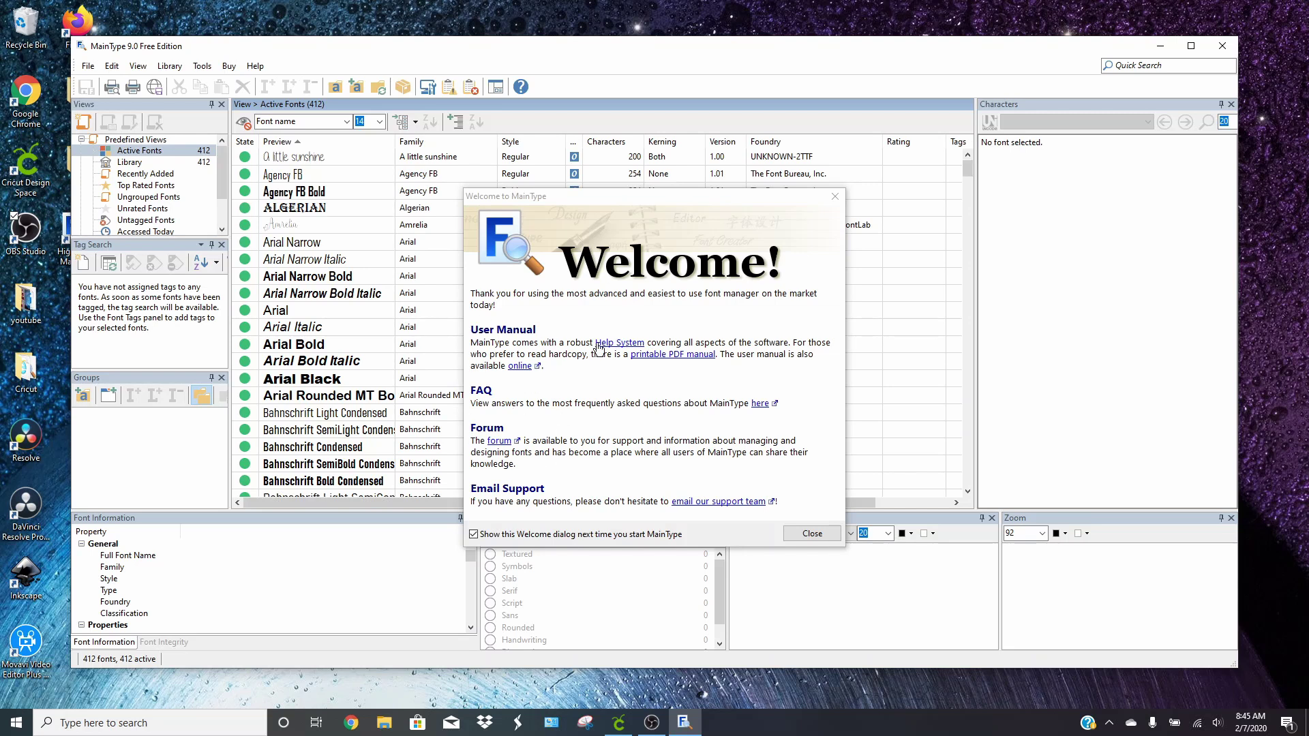
pyautogui.click(473, 534)
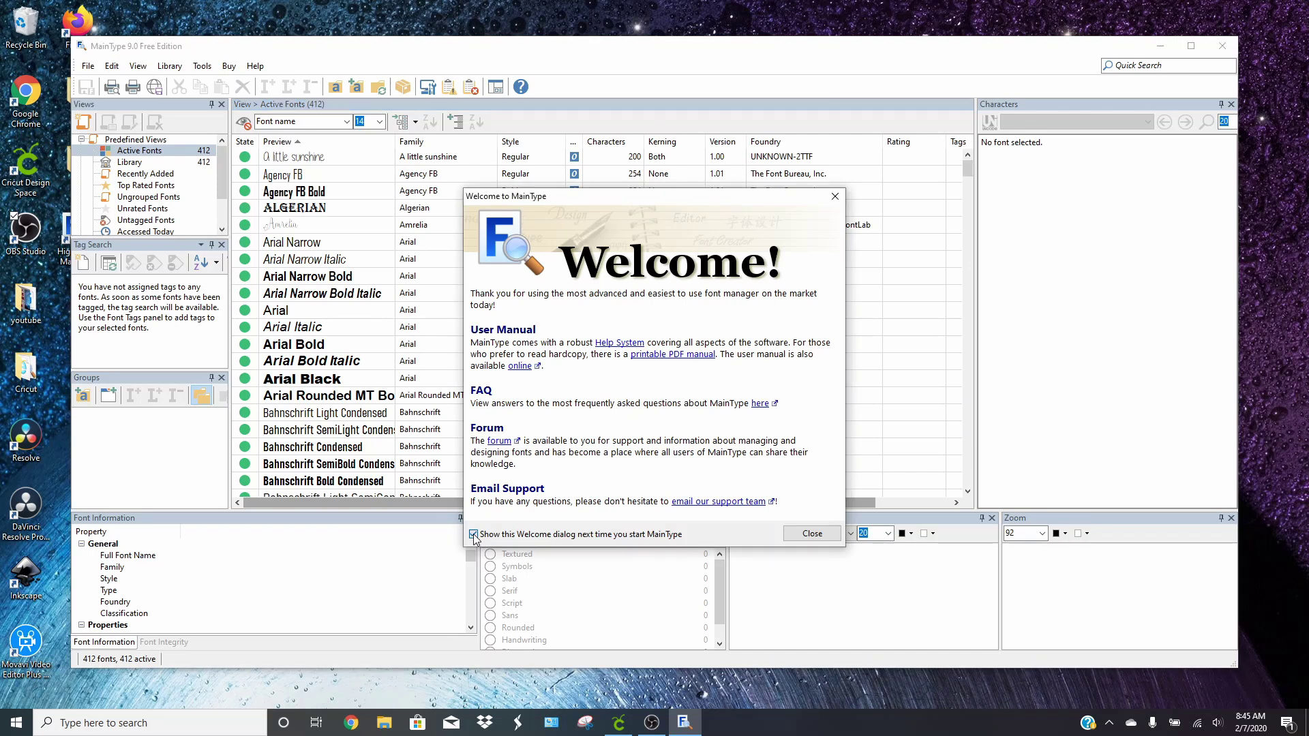
pyautogui.click(810, 533)
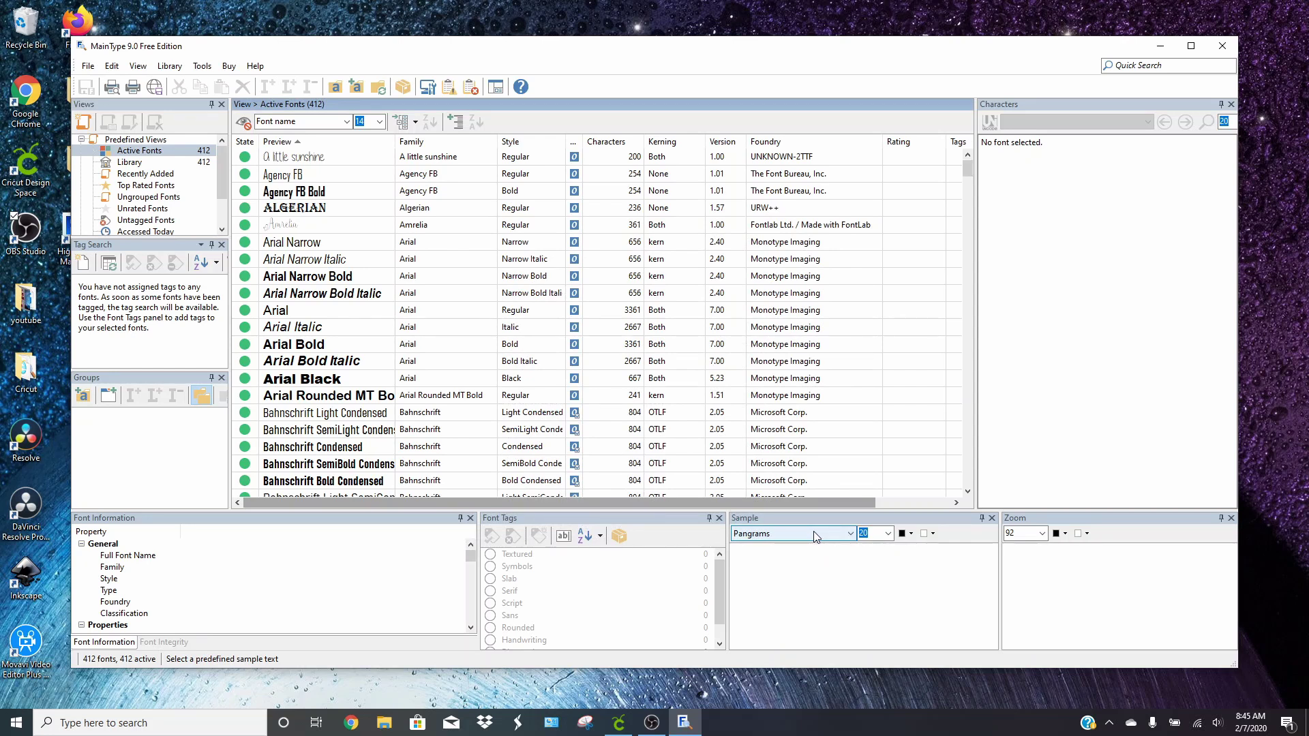
# Switch to Cricut Design Space and change the font of the "How to use Glyphs!" text to Samantha Craft, searching for "sam"
pyautogui.click(618, 721)
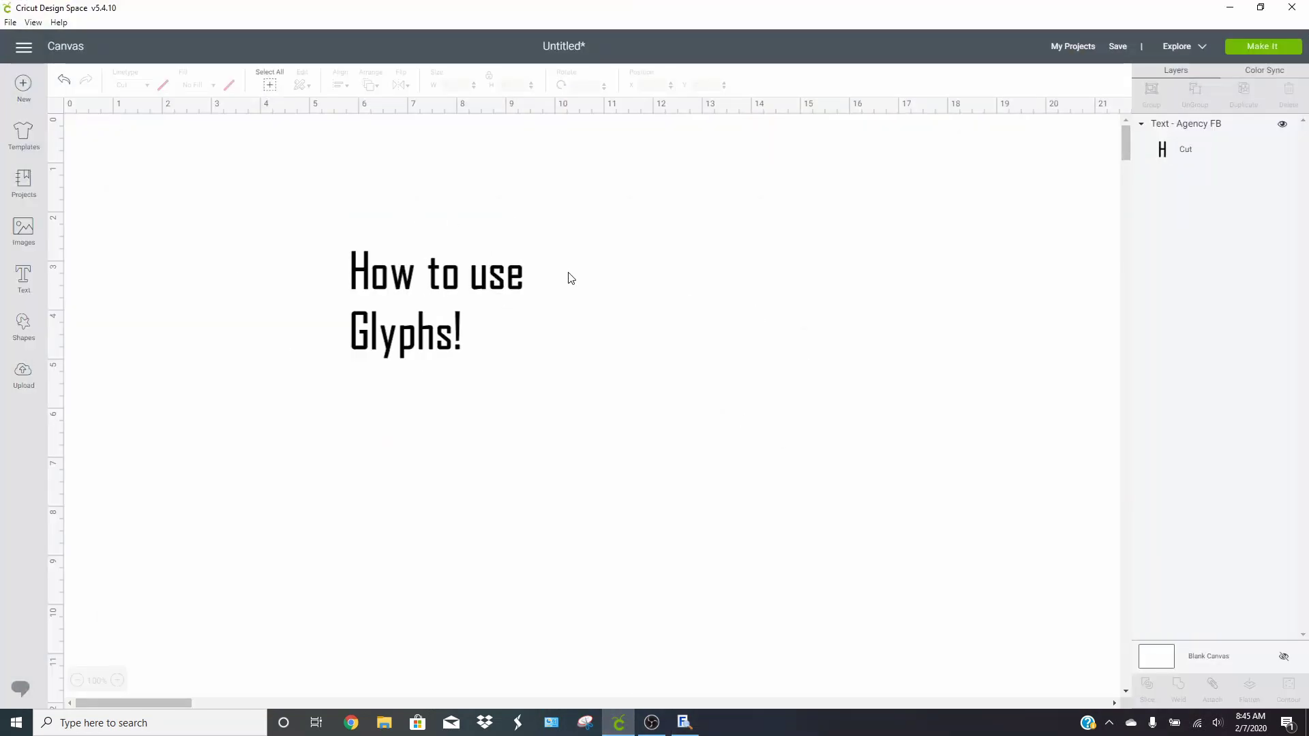
pyautogui.click(416, 295)
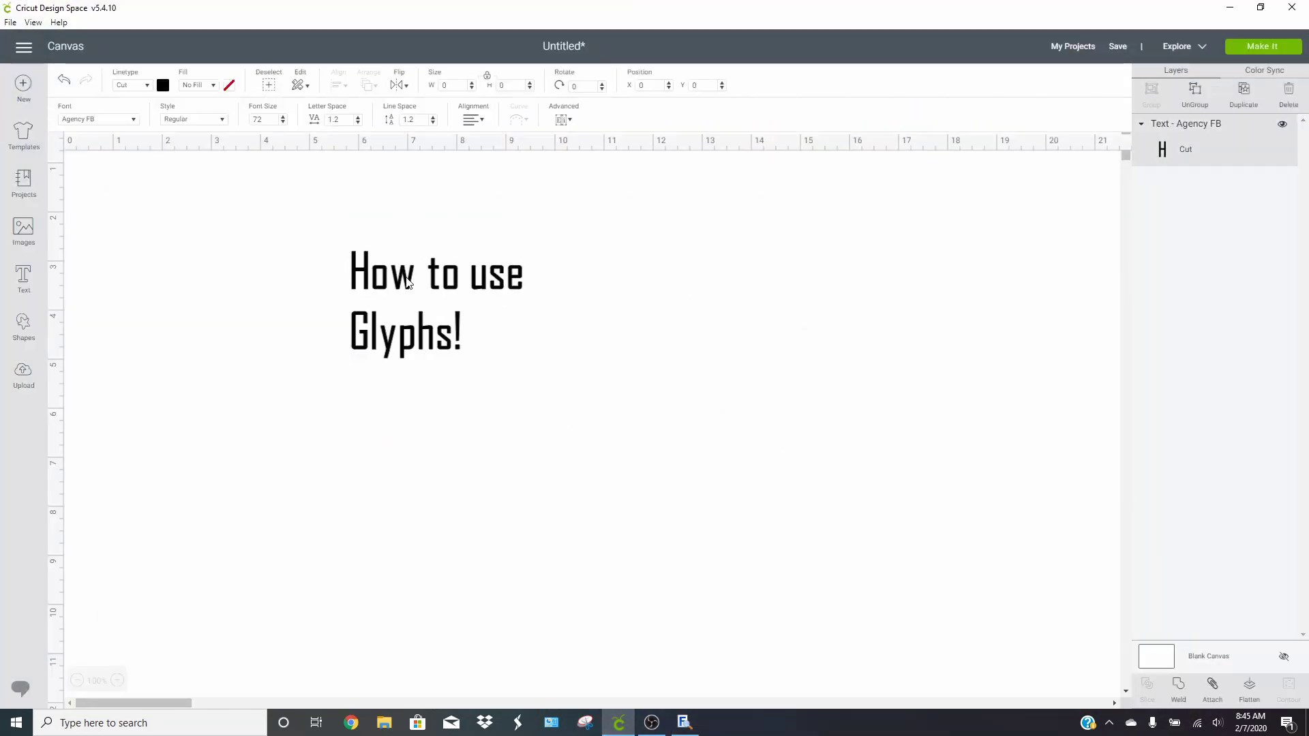
pyautogui.click(133, 121)
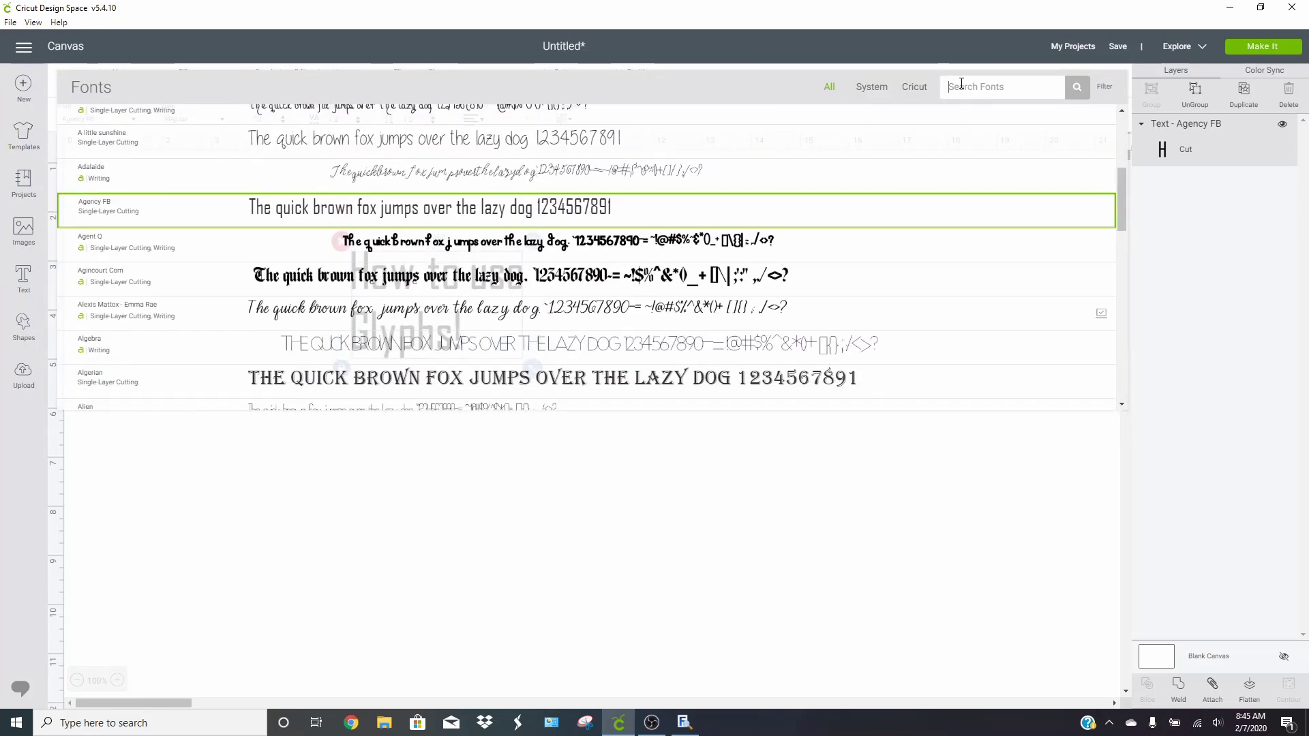
pyautogui.write('sam')
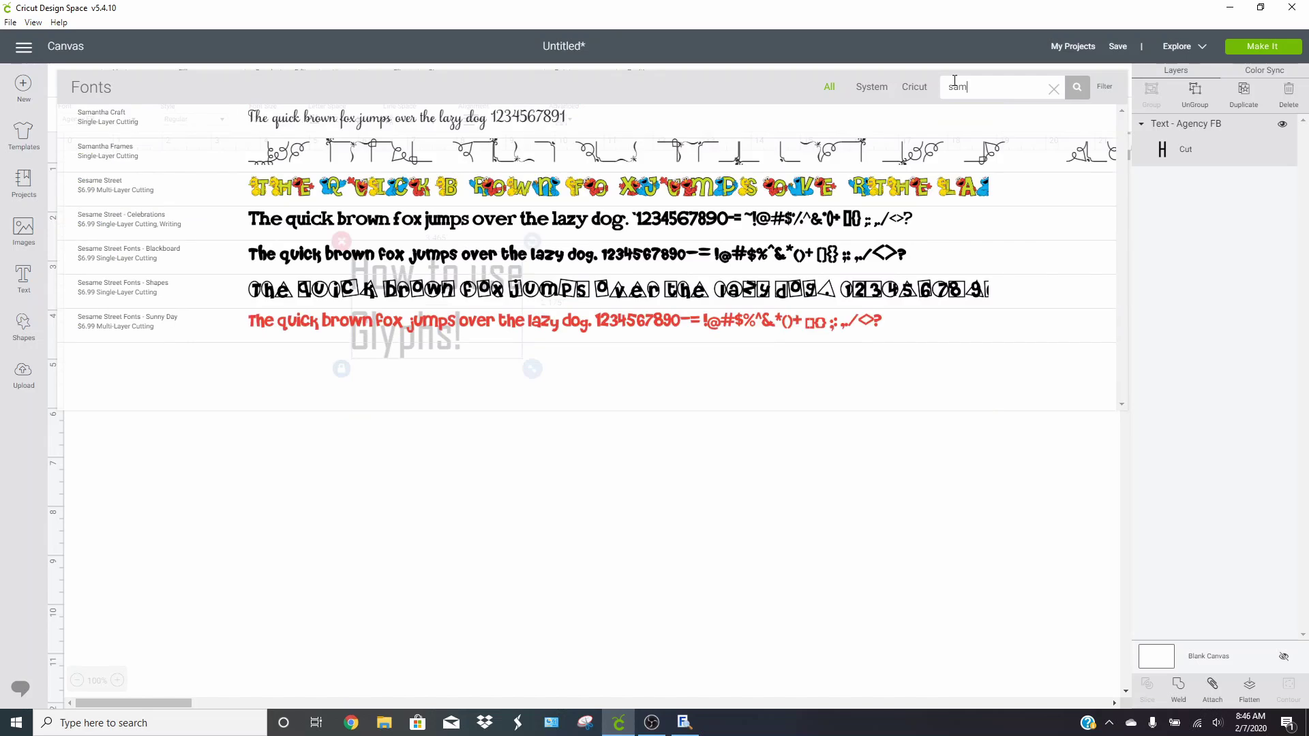
pyautogui.click(570, 113)
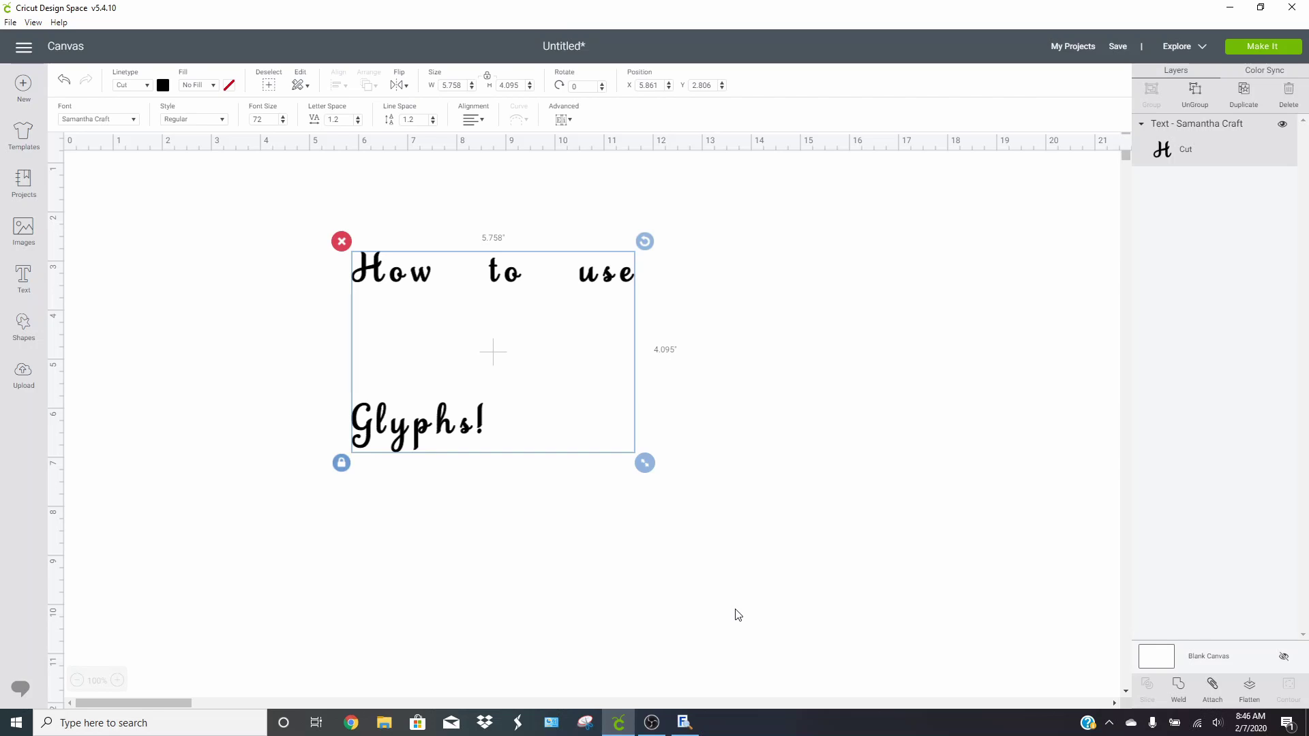
# Switch to MainType, ignore the registry issues, select the SamanthaCraft-Regular font in the list and dismiss the add-fonts notice
pyautogui.moveTo(689, 724)
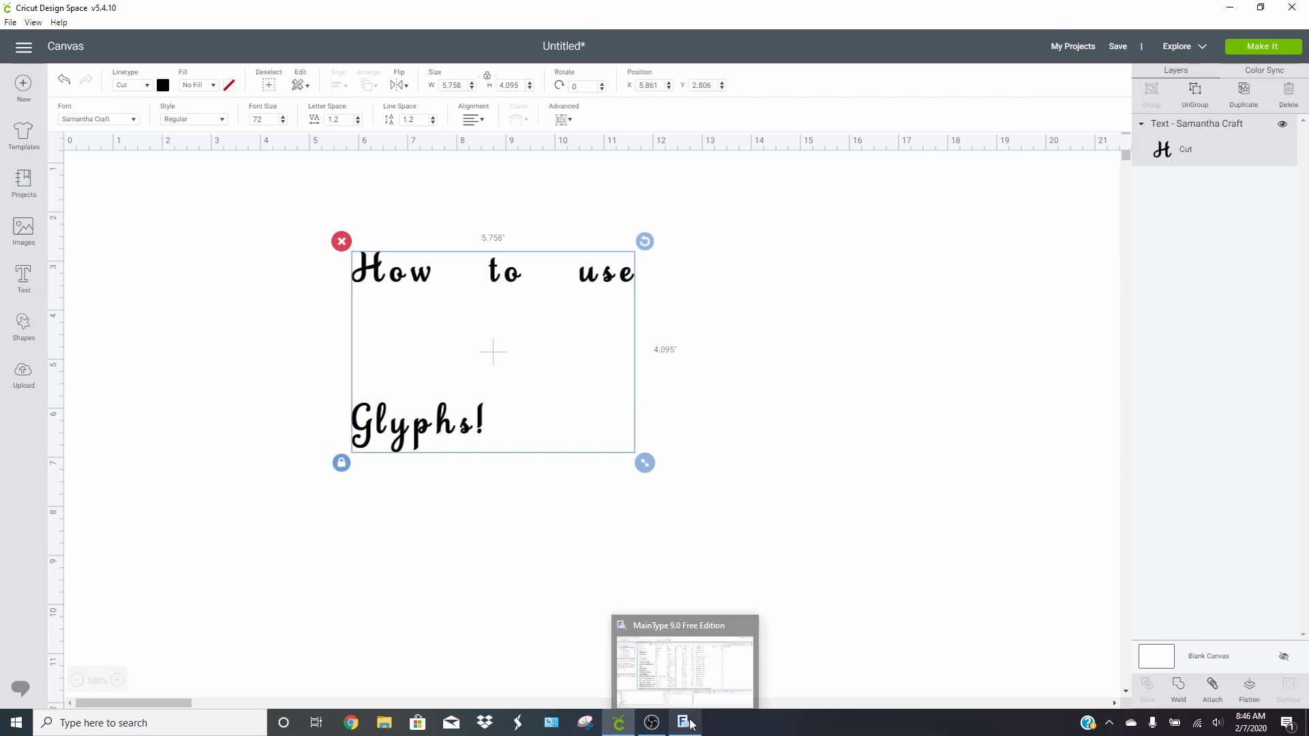
pyautogui.click(690, 724)
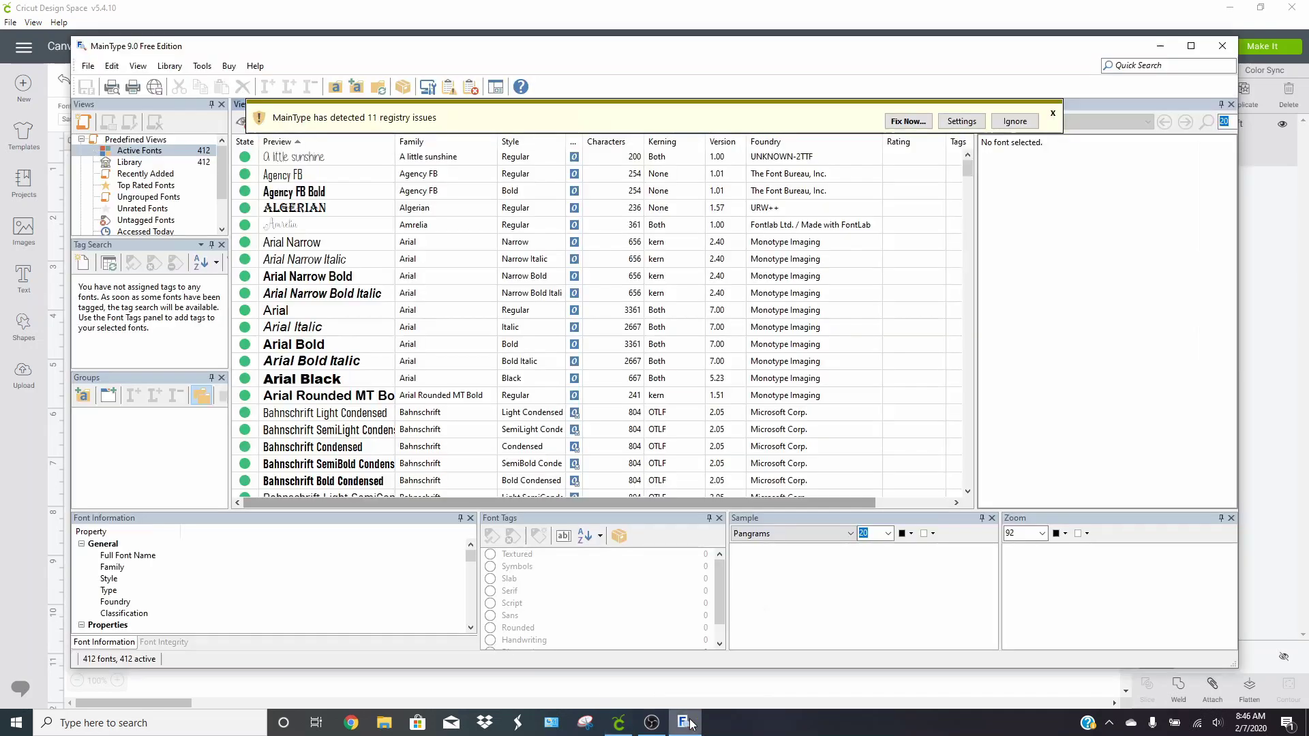
pyautogui.click(1015, 121)
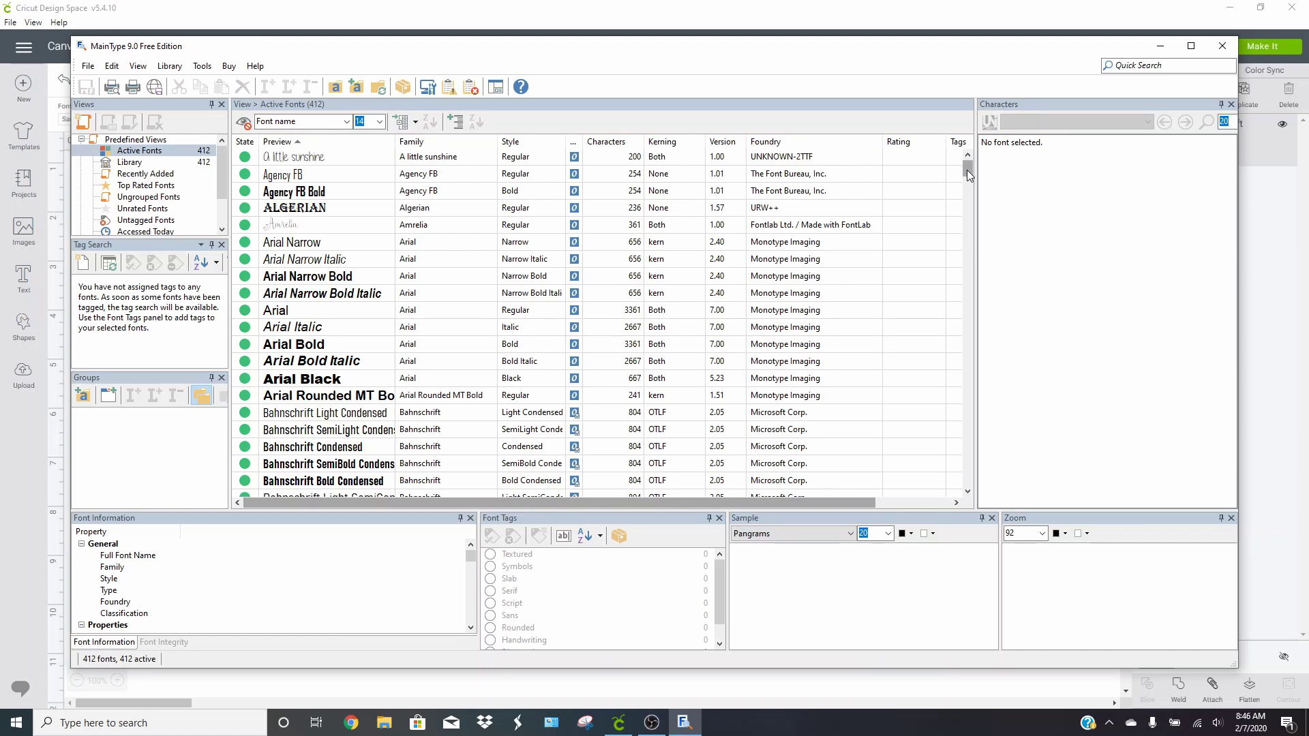
pyautogui.moveTo(971, 166); pyautogui.dragTo(987, 410)
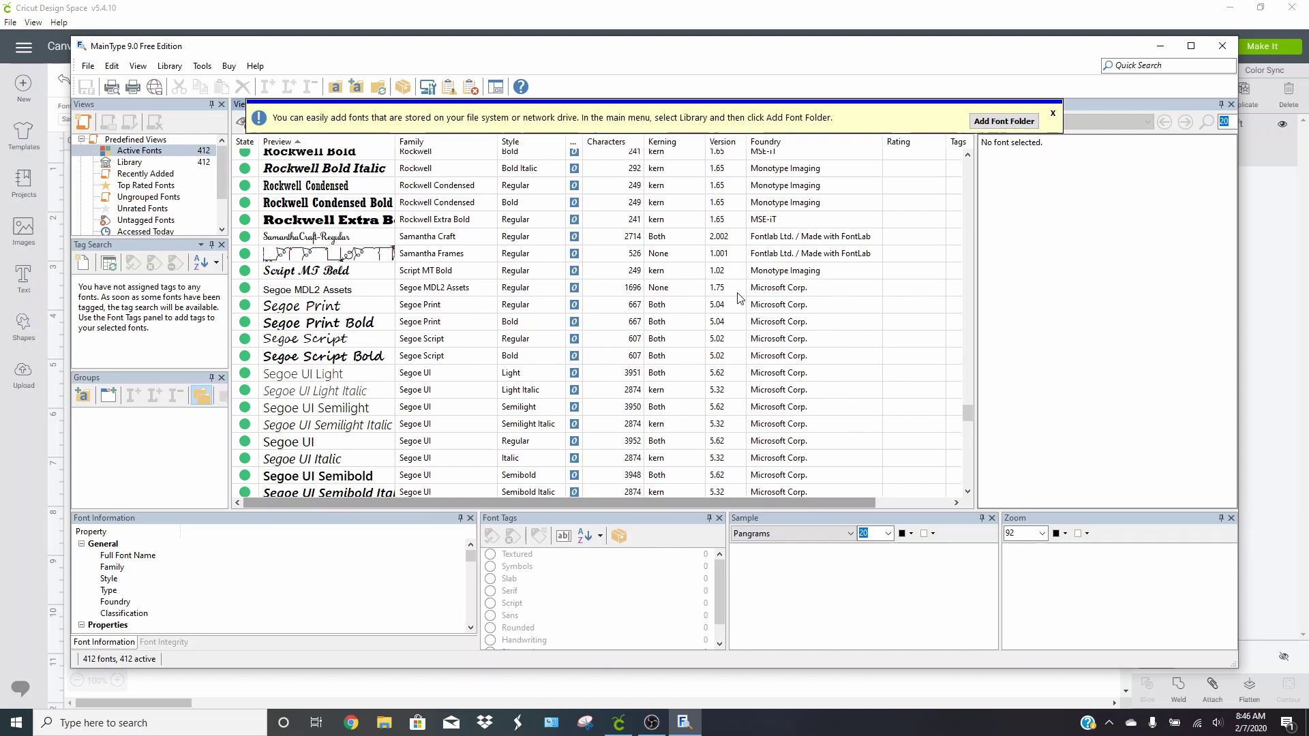
pyautogui.click(339, 237)
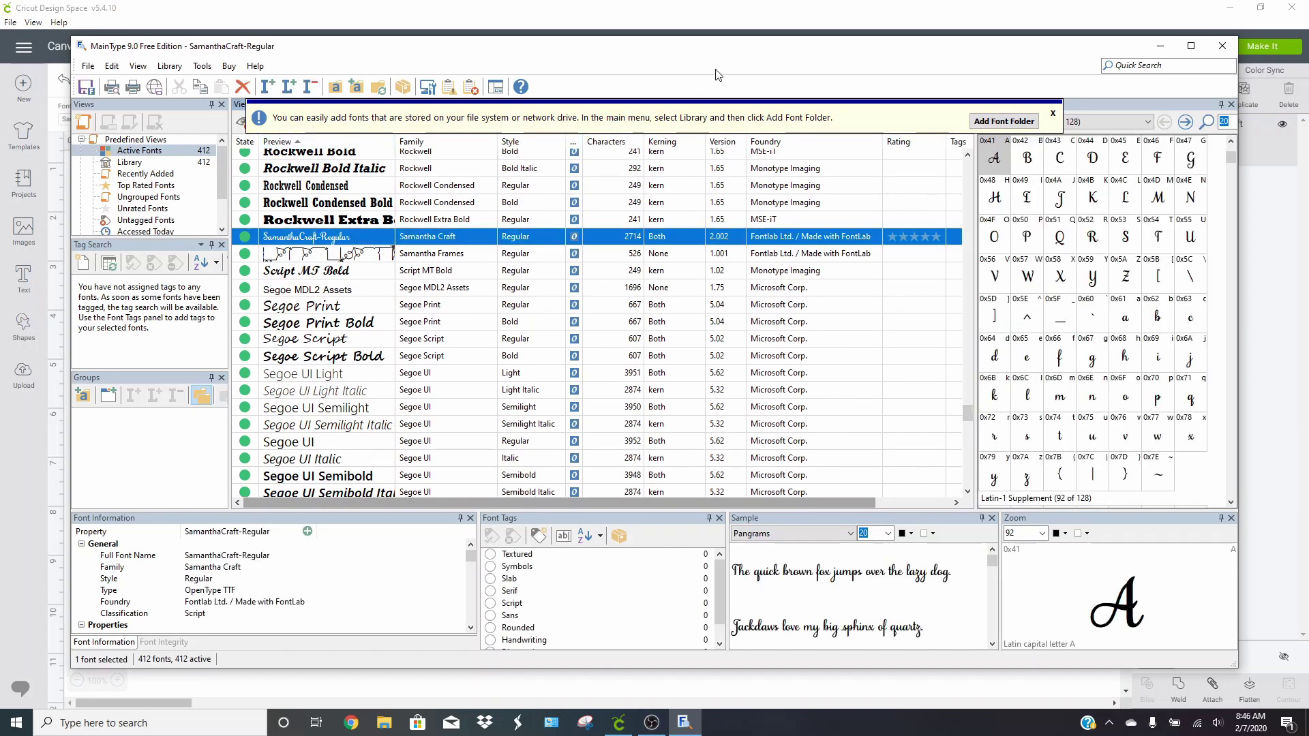
pyautogui.click(1052, 113)
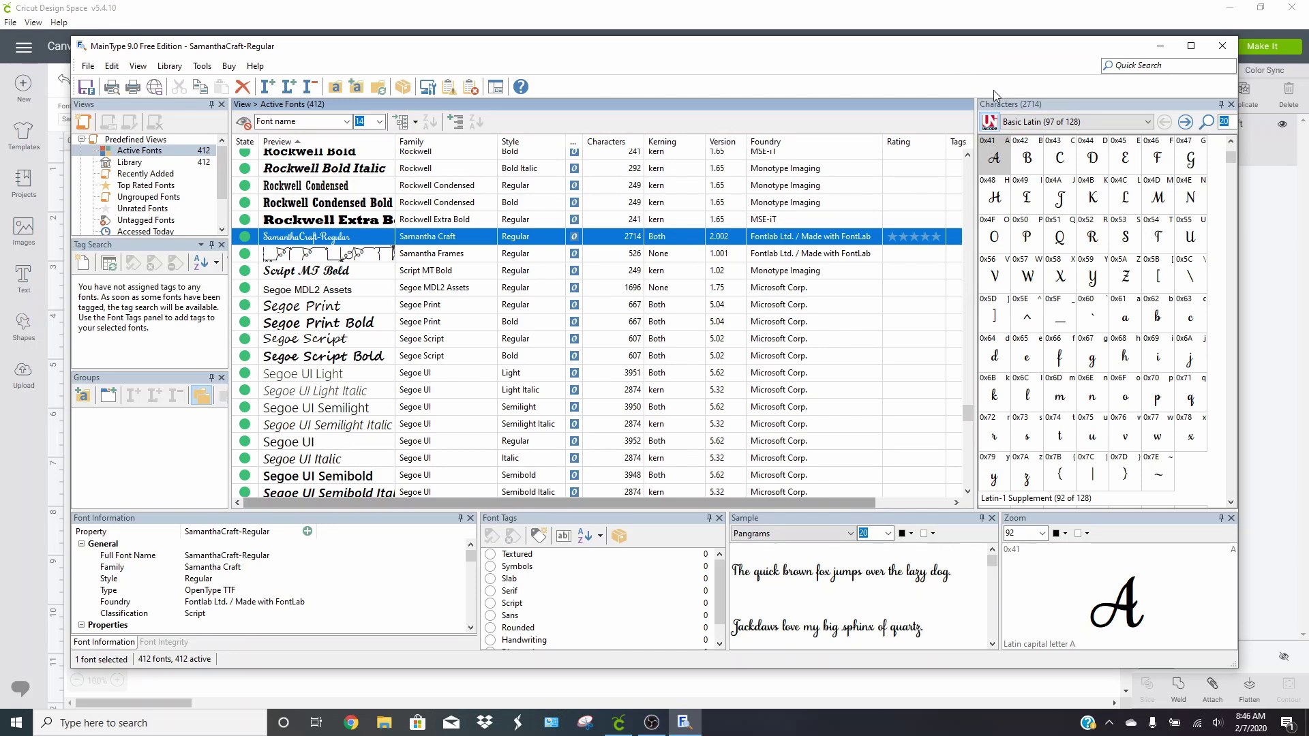
# Browse the Samantha Craft characters and select the swash H glyph 0xE1F7 in the Private Use Area
pyautogui.scroll(-10, 1075, 207)
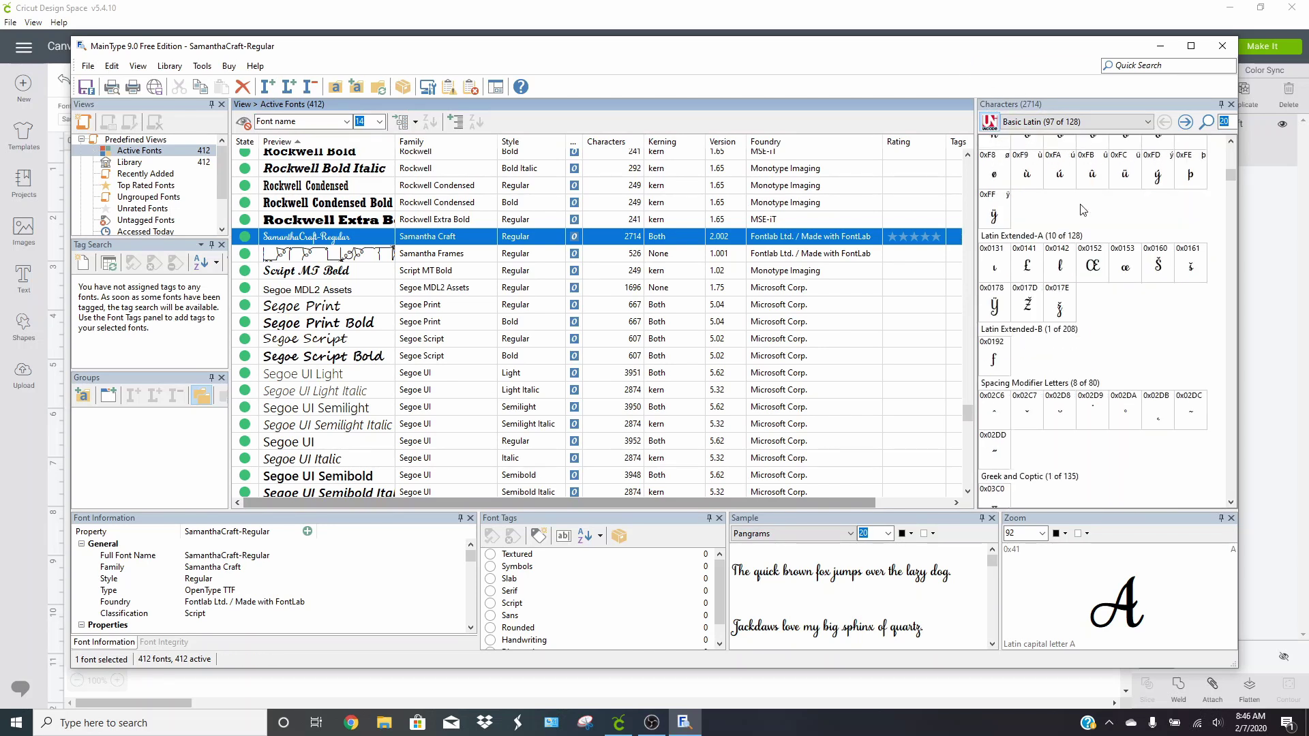
pyautogui.scroll(10, 1115, 312)
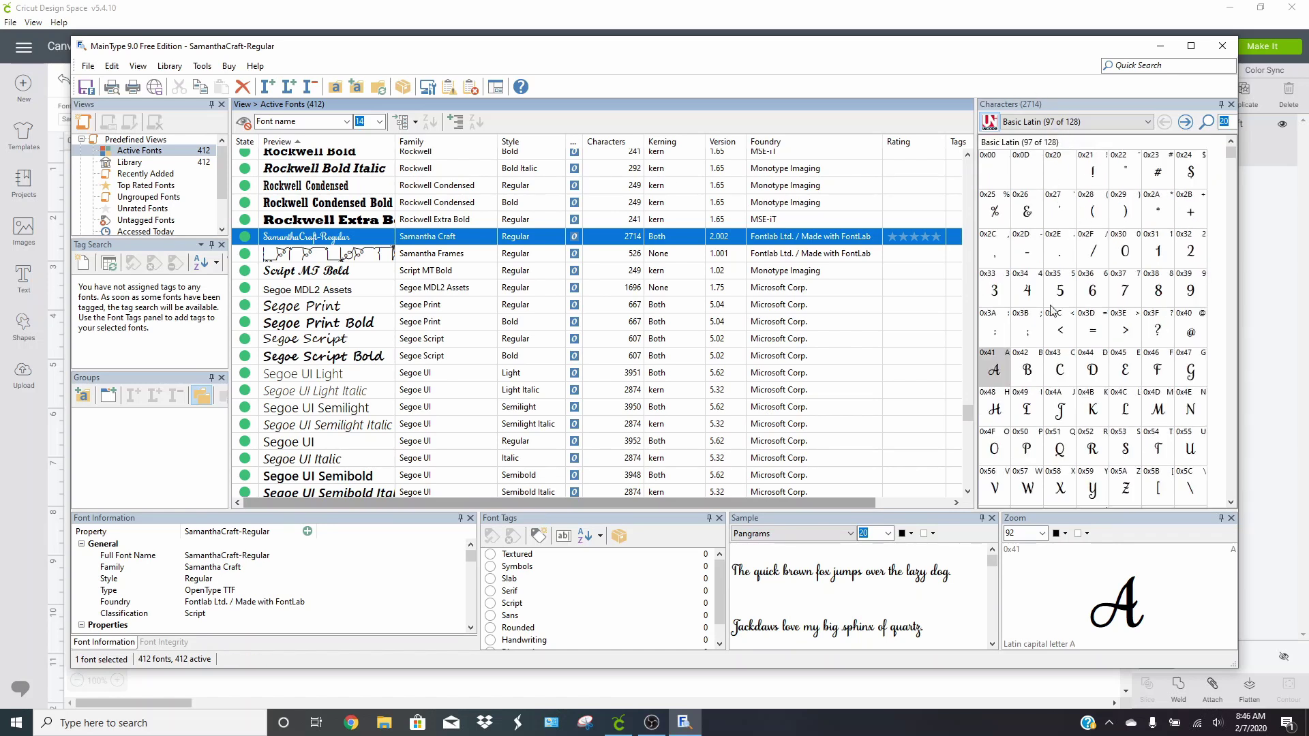
pyautogui.scroll(-6, 1099, 238)
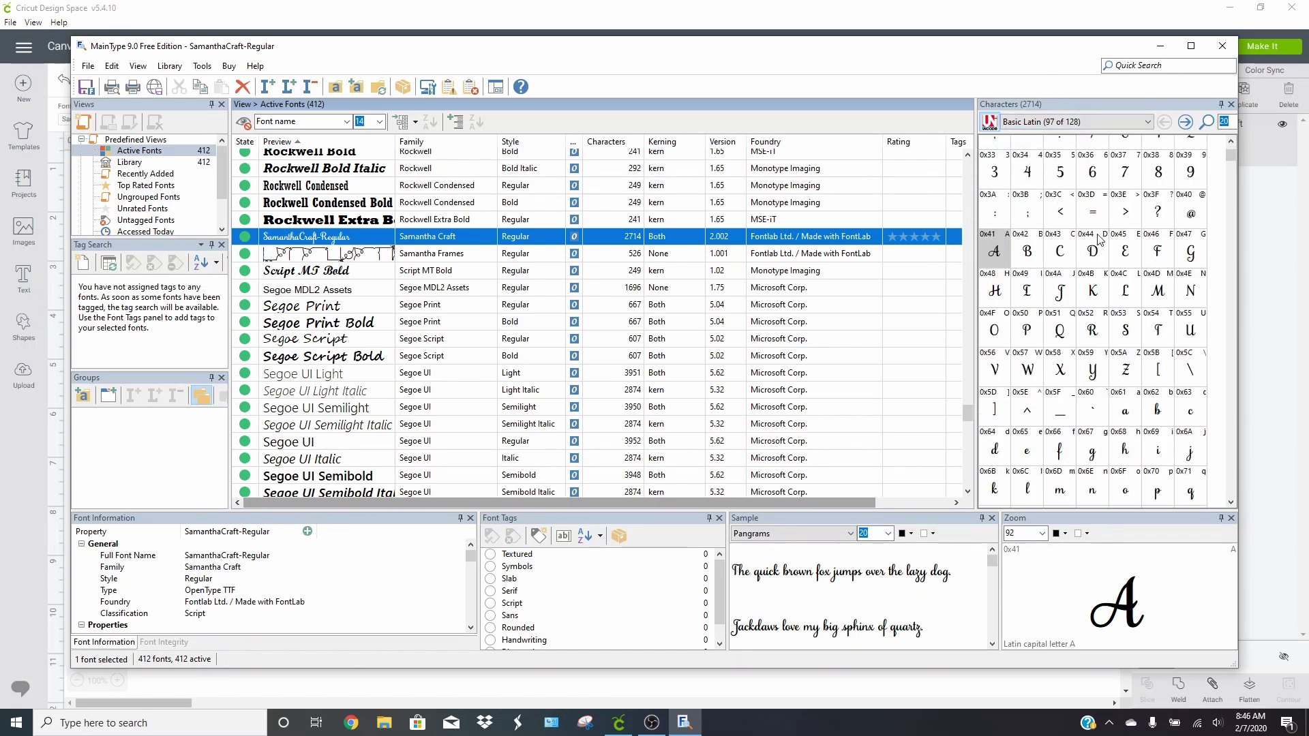
pyautogui.scroll(-8, 1121, 287)
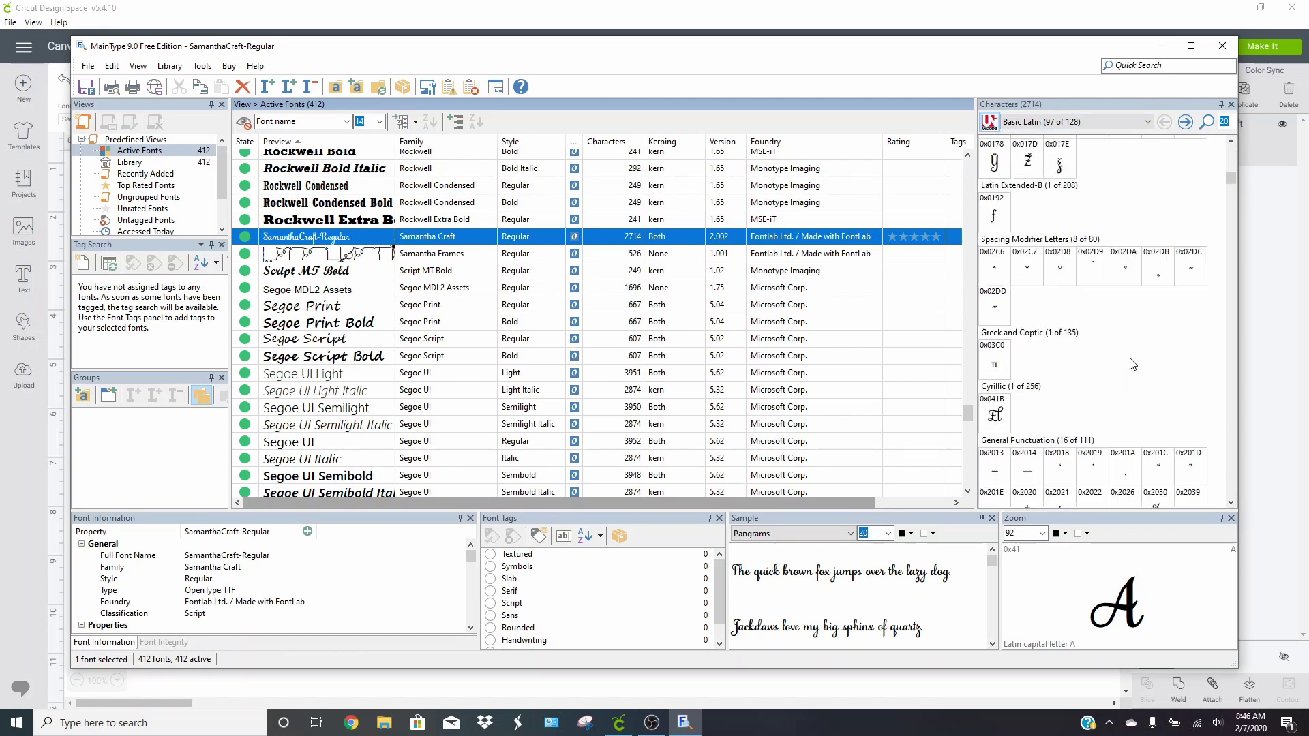
pyautogui.scroll(-3, 1129, 363)
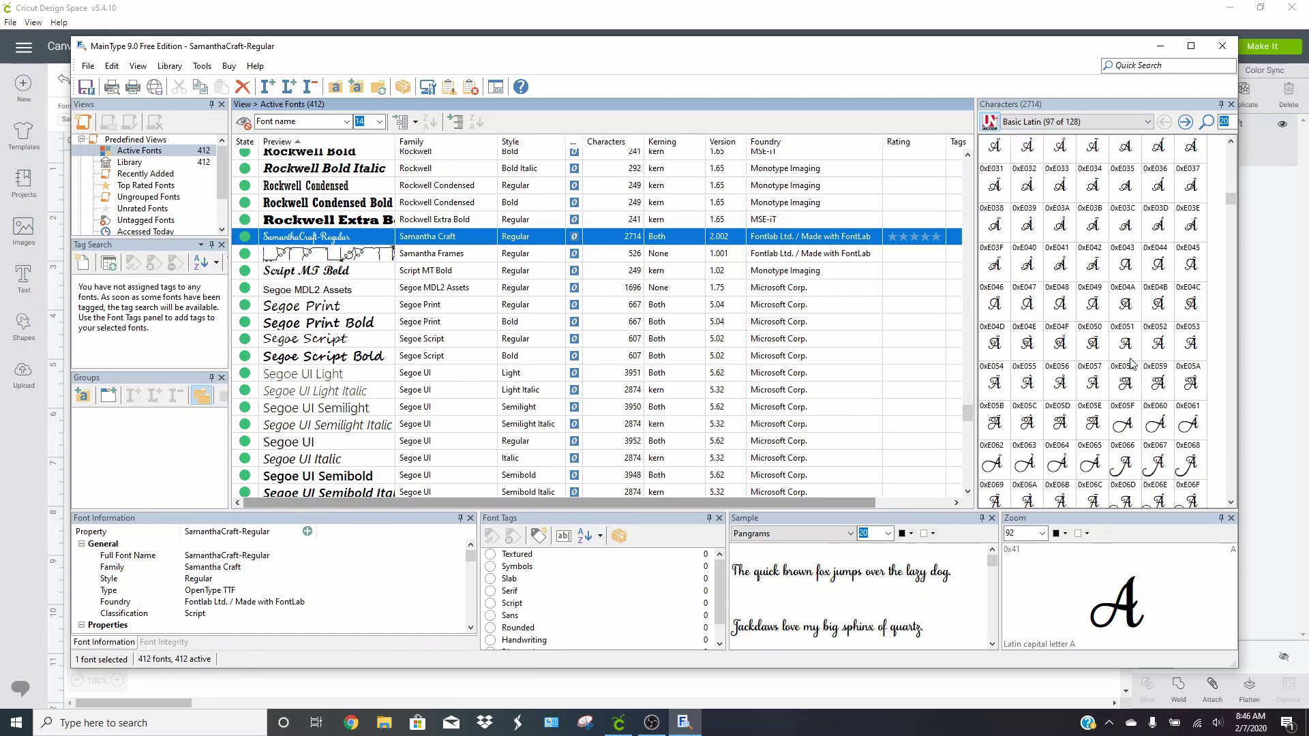
pyautogui.scroll(-4, 1133, 368)
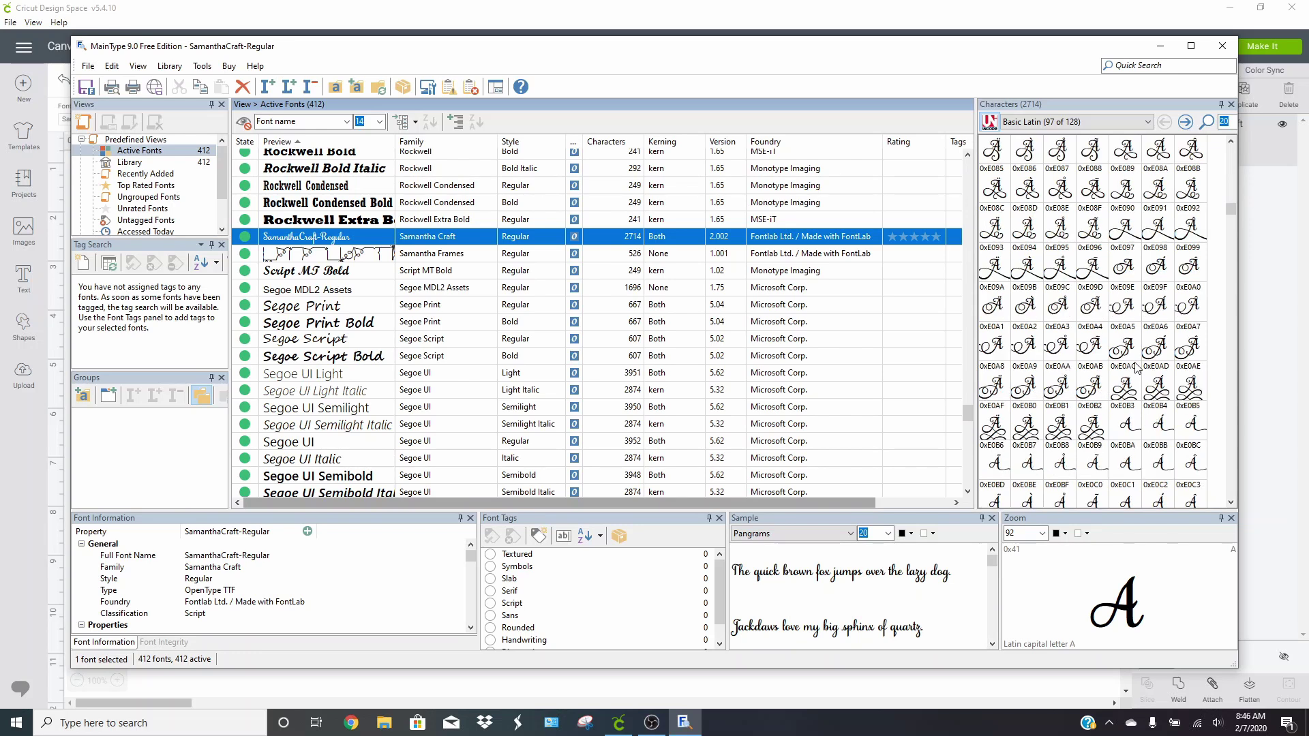
pyautogui.scroll(-6, 1128, 394)
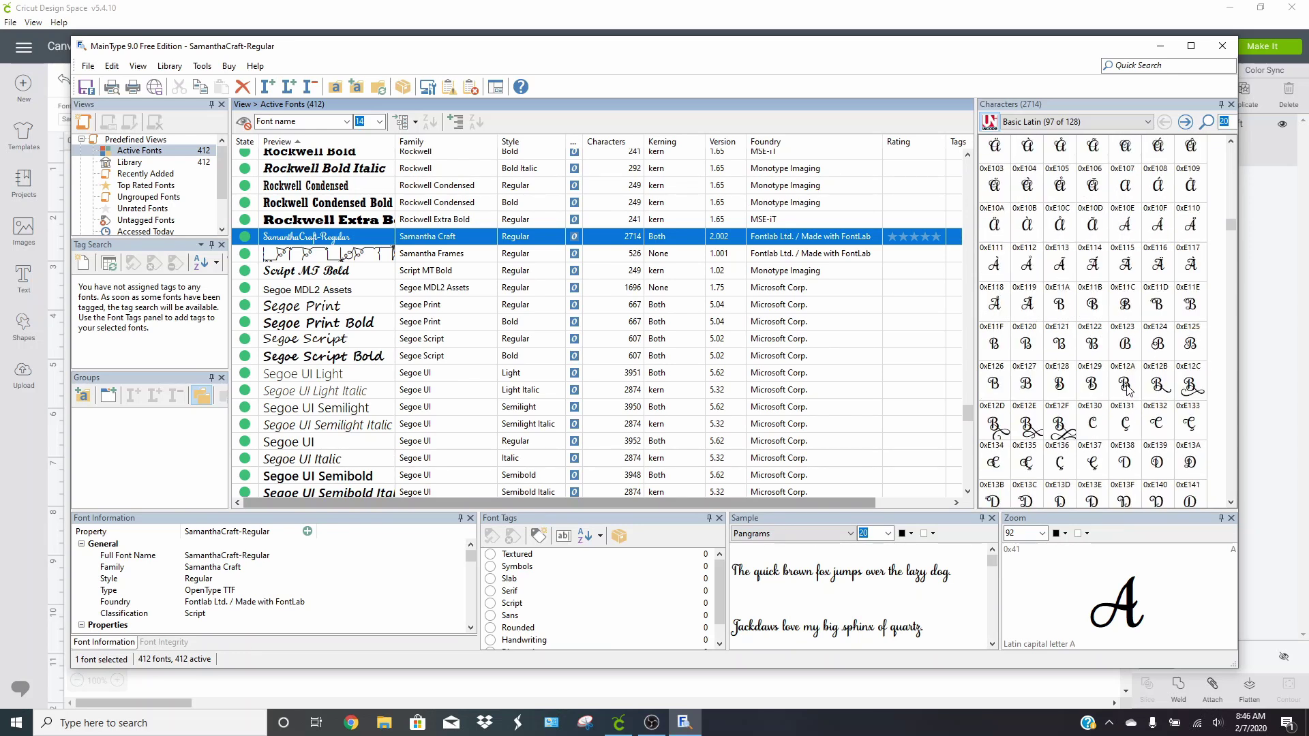
pyautogui.scroll(-8, 1097, 311)
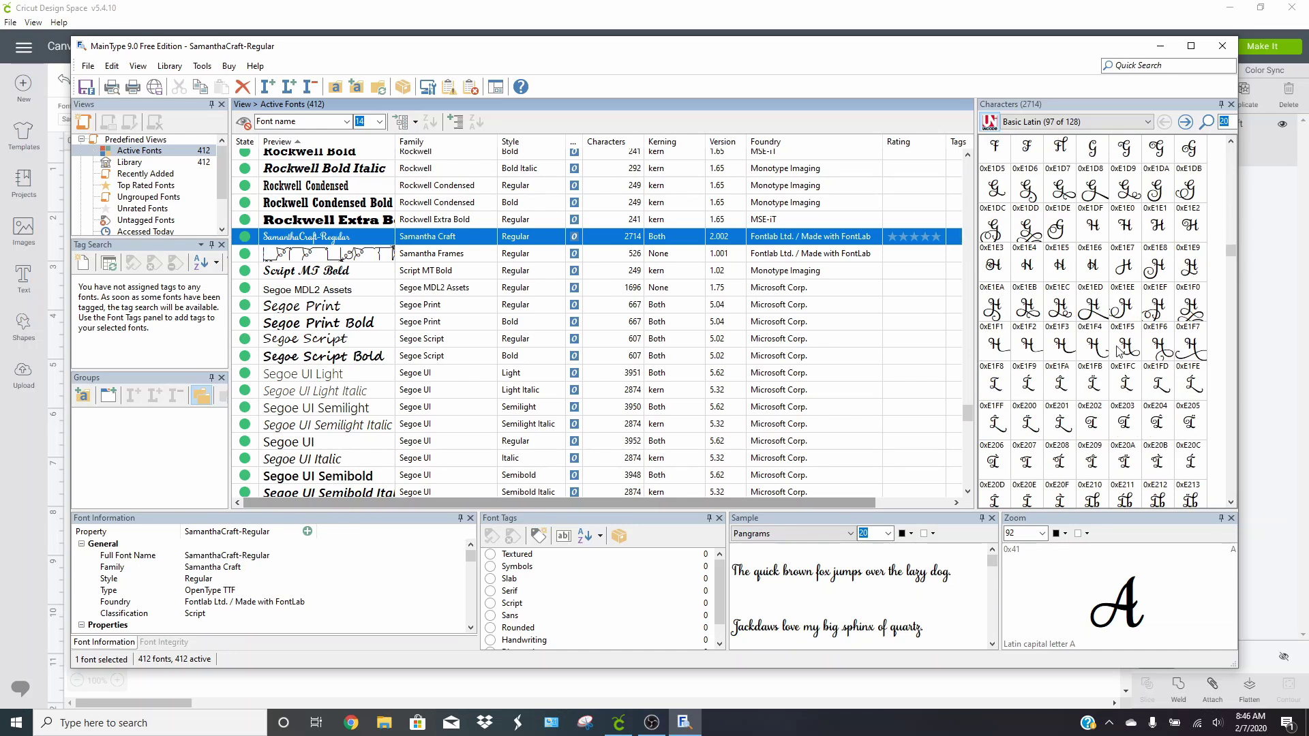
pyautogui.click(1186, 348)
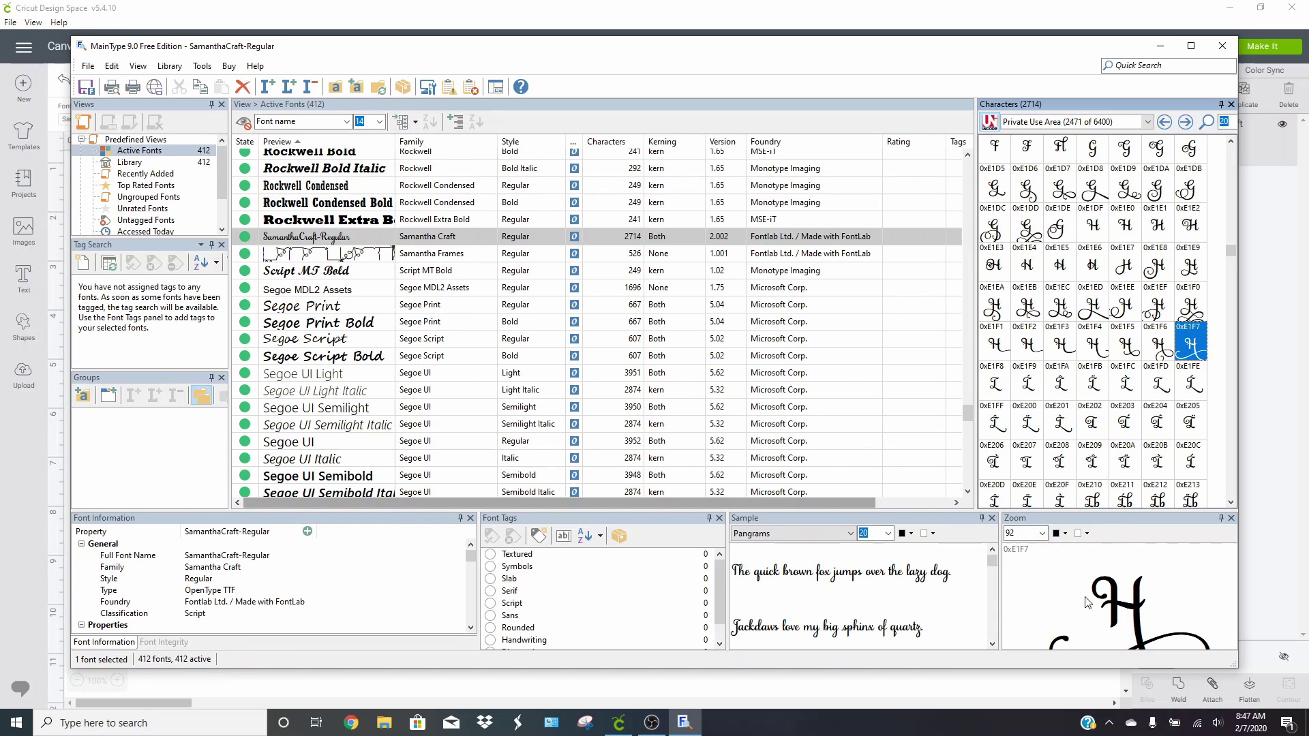
# Set the character size of the glyph's zoom preview to 60
pyautogui.click(1042, 533)
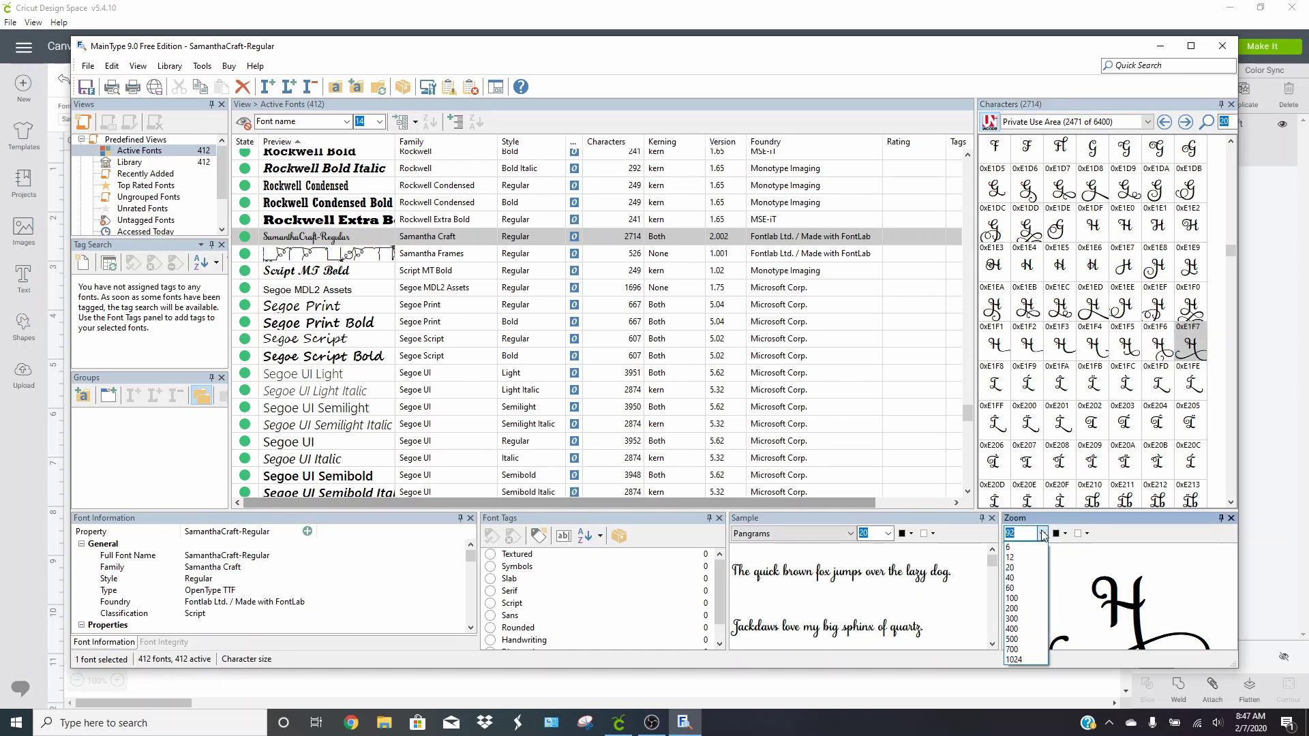
pyautogui.click(1016, 589)
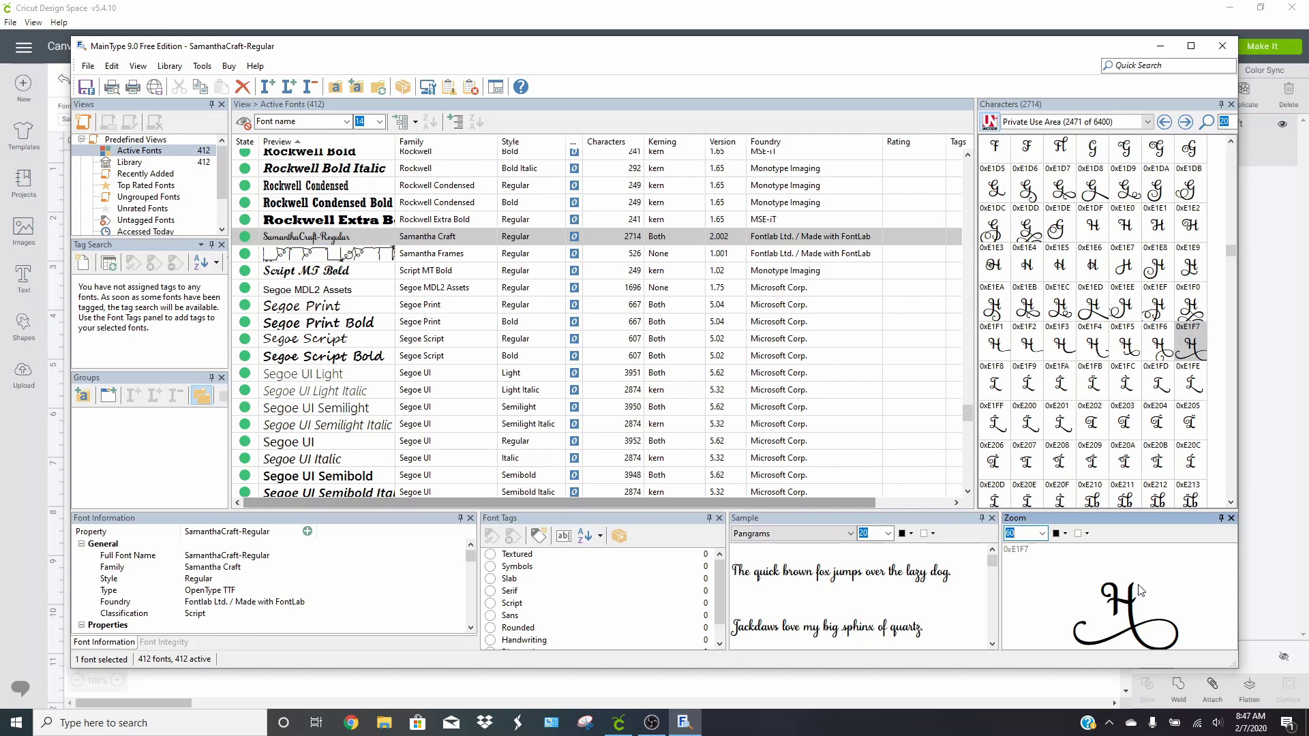
pyautogui.click(1129, 603)
# Copy the swash H glyph 0xE1F7, switch to Cricut Design Space and paste it in place of the H in "How"
pyautogui.rightClick(1198, 350)
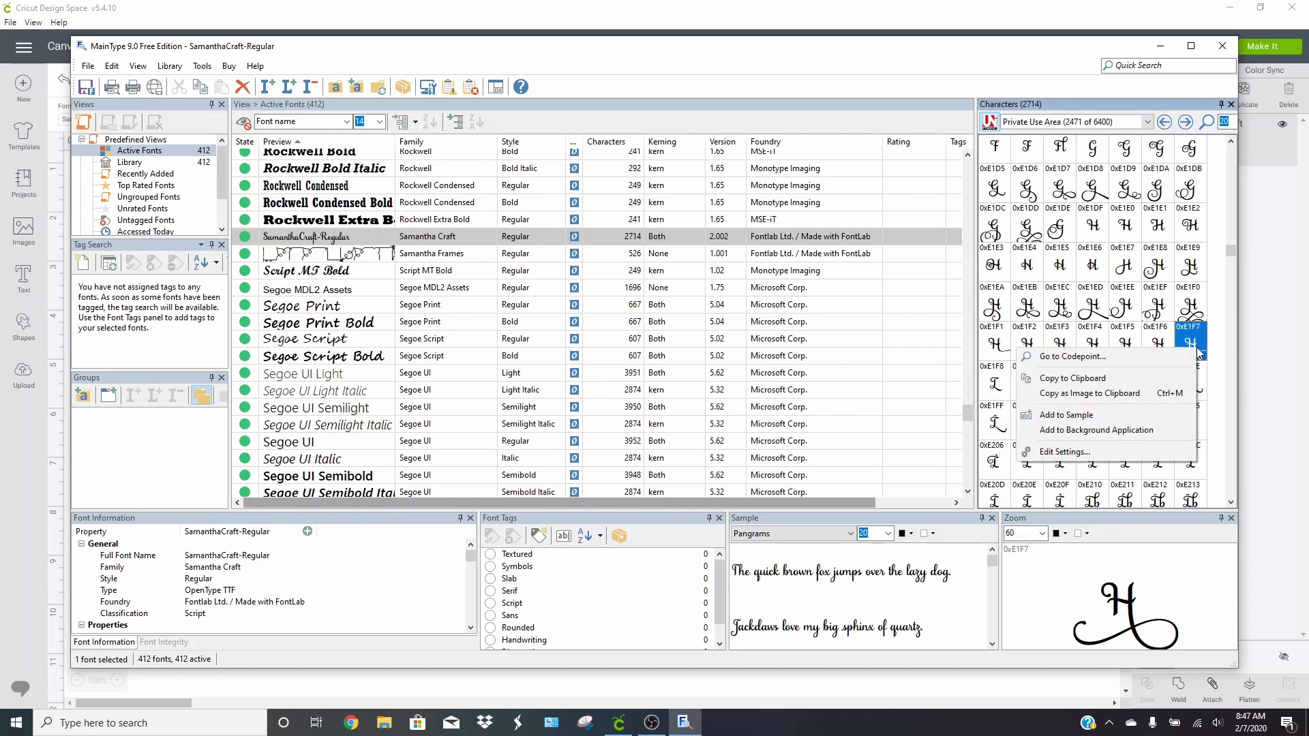
pyautogui.click(1108, 378)
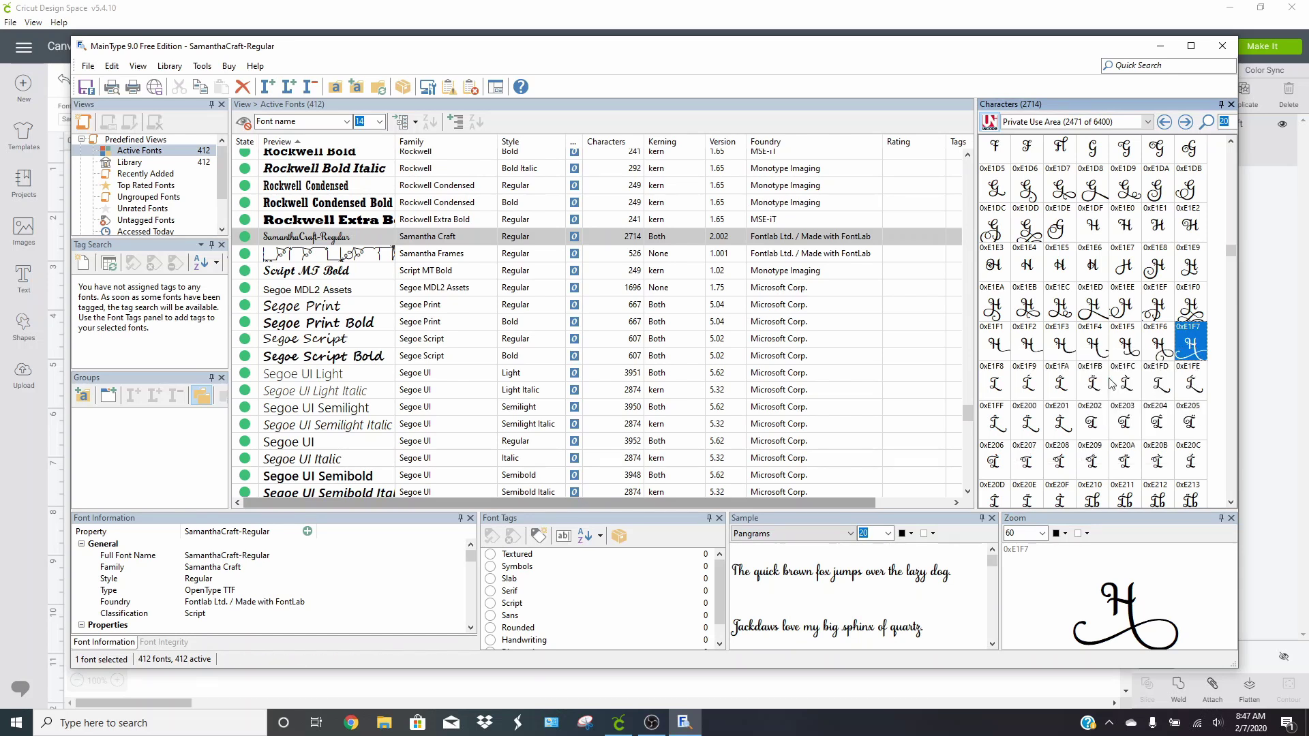
pyautogui.click(33, 546)
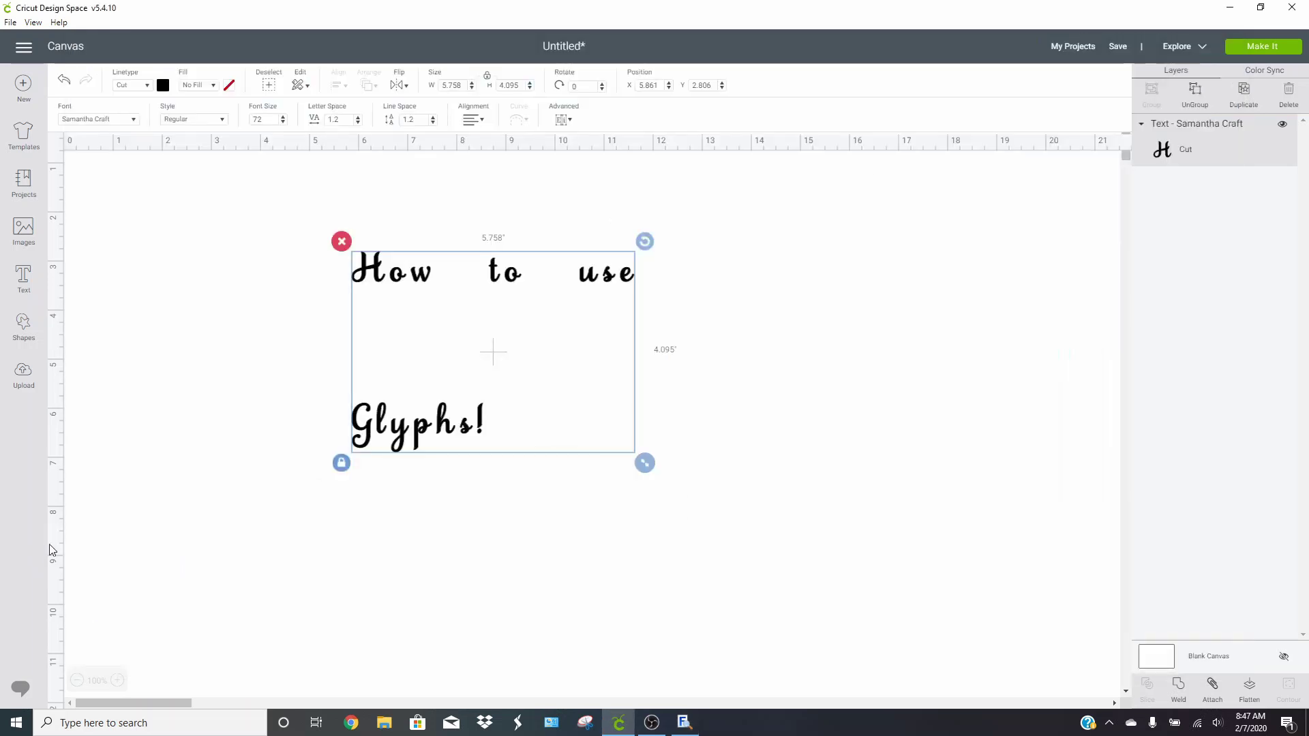
pyautogui.doubleClick(398, 282)
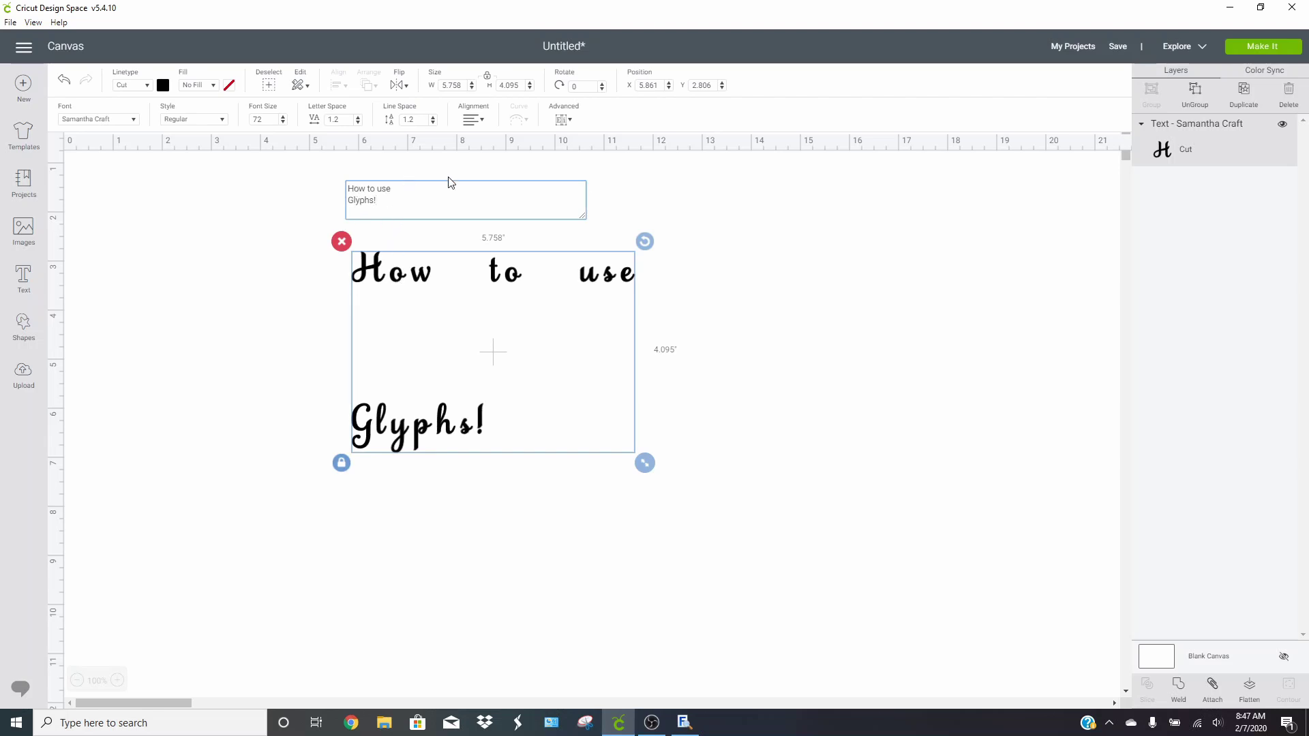
pyautogui.press('Delete')
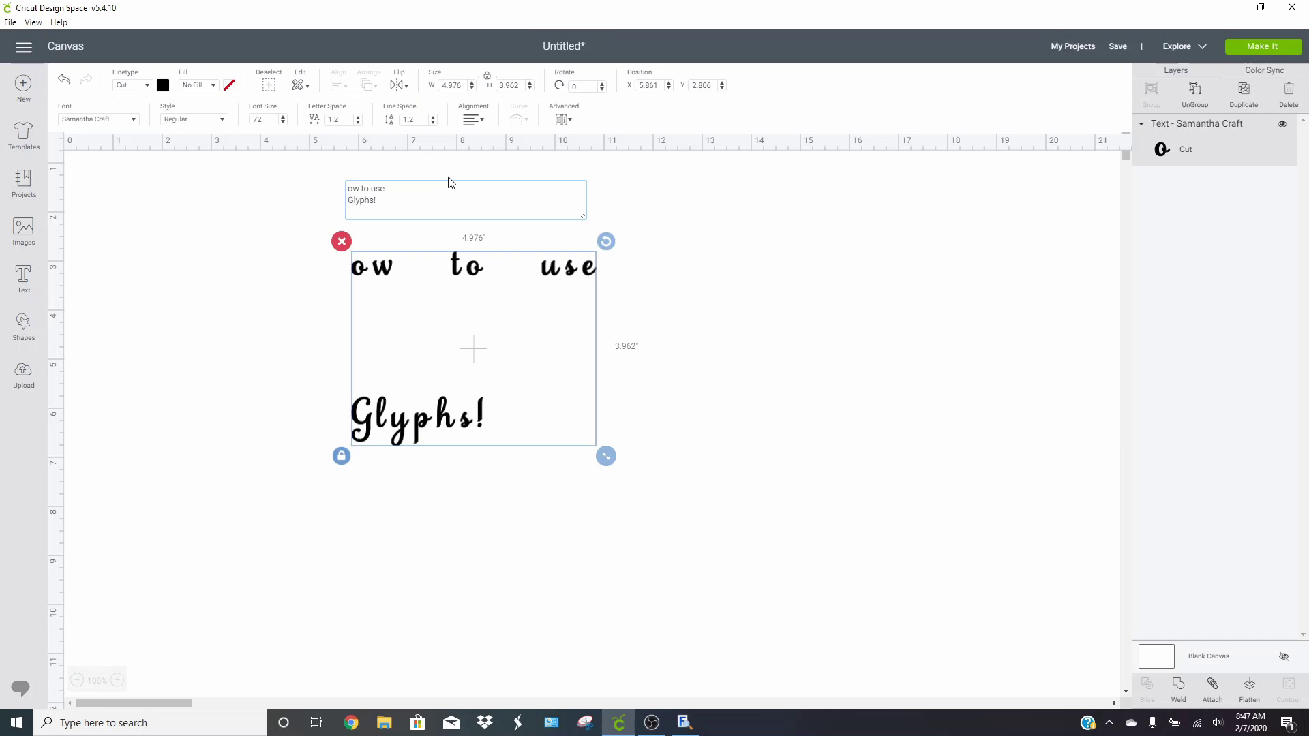
pyautogui.hotkey('ctrl', 'v')
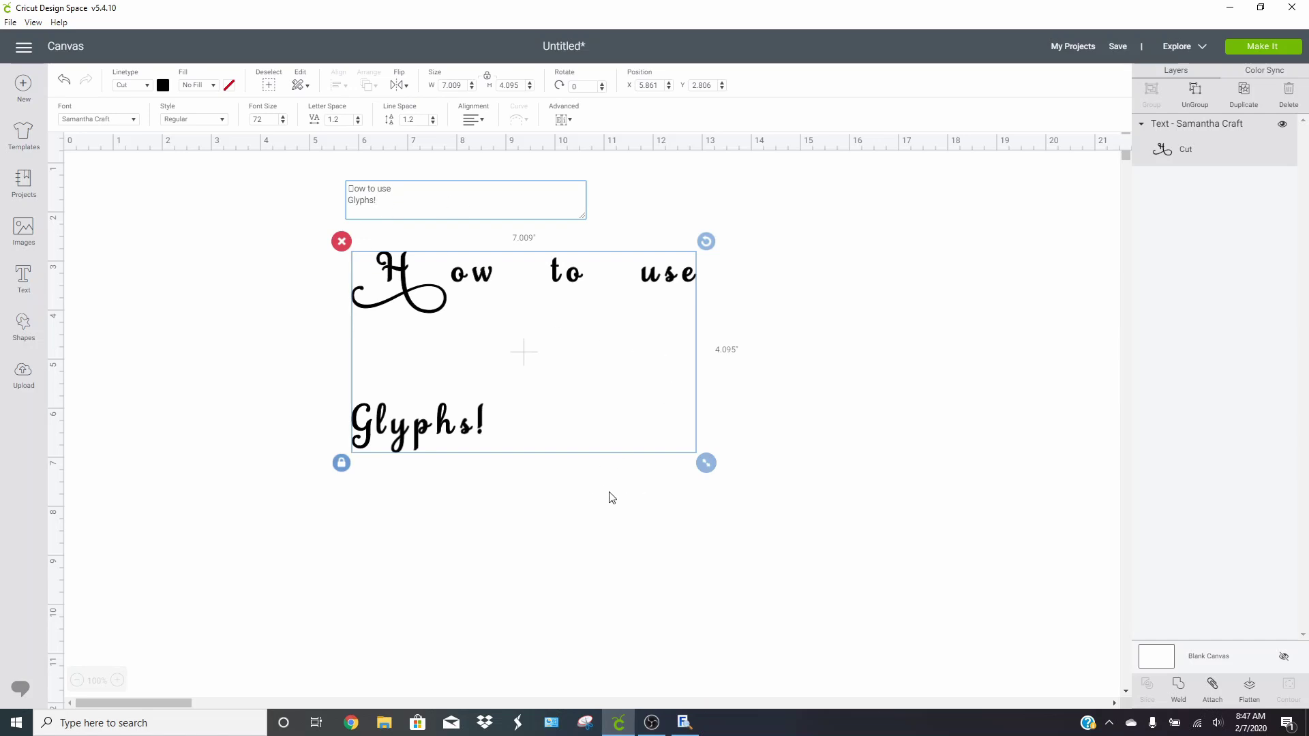
# Switch to MainType, find the swash w glyph 0xE81E among the Samantha Craft characters and copy it to the clipboard
pyautogui.click(684, 724)
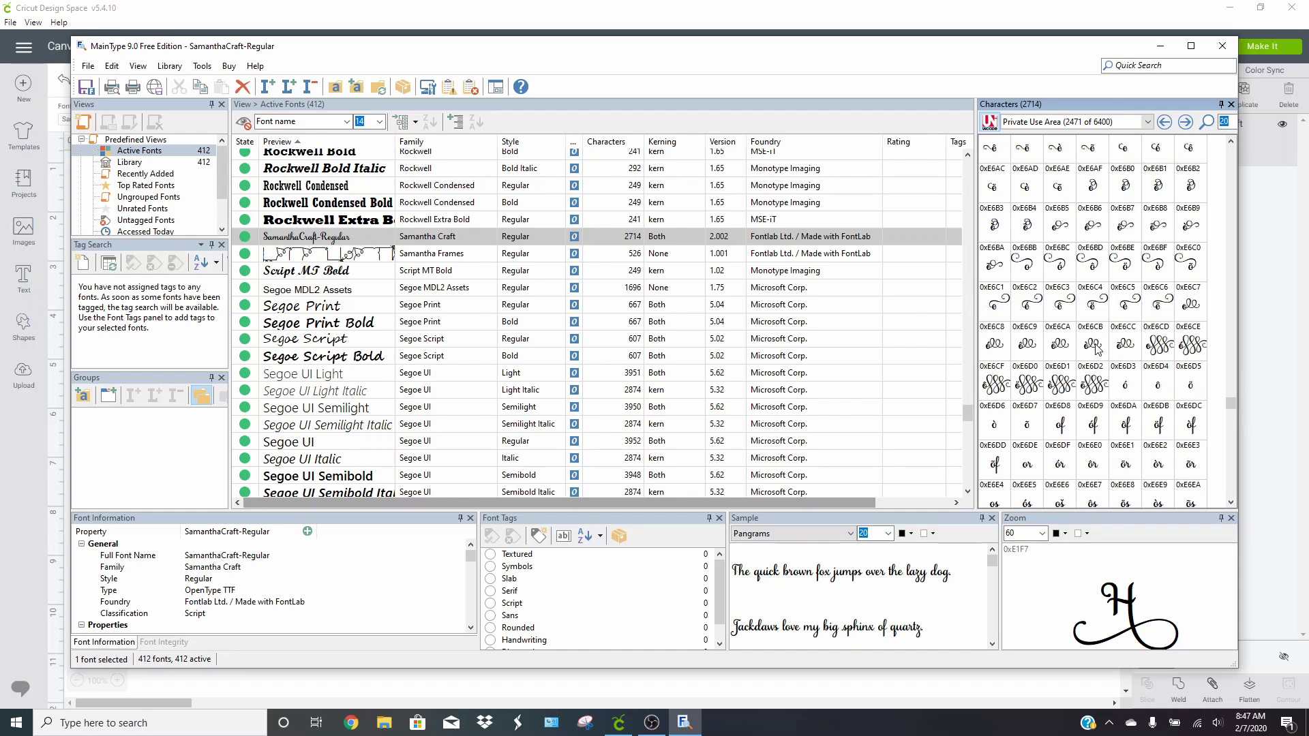
pyautogui.scroll(-12, 1096, 349)
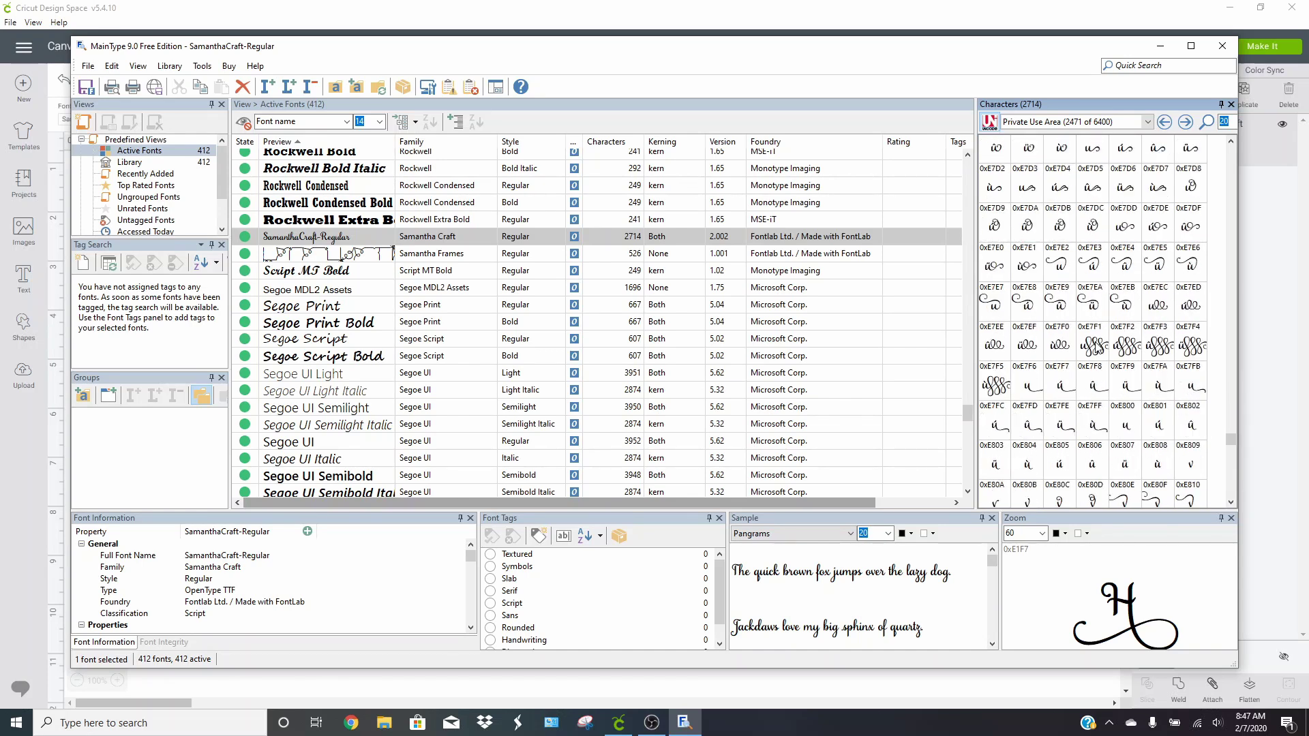
pyautogui.scroll(-3, 1096, 349)
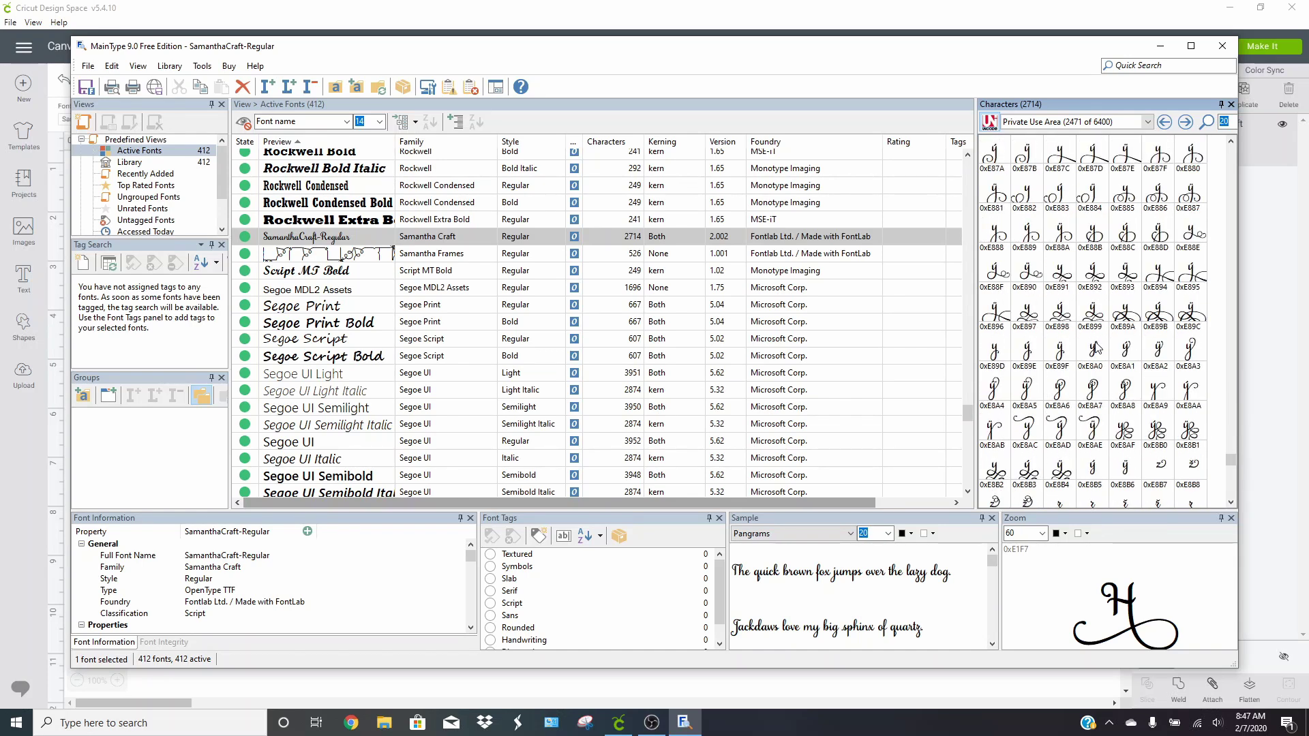
pyautogui.scroll(3, 1095, 349)
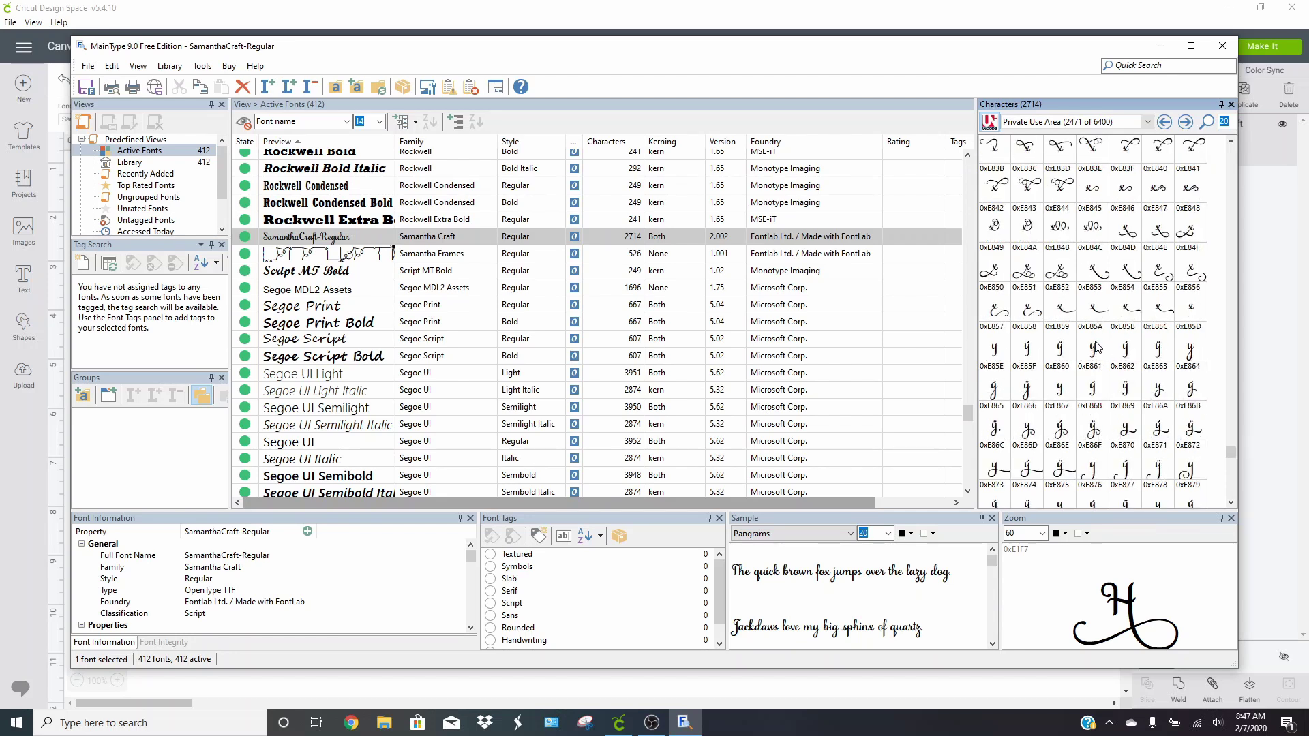
pyautogui.scroll(2, 1095, 348)
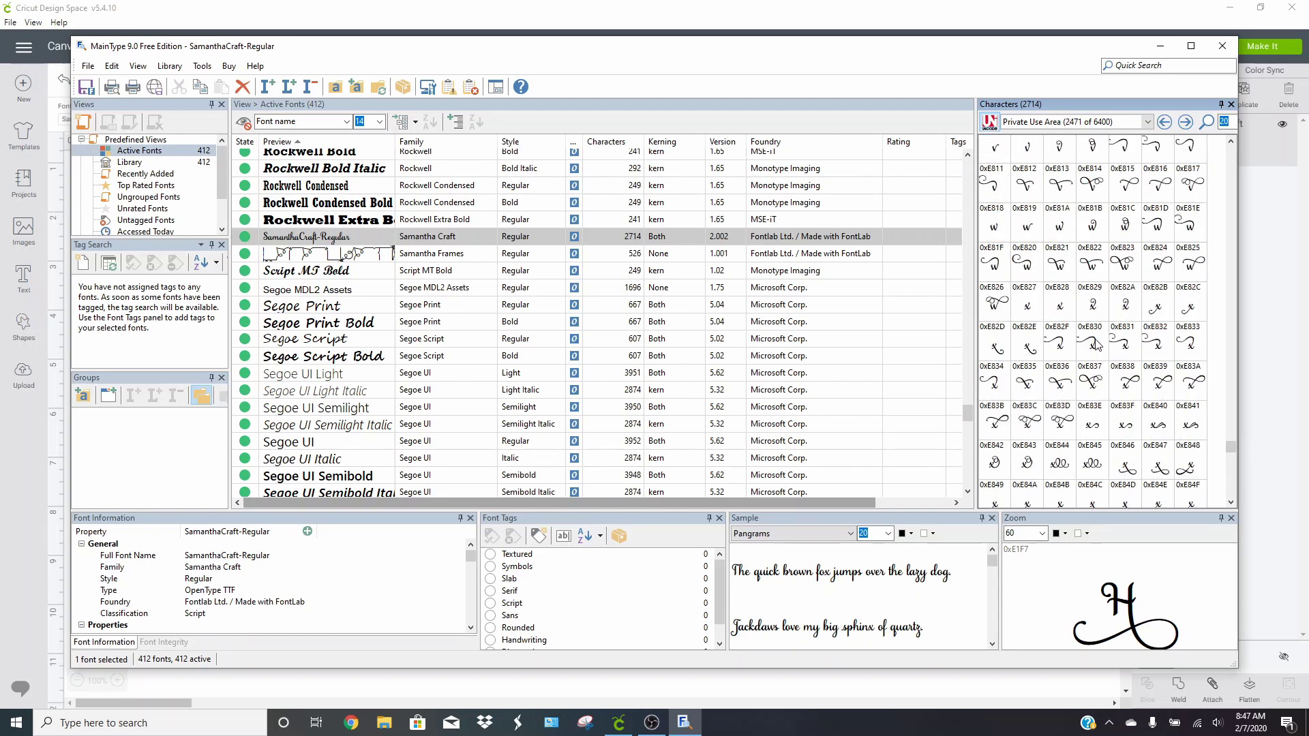
pyautogui.click(1179, 227)
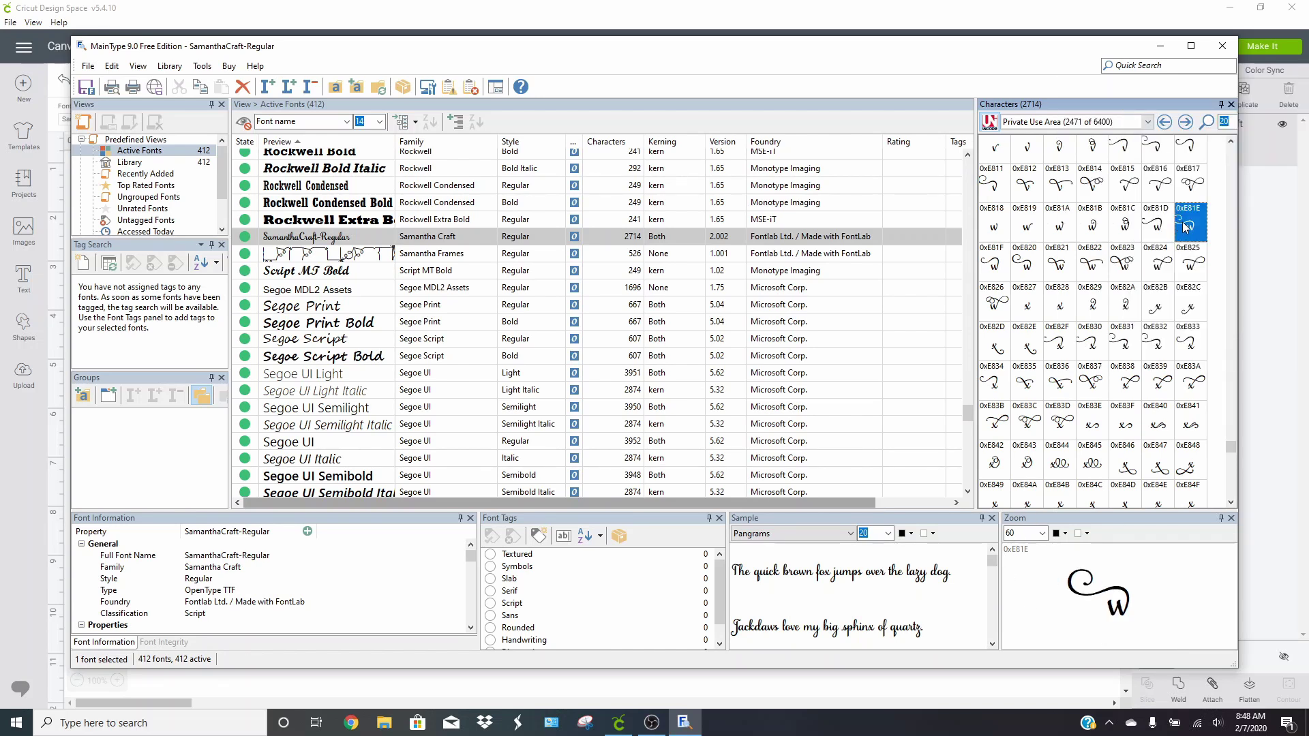
pyautogui.rightClick(1184, 228)
pyautogui.click(1074, 257)
# Switch to Cricut Design Space and replace the w in "How" with the copied swash w glyph
pyautogui.click(31, 526)
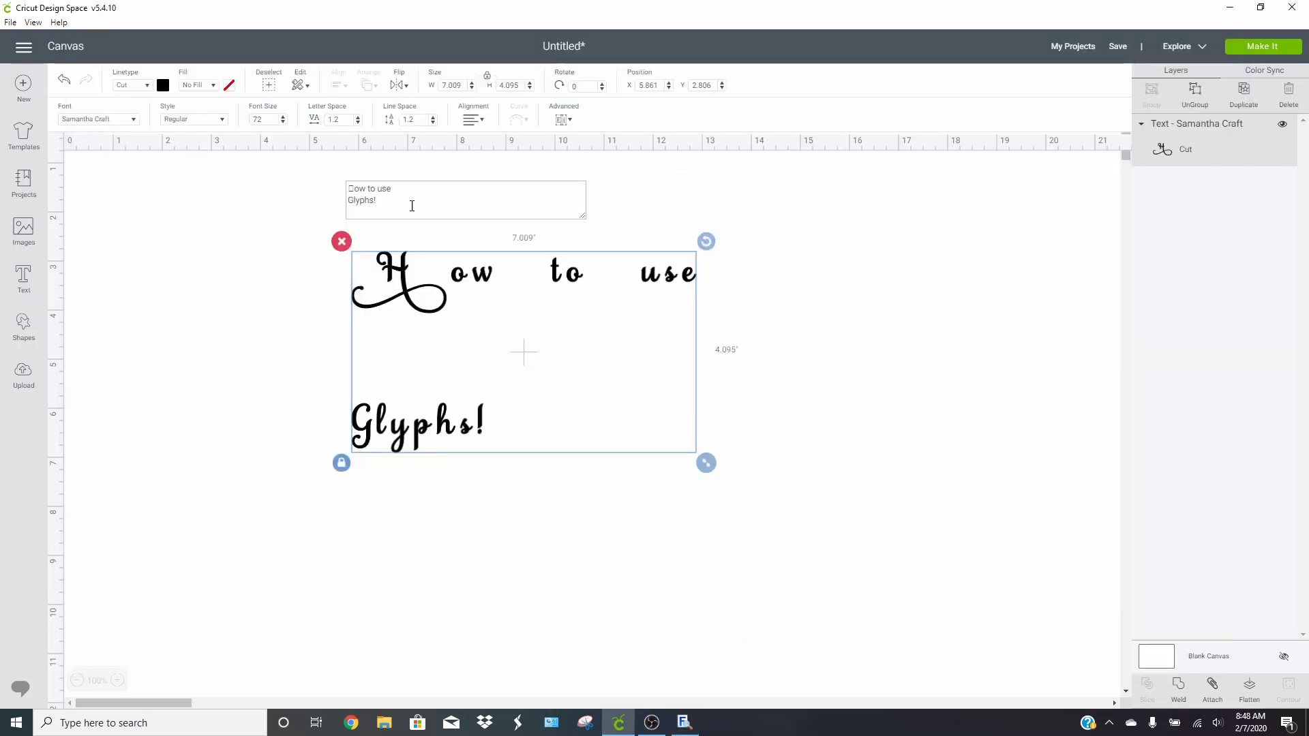
pyautogui.click(369, 188)
pyautogui.press('BackSpace')
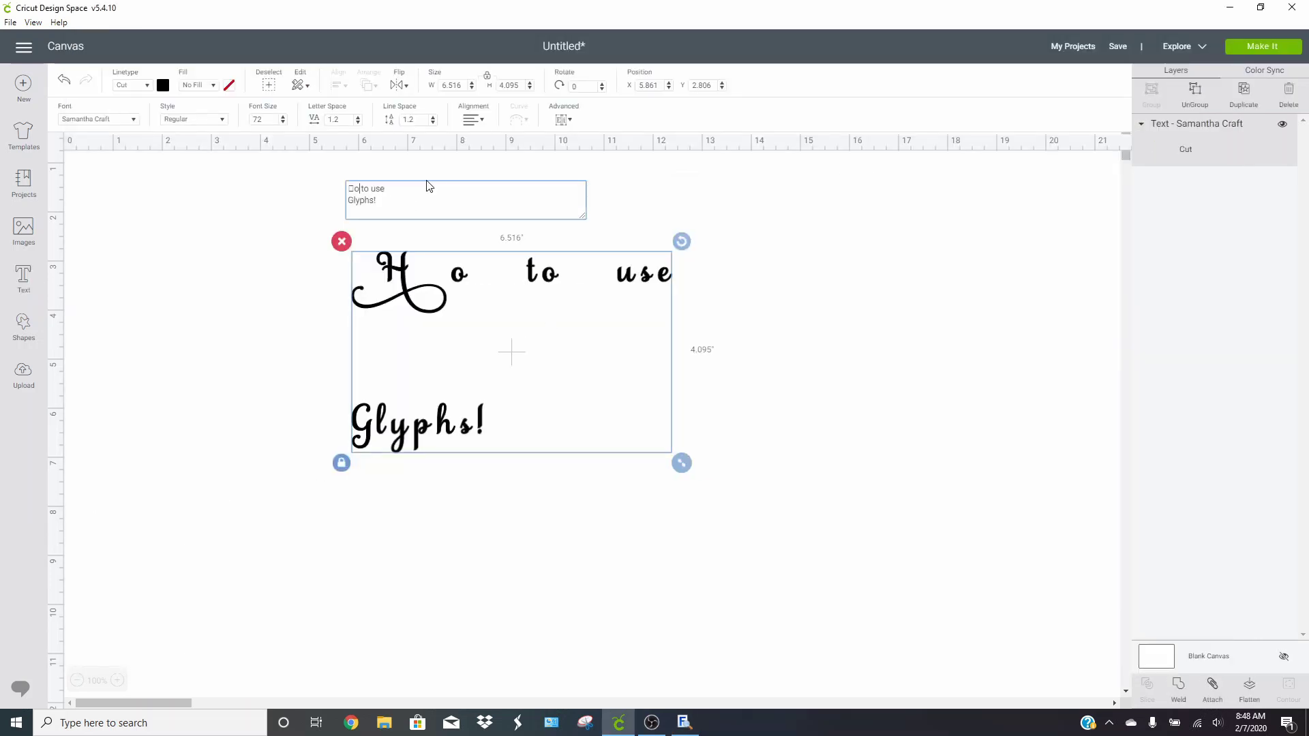
pyautogui.hotkey('ctrl', 'v')
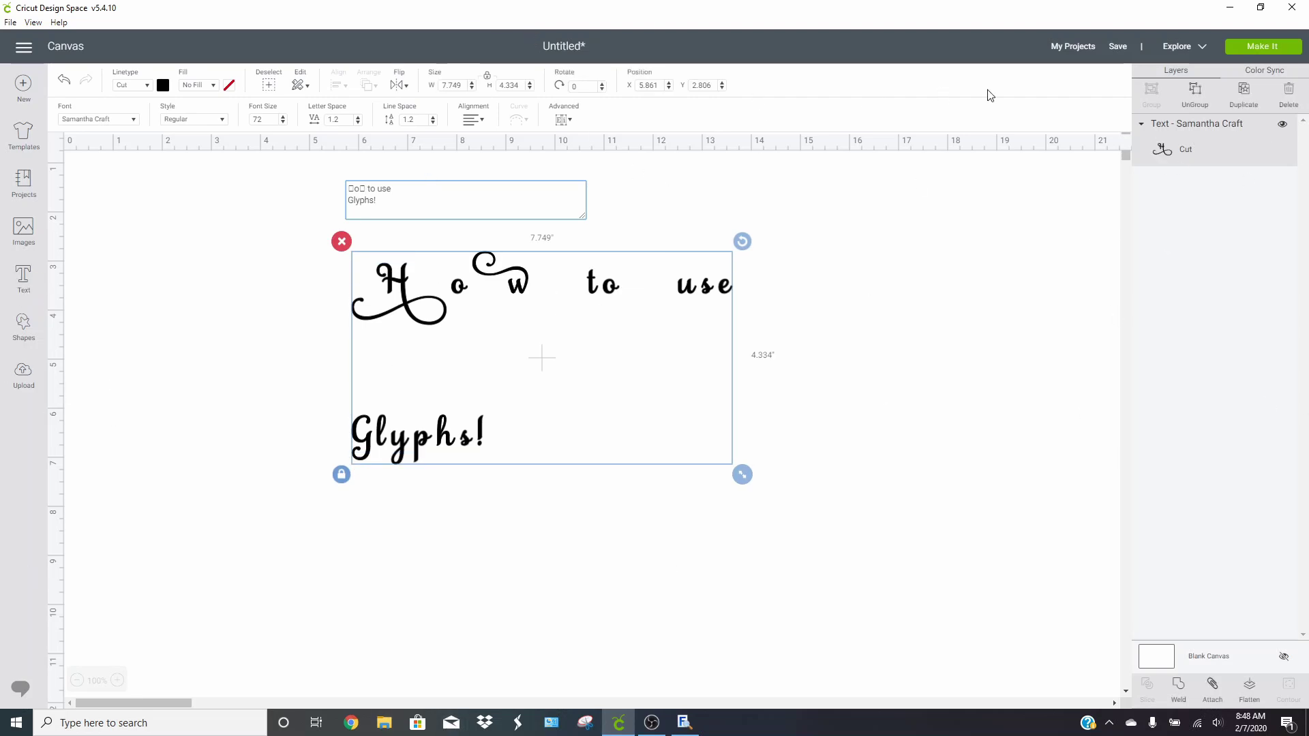
# Ungroup the text into separate letters and move the o and swash w close against the swash H to form "How"
pyautogui.click(1194, 88)
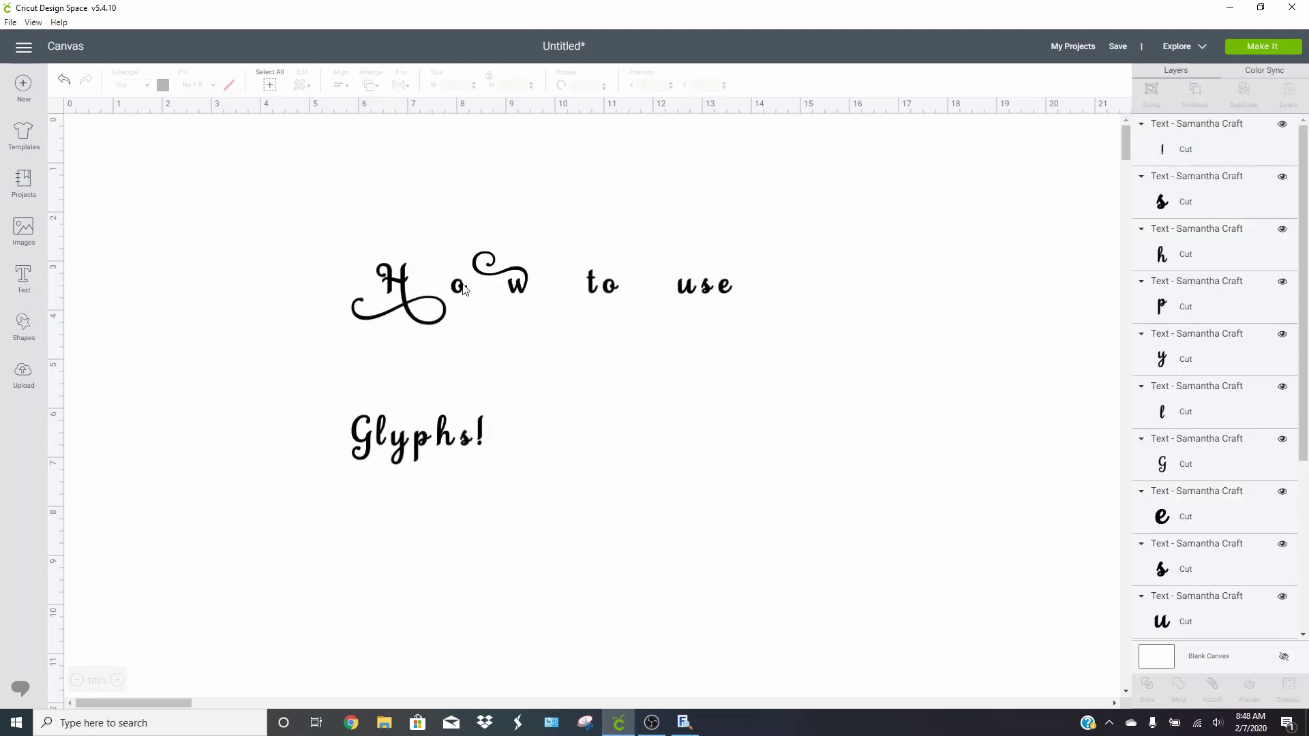
pyautogui.click(434, 281)
pyautogui.moveTo(435, 285)
pyautogui.mouseDown()
pyautogui.moveTo(411, 286)
pyautogui.moveTo(422, 285)
pyautogui.mouseUp()
pyautogui.moveTo(502, 275); pyautogui.dragTo(438, 285)
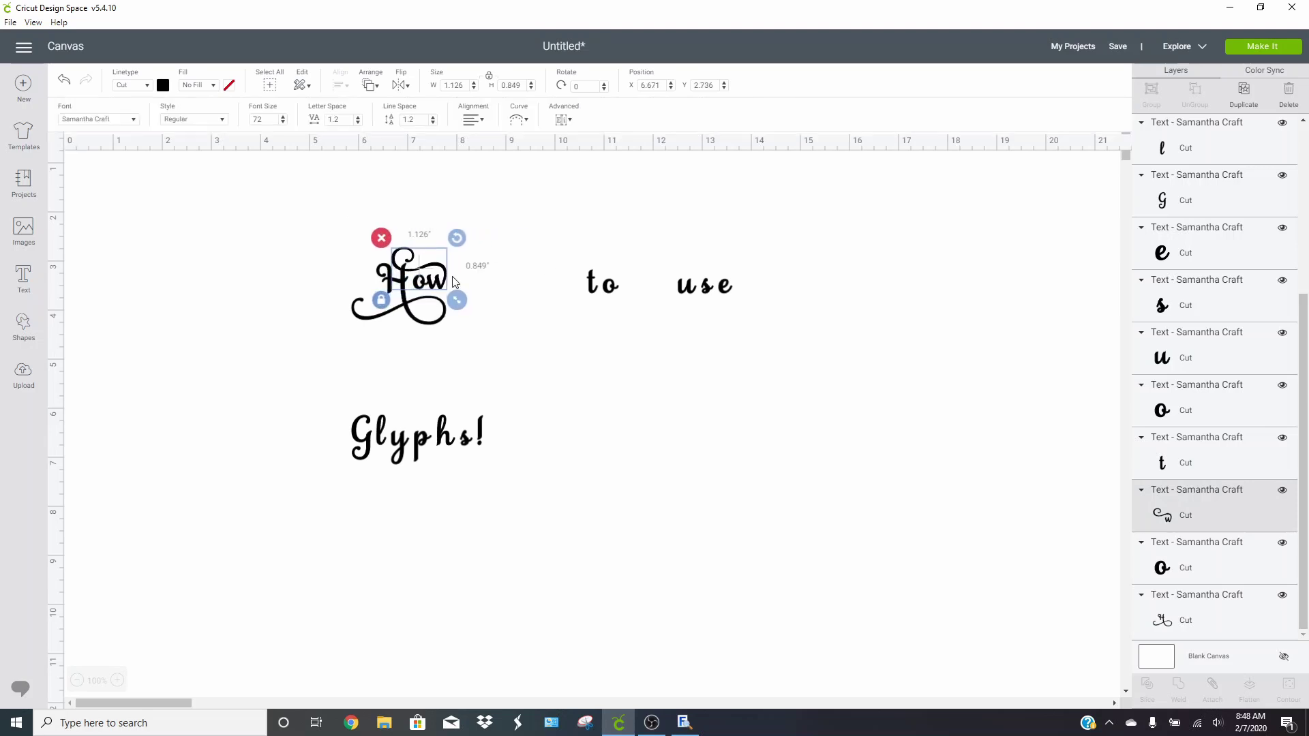
# Close up the letters of "to" and "use" and place both words just after "How" on the same line
pyautogui.click(509, 289)
pyautogui.moveTo(614, 283); pyautogui.dragTo(477, 286)
pyautogui.click(633, 287)
pyautogui.click(553, 293)
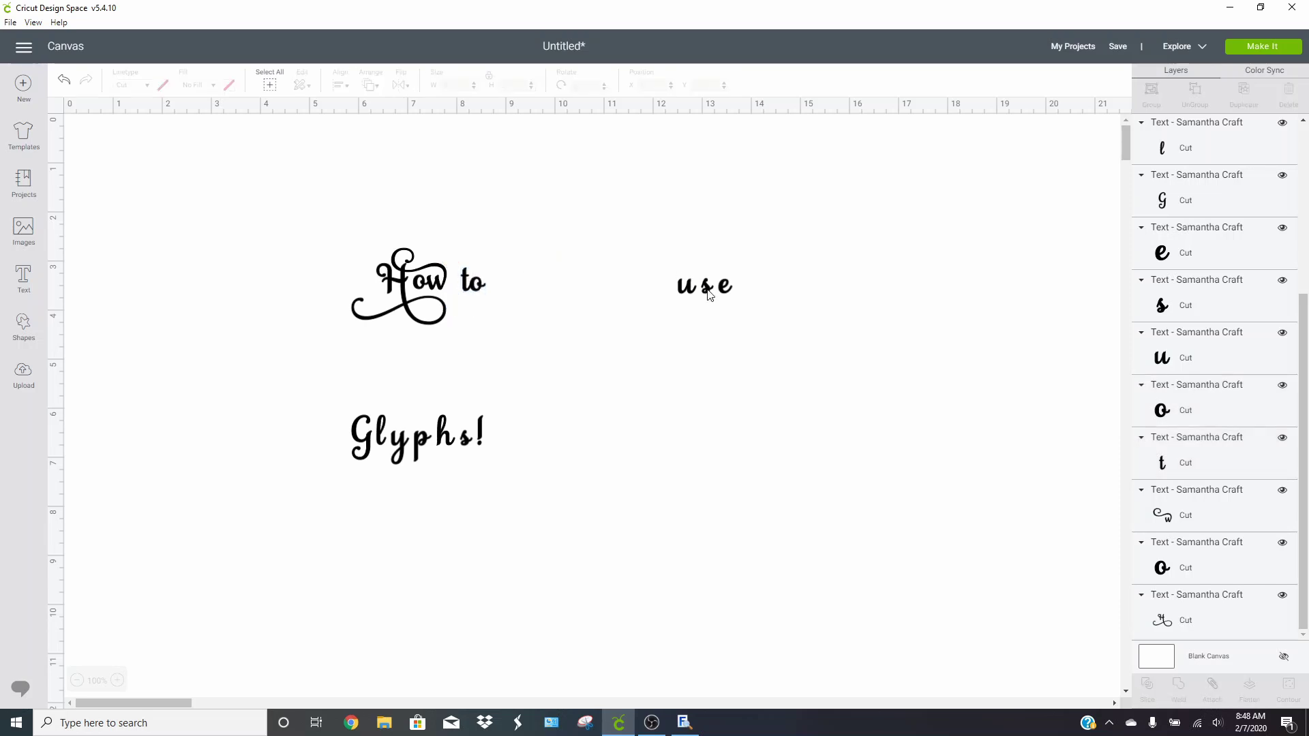
pyautogui.moveTo(709, 294); pyautogui.dragTo(535, 287)
pyautogui.click(739, 291)
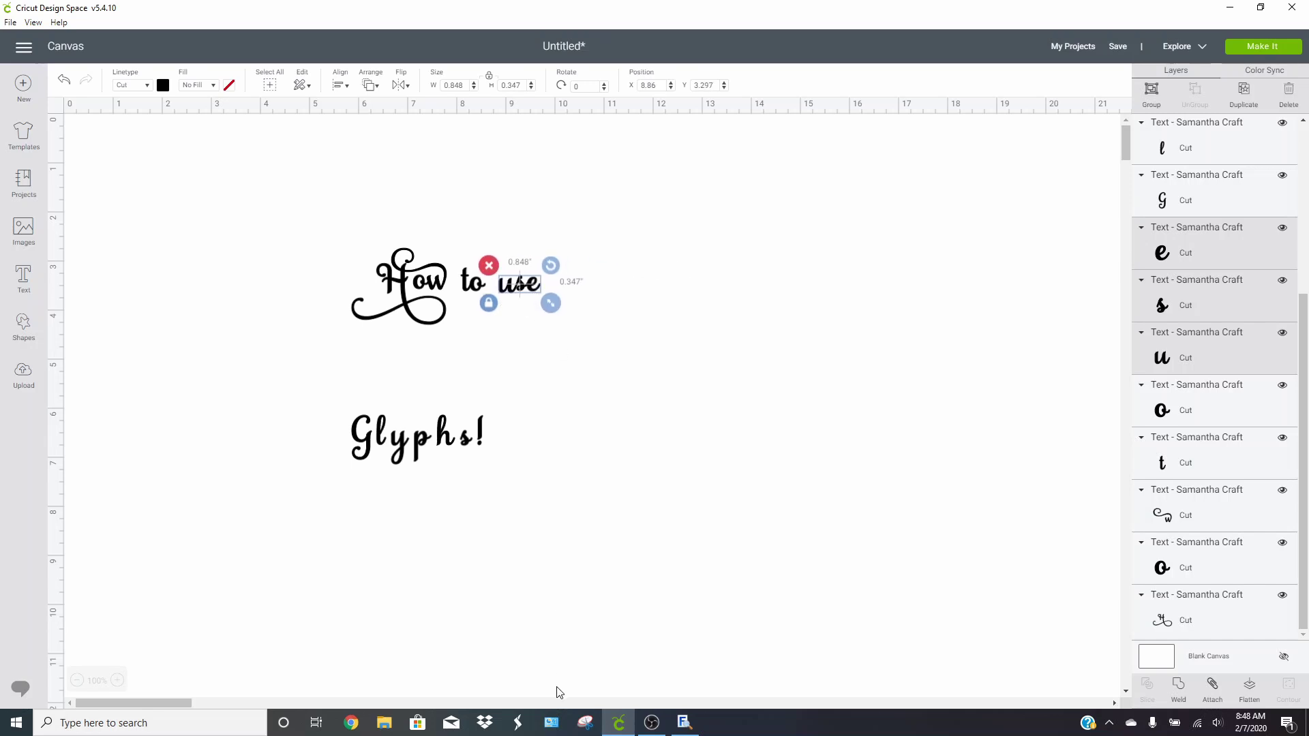
# Switch to MainType, find the unaccented swash e glyph 0xE51A and copy it to the clipboard
pyautogui.click(684, 723)
pyautogui.scroll(15, 1154, 254)
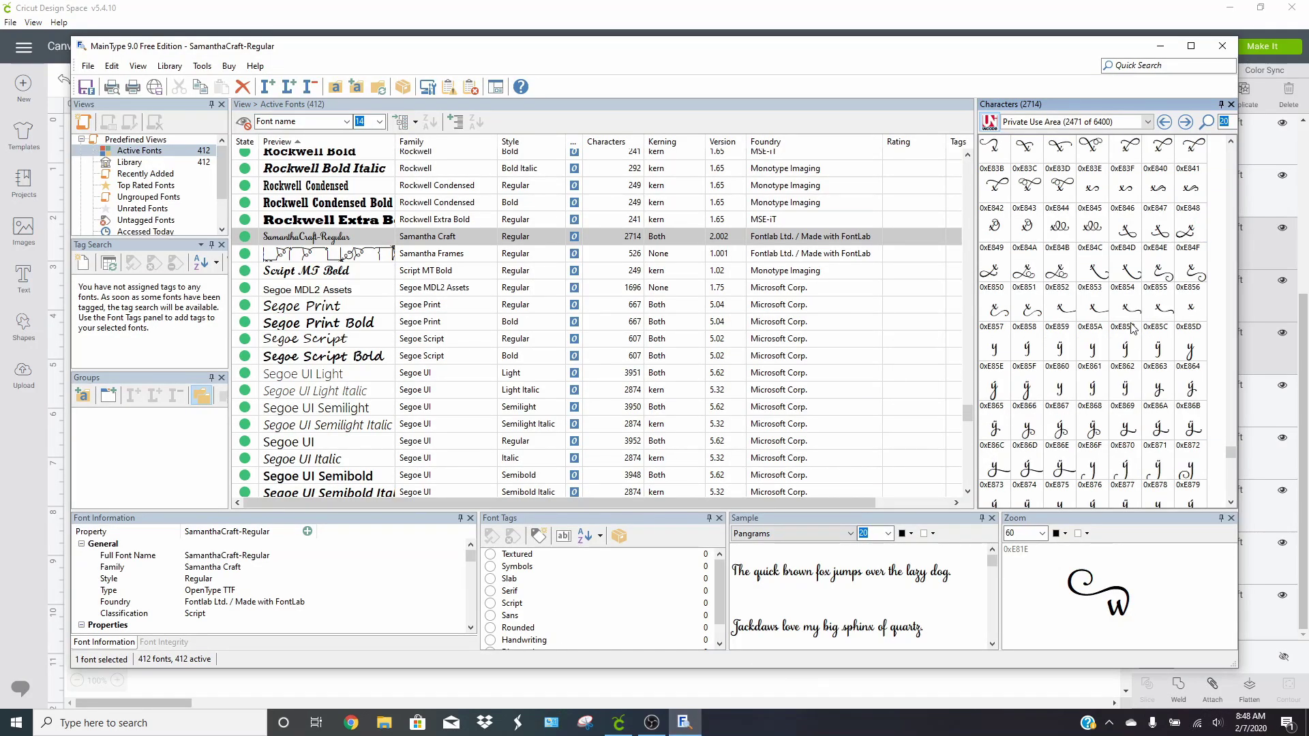
pyautogui.scroll(19, 1129, 319)
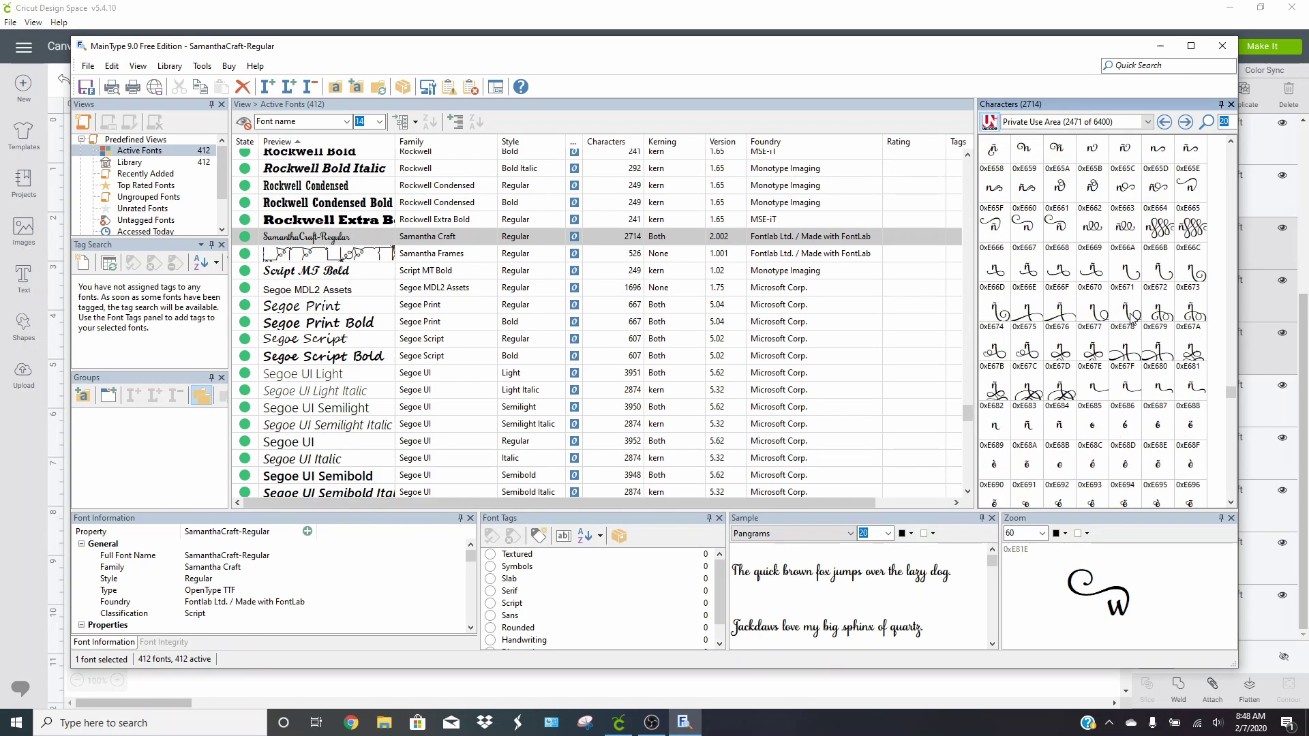
pyautogui.scroll(5, 1129, 319)
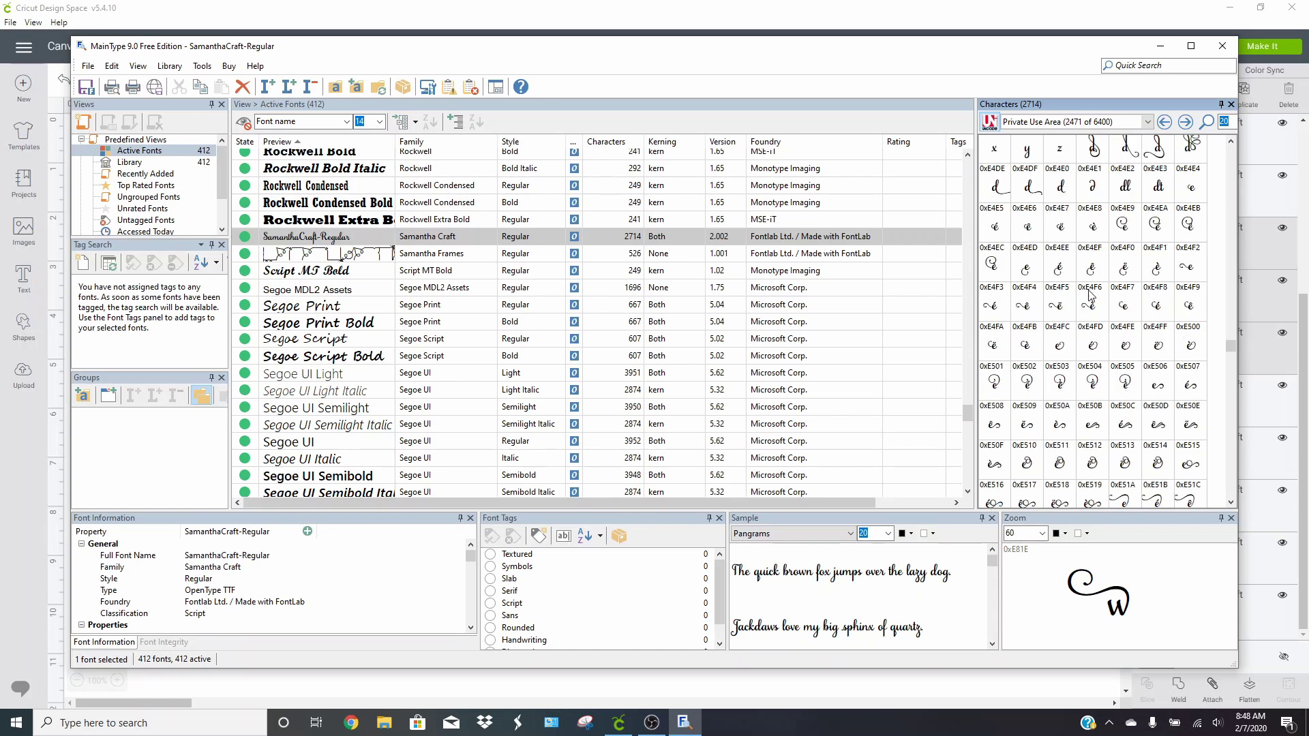
pyautogui.scroll(-1, 1118, 361)
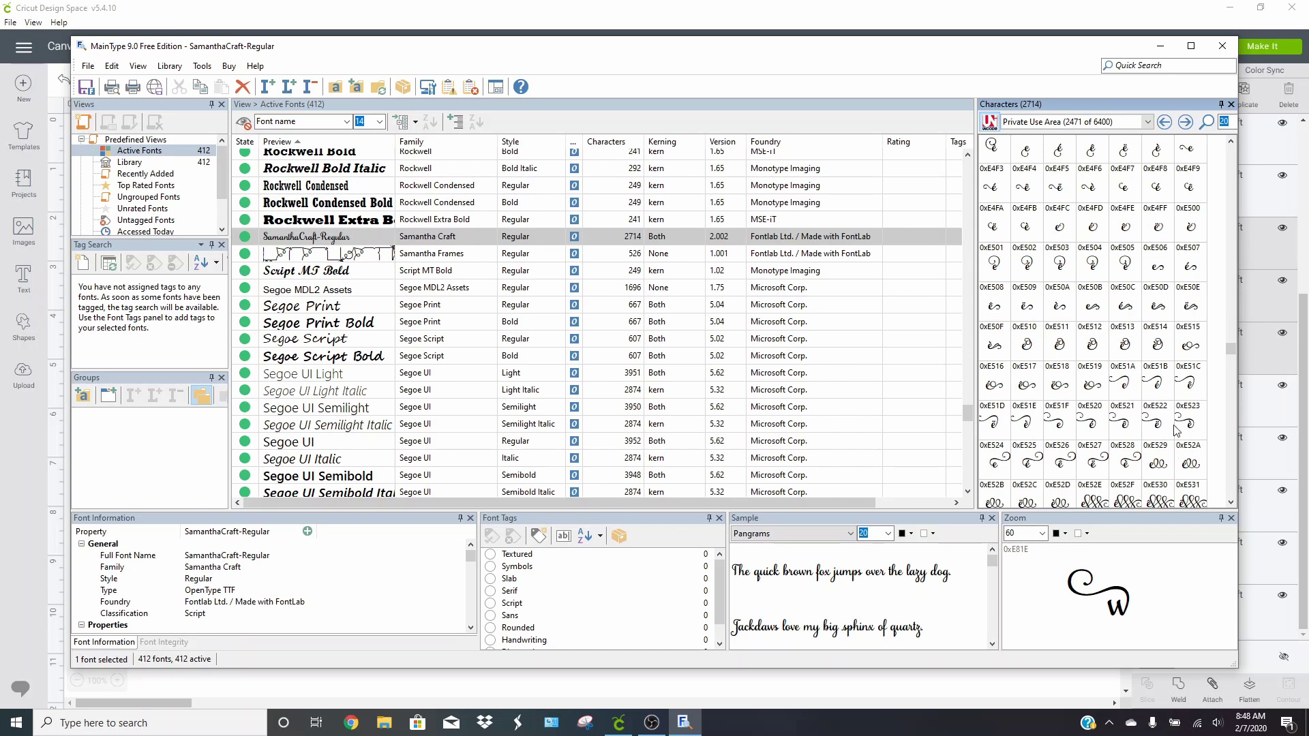
pyautogui.click(1192, 390)
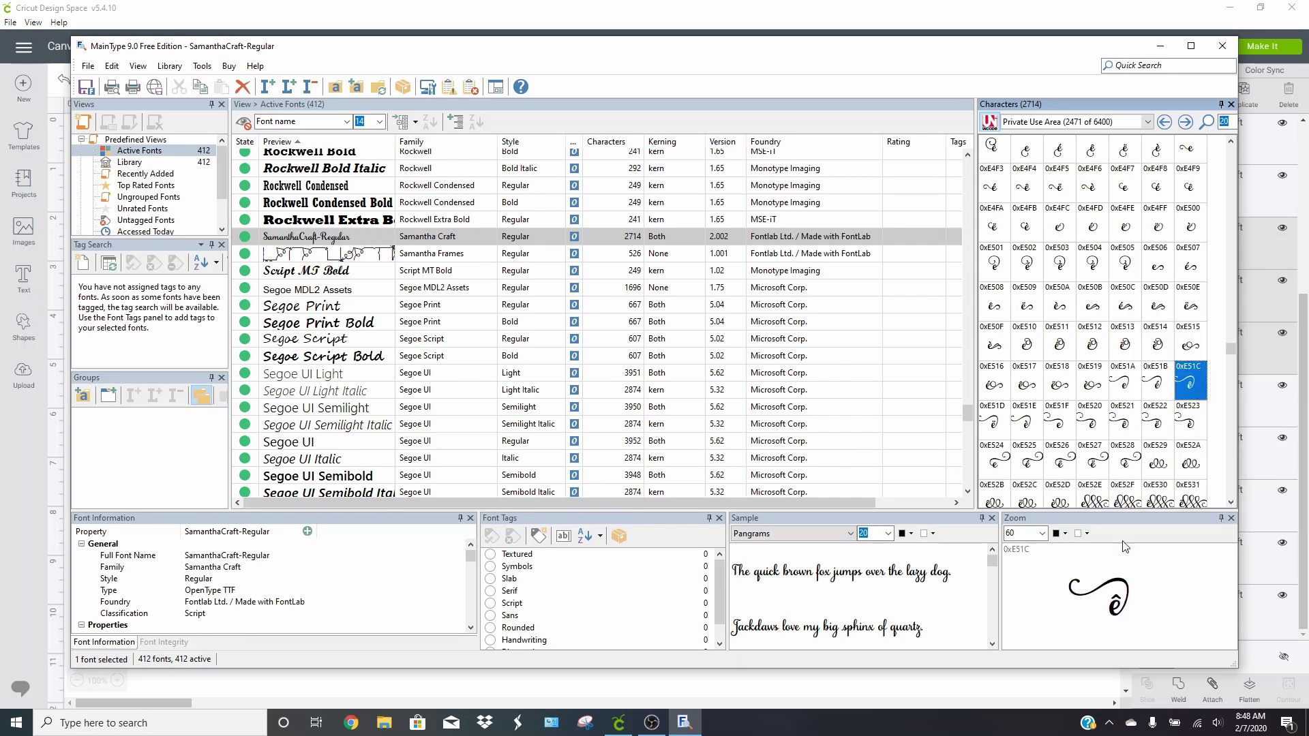
pyautogui.click(1134, 398)
pyautogui.click(1102, 590)
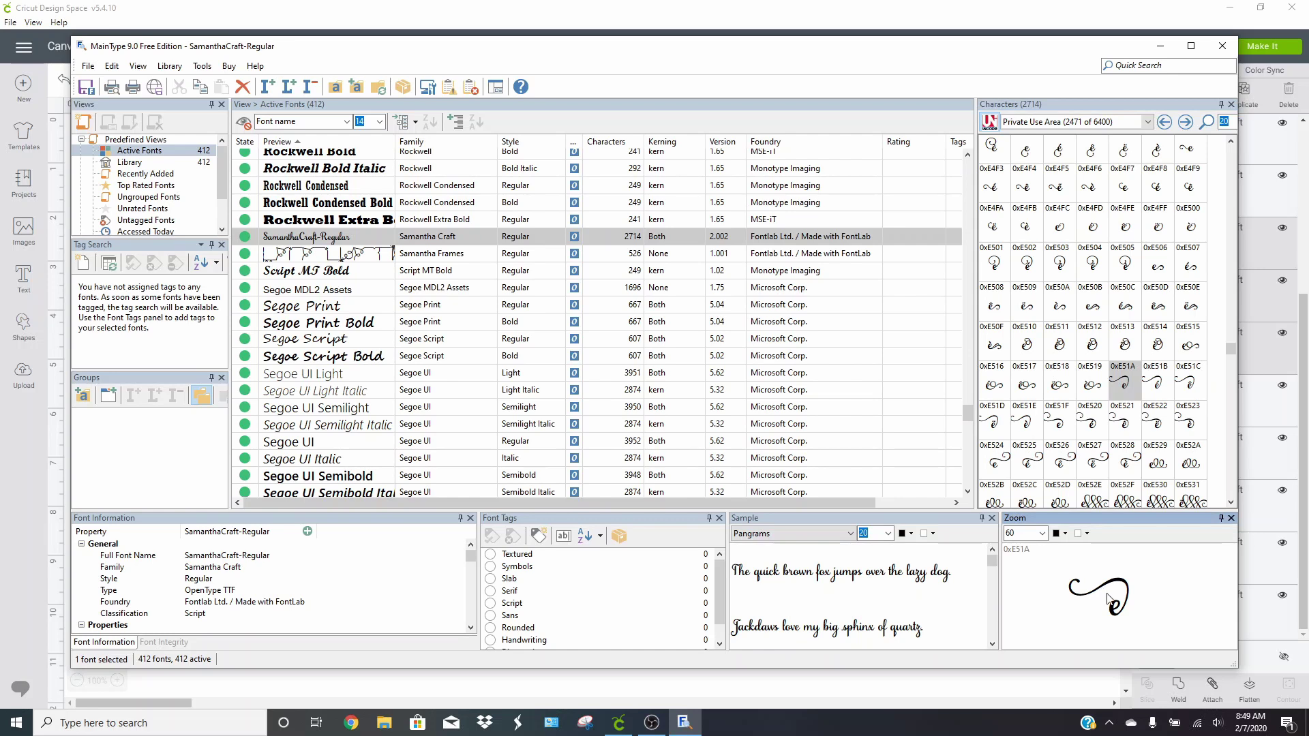
pyautogui.rightClick(1136, 390)
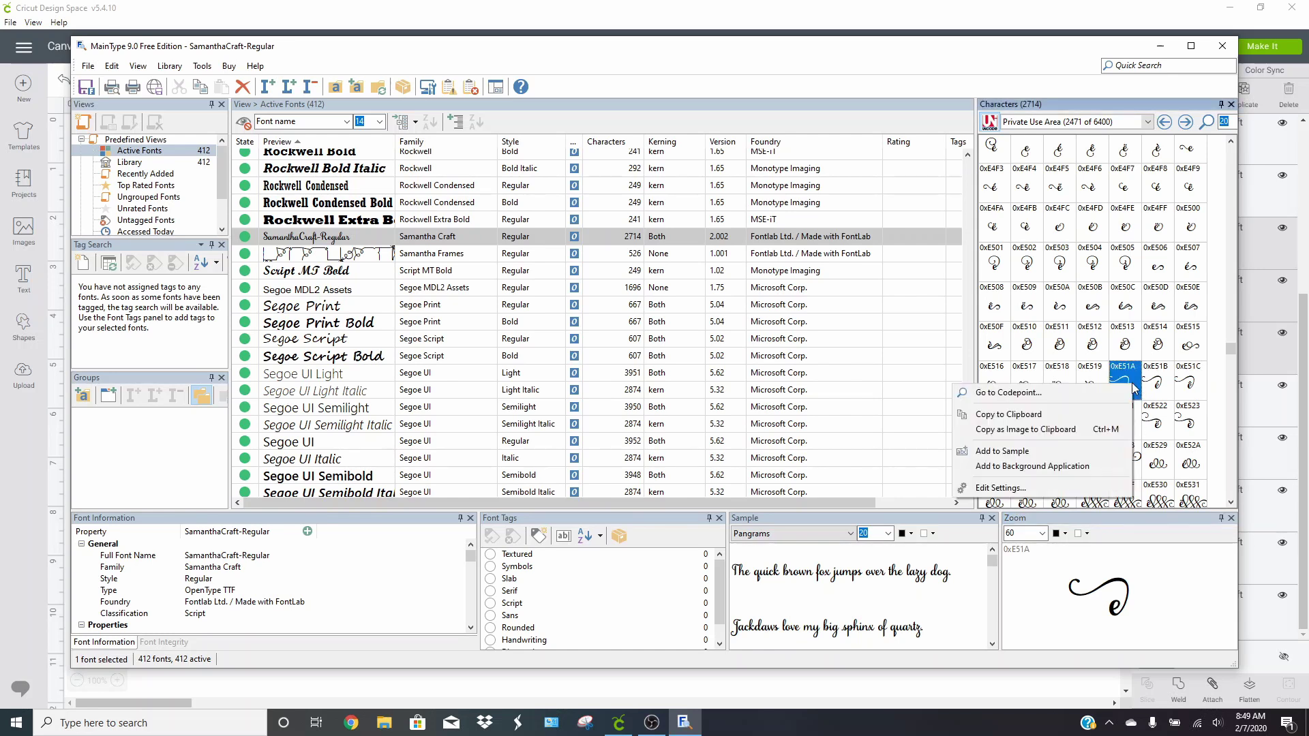
pyautogui.click(1094, 415)
# Switch to Cricut Design Space and replace the separate e of "use" with the copied swash e glyph
pyautogui.click(863, 17)
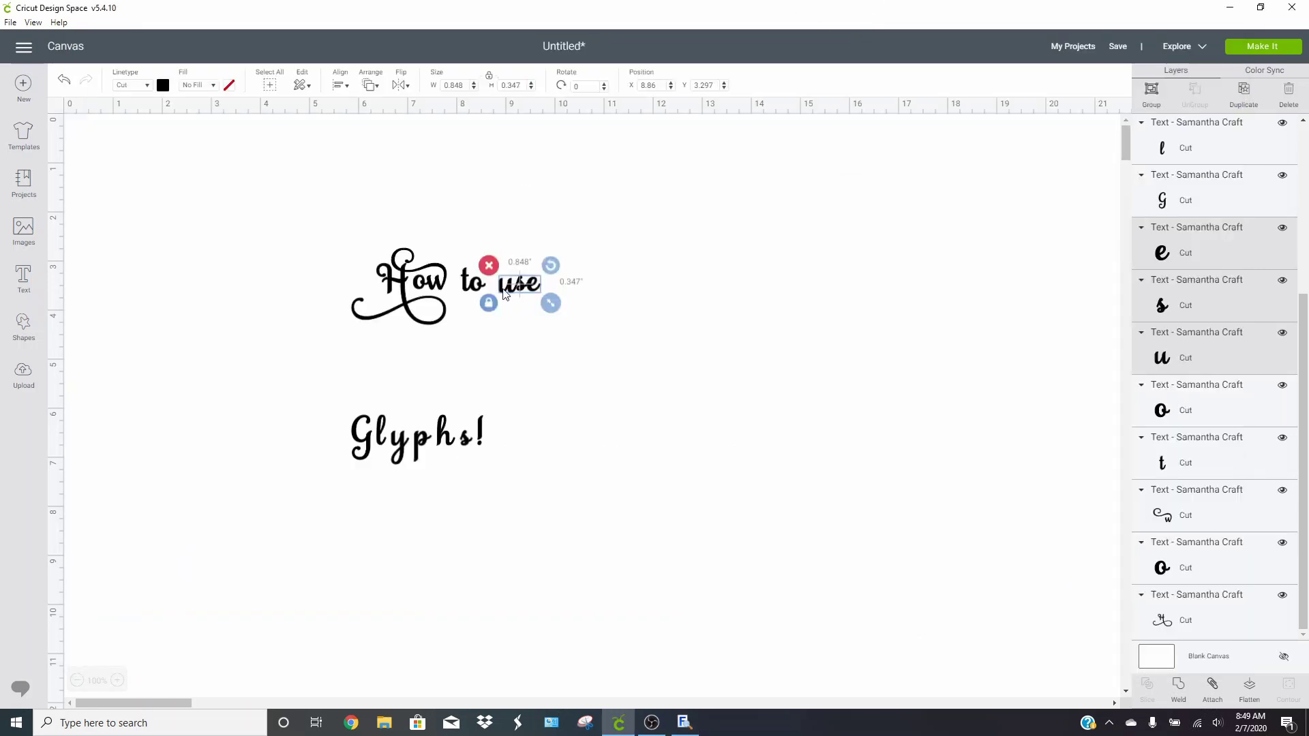
pyautogui.click(537, 286)
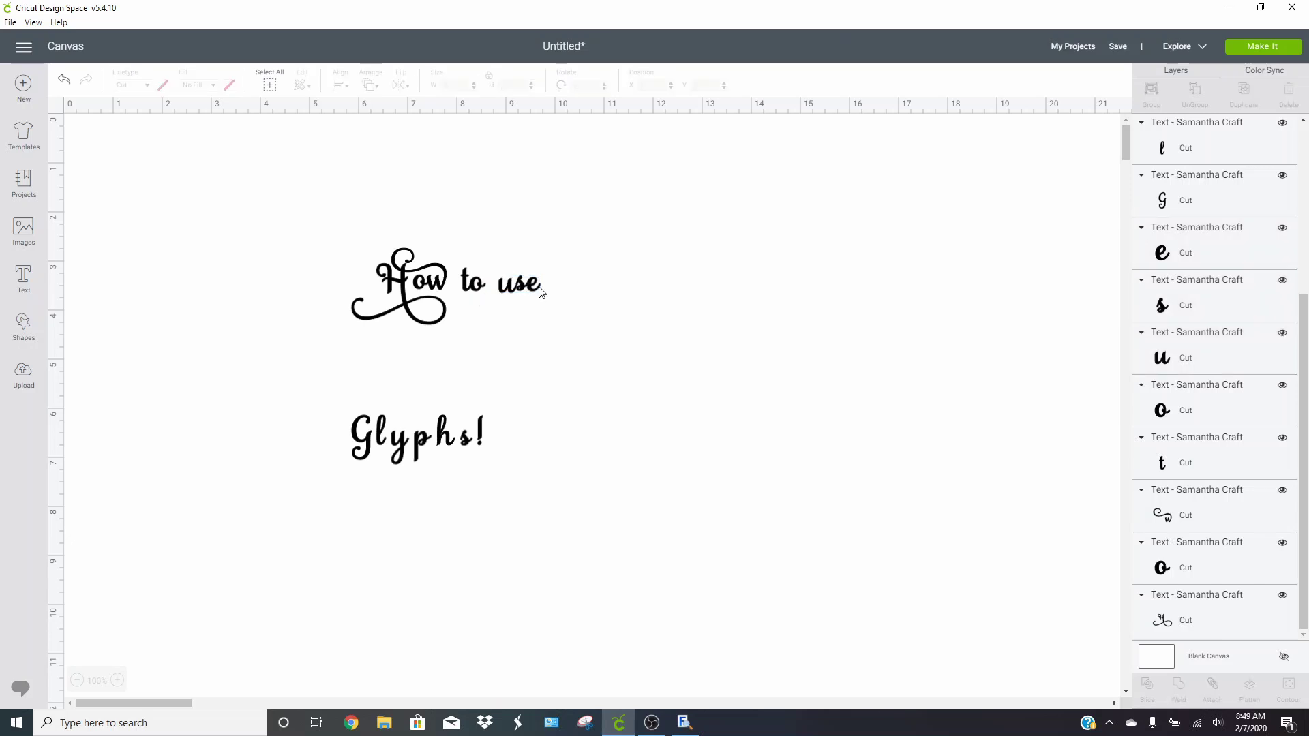
pyautogui.doubleClick(537, 285)
pyautogui.press('BackSpace')
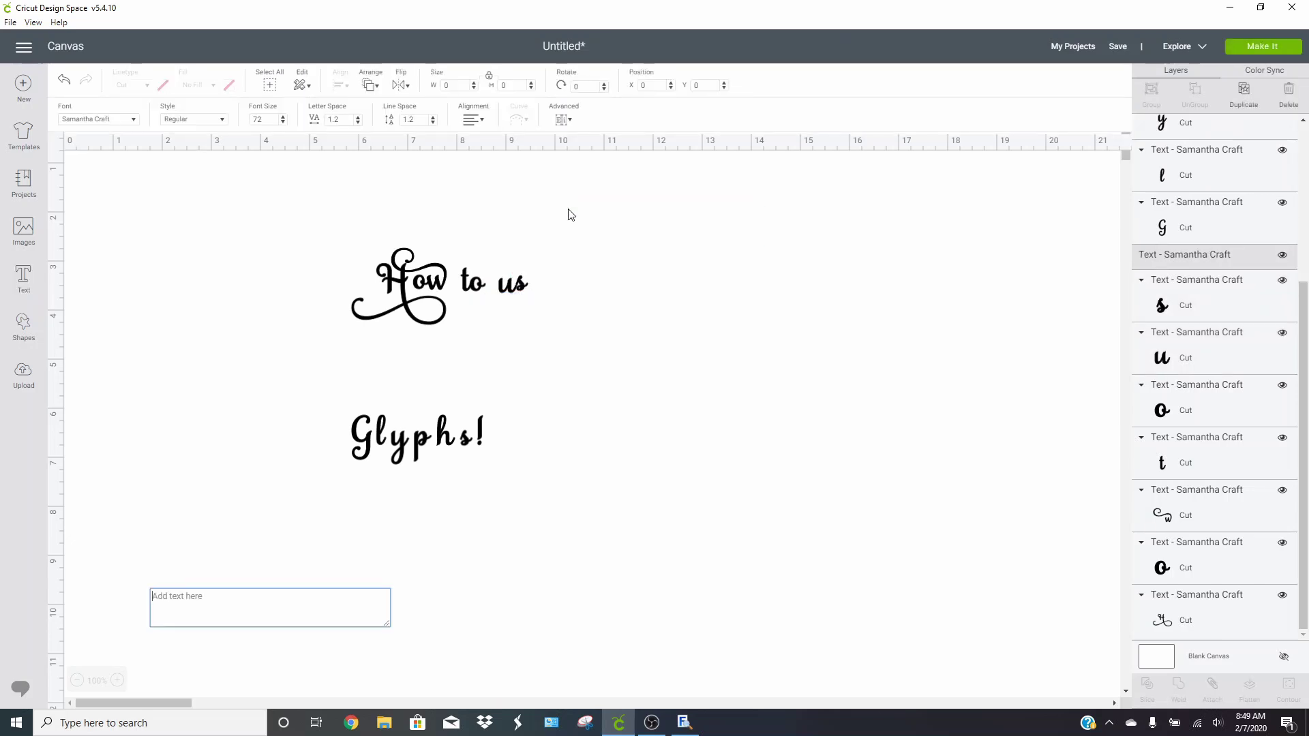
pyautogui.hotkey('ctrl', 'v')
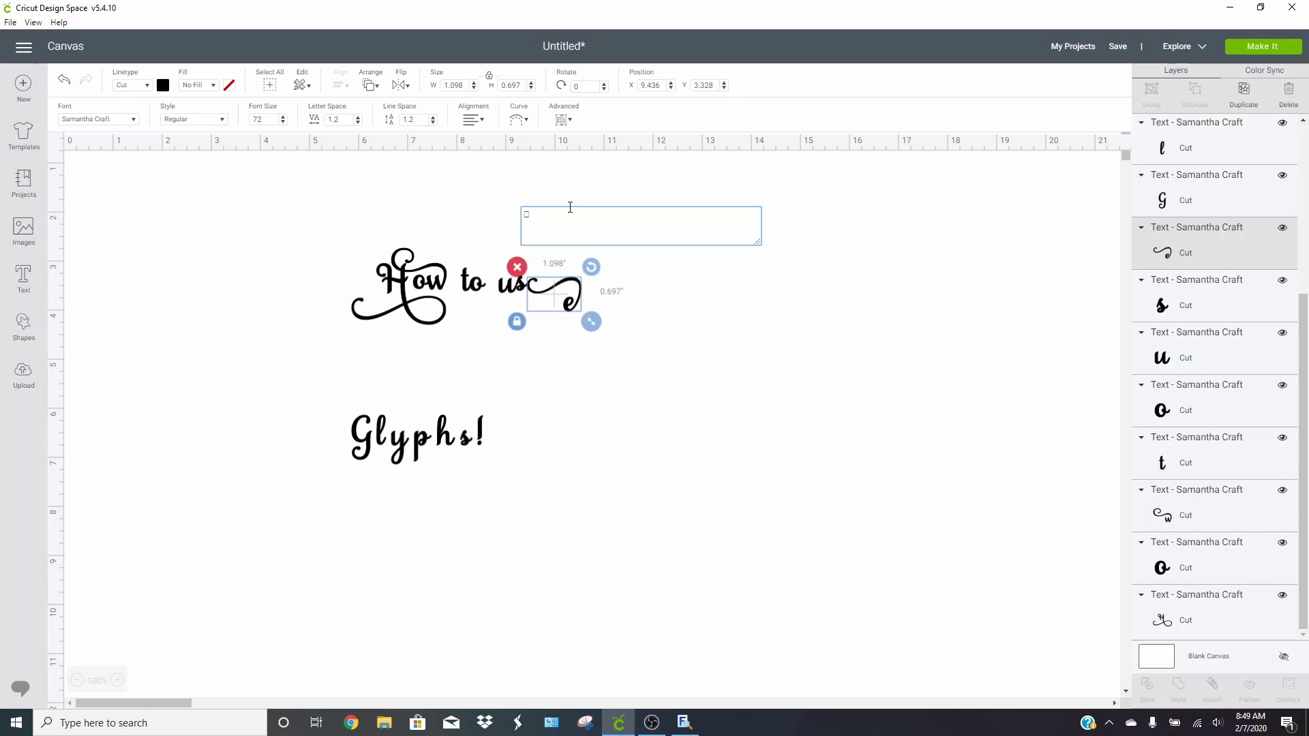
# Move the swash e against the s so that it completes "use", with its swash curving over the word
pyautogui.click(571, 308)
pyautogui.moveTo(571, 308); pyautogui.dragTo(531, 290)
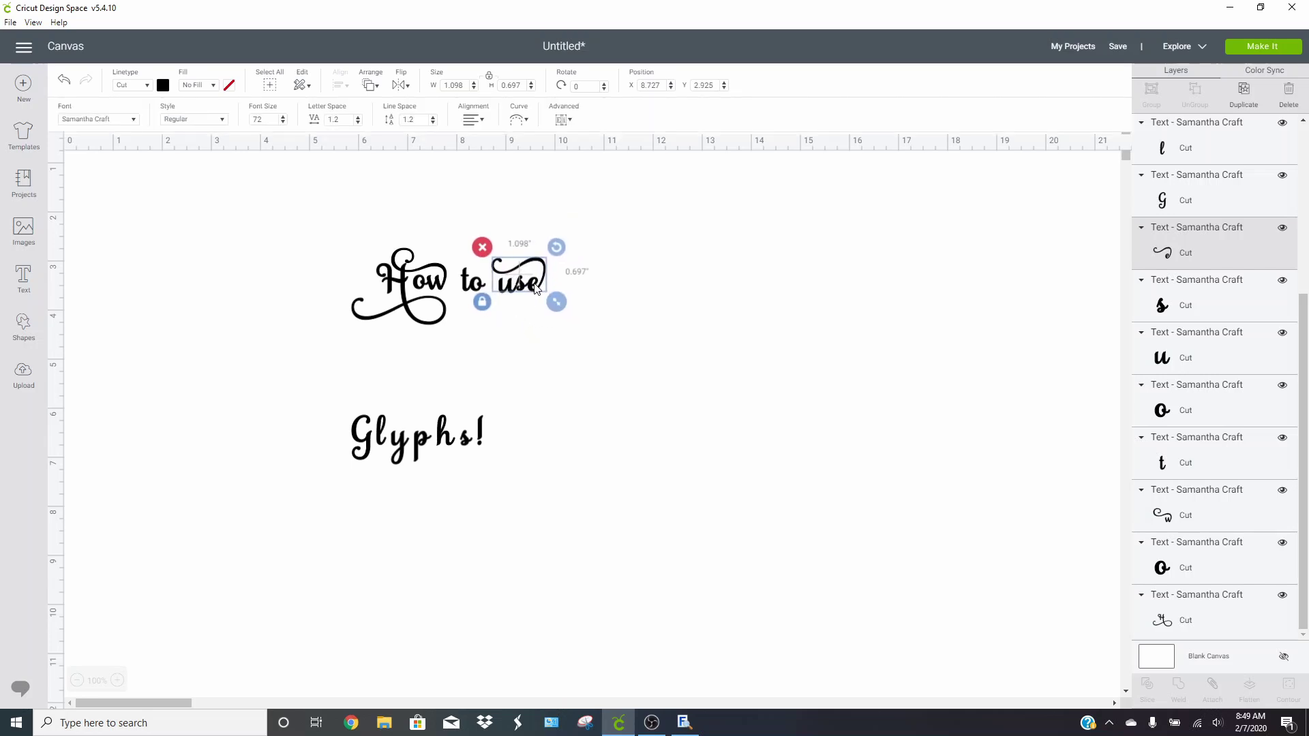
pyautogui.click(530, 290)
pyautogui.click(530, 289)
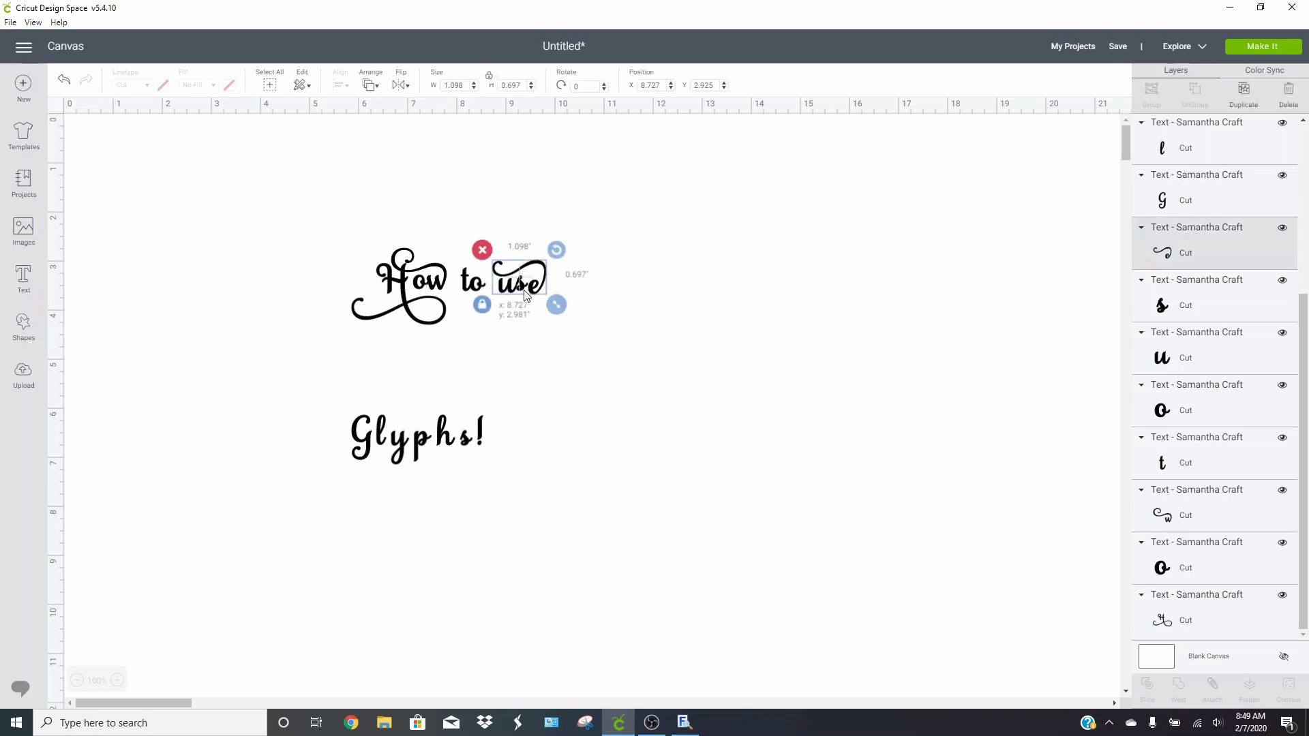
pyautogui.moveTo(530, 290); pyautogui.dragTo(523, 292)
pyautogui.click(573, 295)
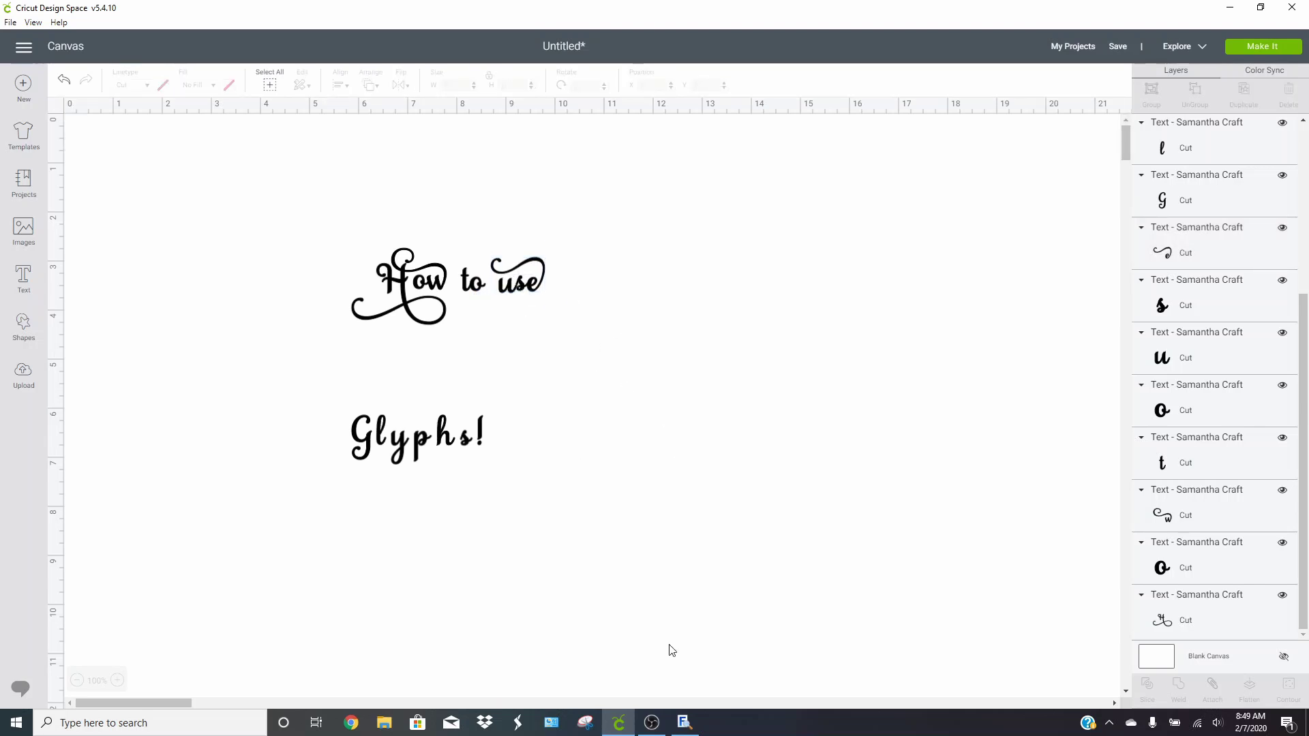
# Switch to MainType and browse to the whole-word glyphs of Samantha Craft, previewing "After" and "Tuesday"
pyautogui.click(680, 723)
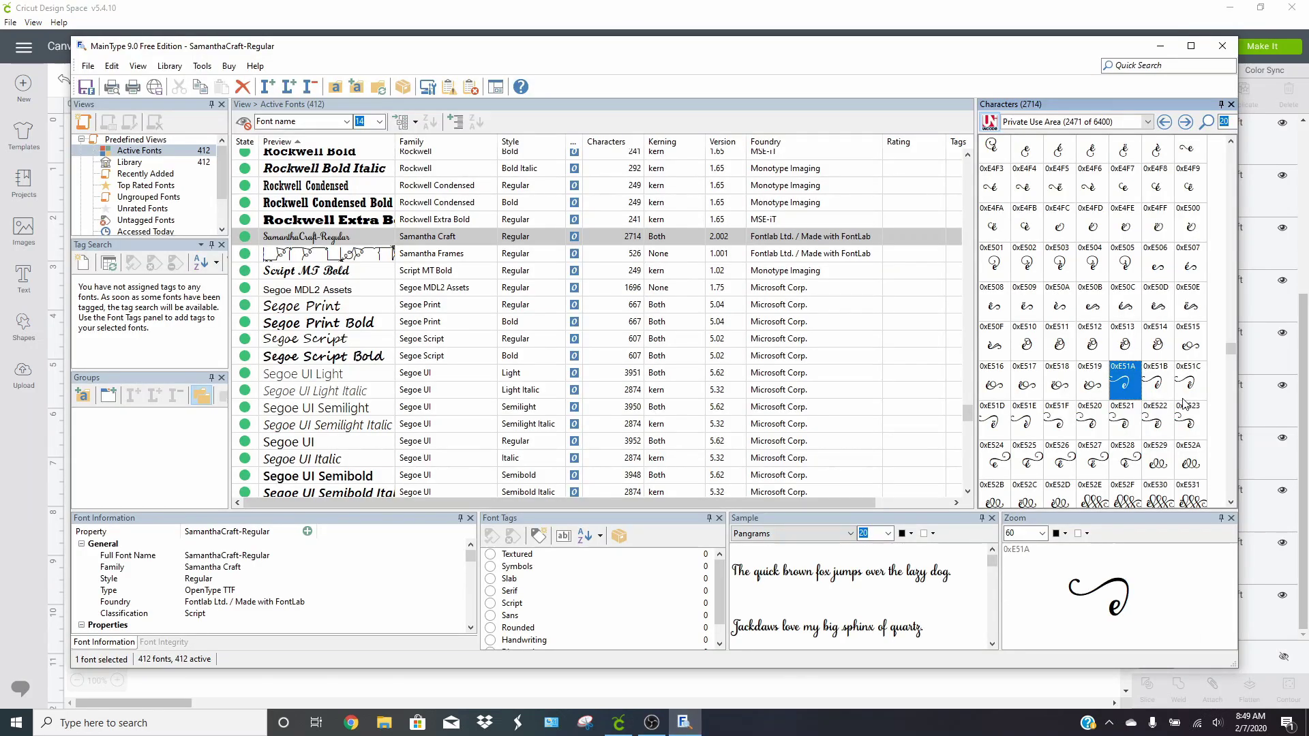
pyautogui.scroll(-15, 1155, 306)
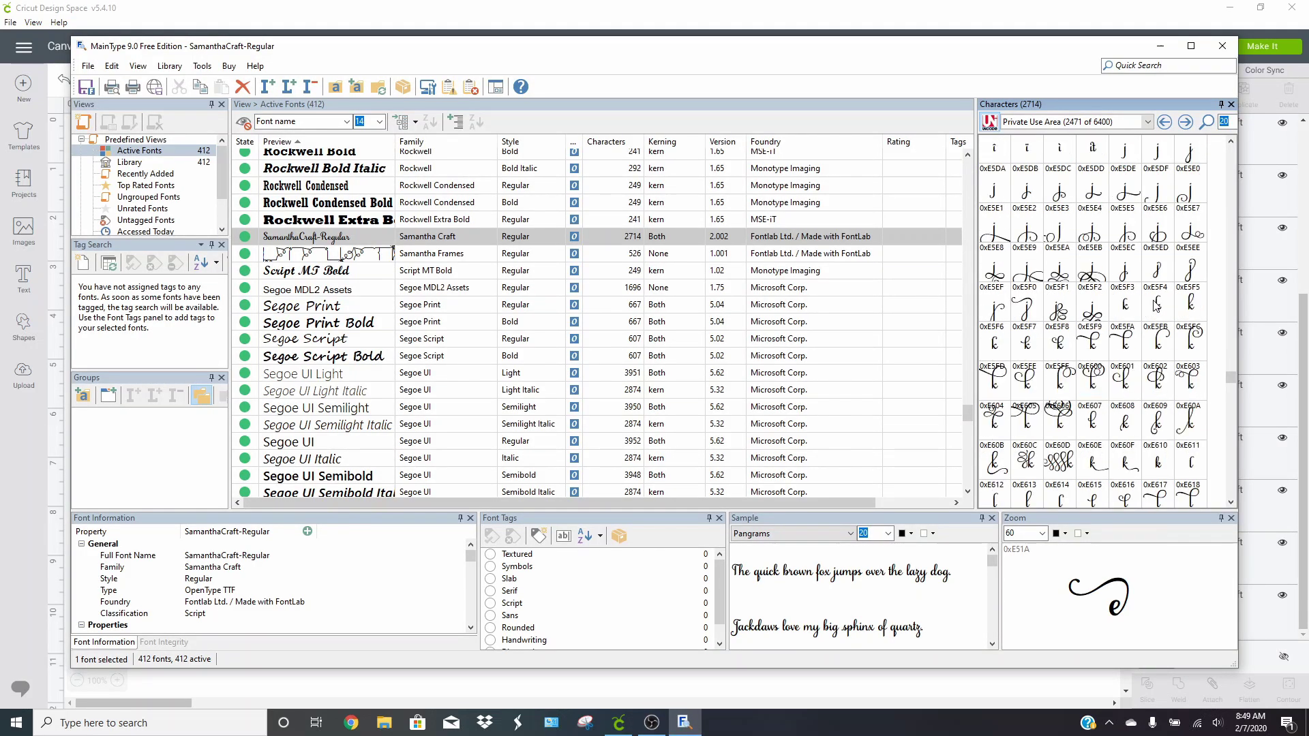
pyautogui.scroll(-12, 1155, 305)
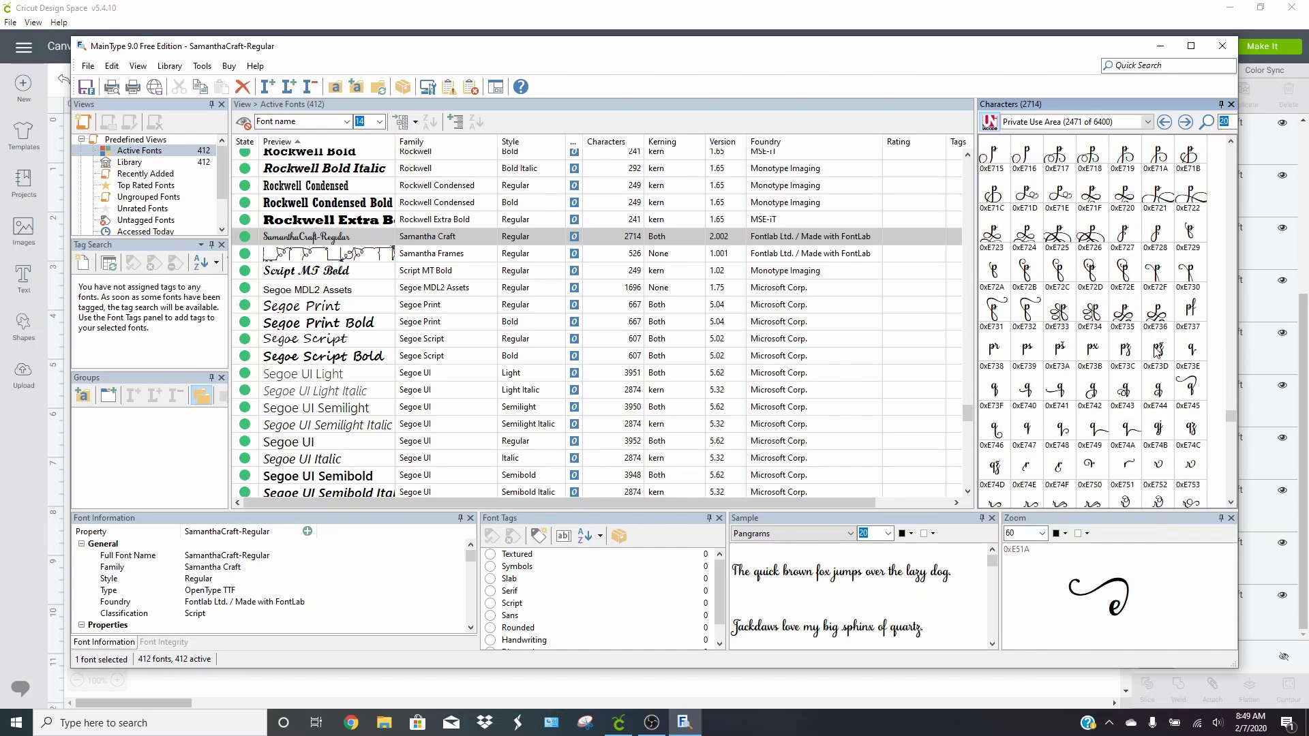
pyautogui.scroll(-15, 1157, 351)
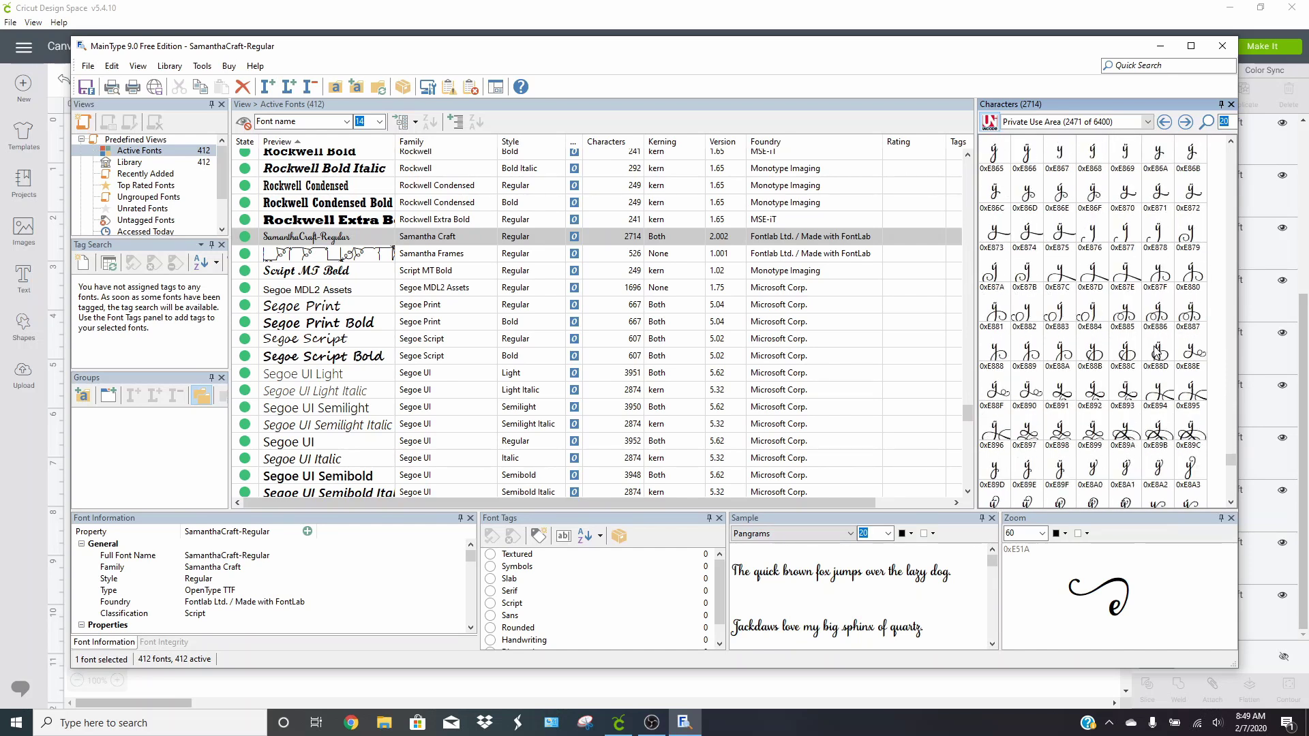
pyautogui.scroll(-6, 1151, 360)
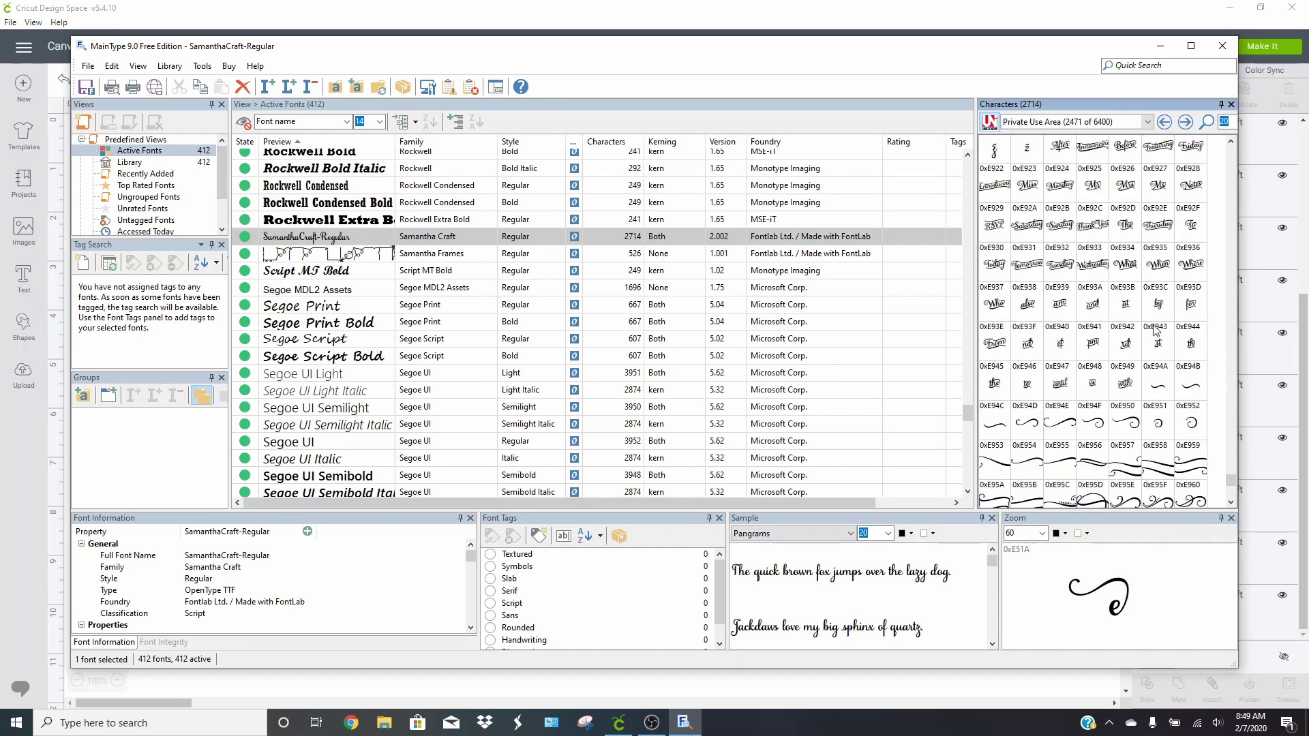
pyautogui.scroll(1, 1146, 317)
pyautogui.click(1061, 266)
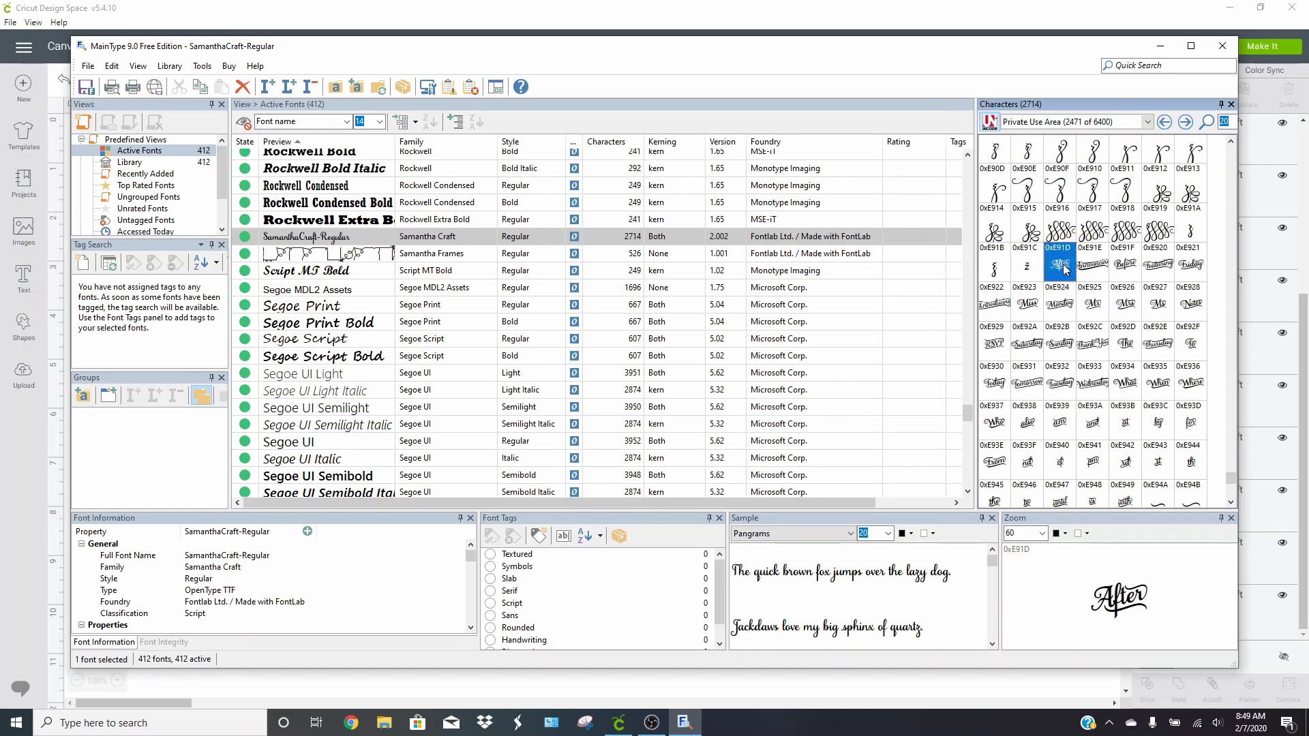
pyautogui.click(1092, 385)
pyautogui.click(1067, 390)
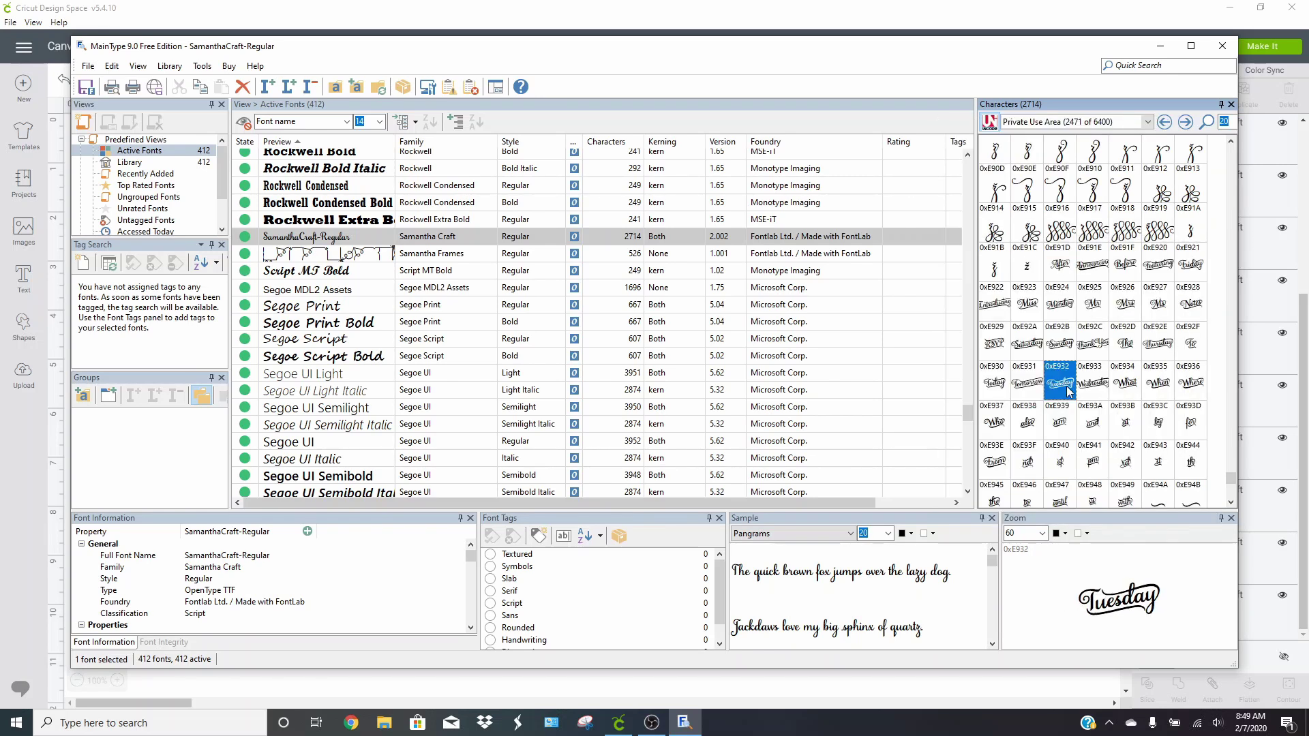
# Preview the short-word and ordinal glyphs of Samantha Craft, including "by", "nd", "rd", "th" and "until"
pyautogui.click(1104, 429)
pyautogui.click(1152, 434)
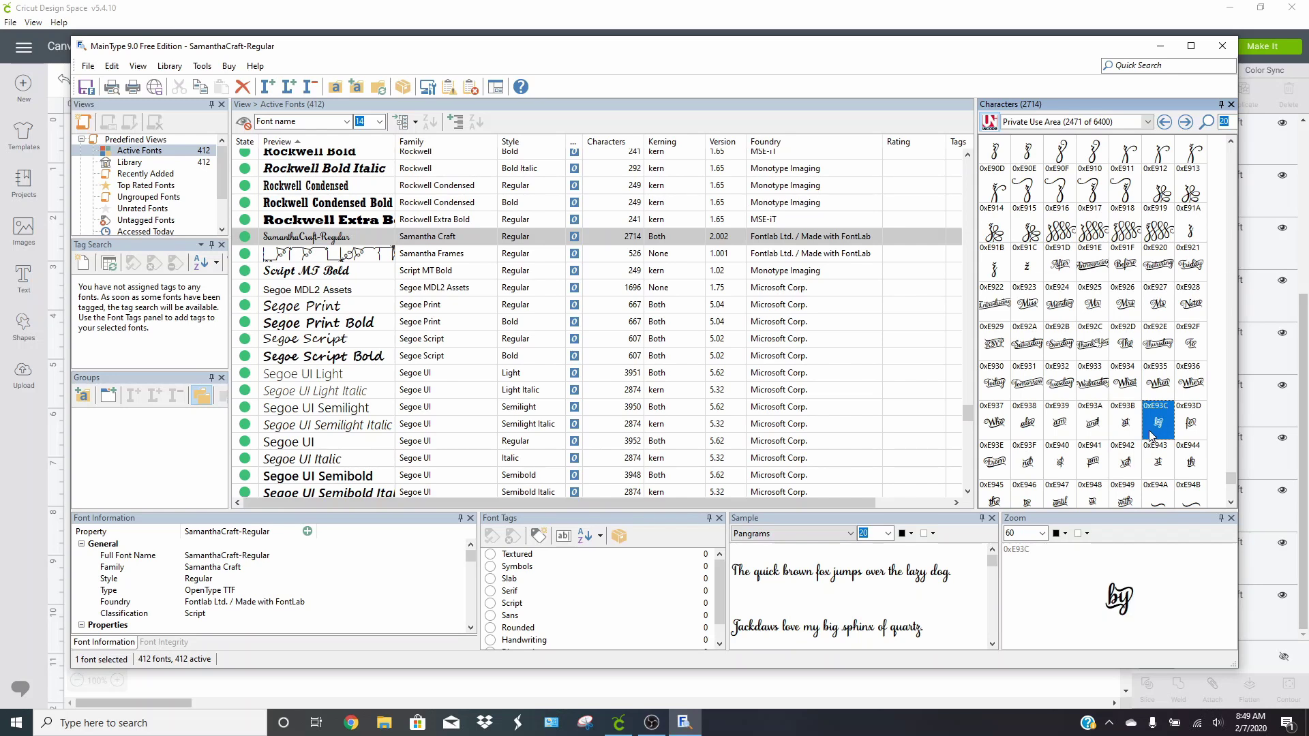
pyautogui.click(1172, 433)
pyautogui.click(1037, 466)
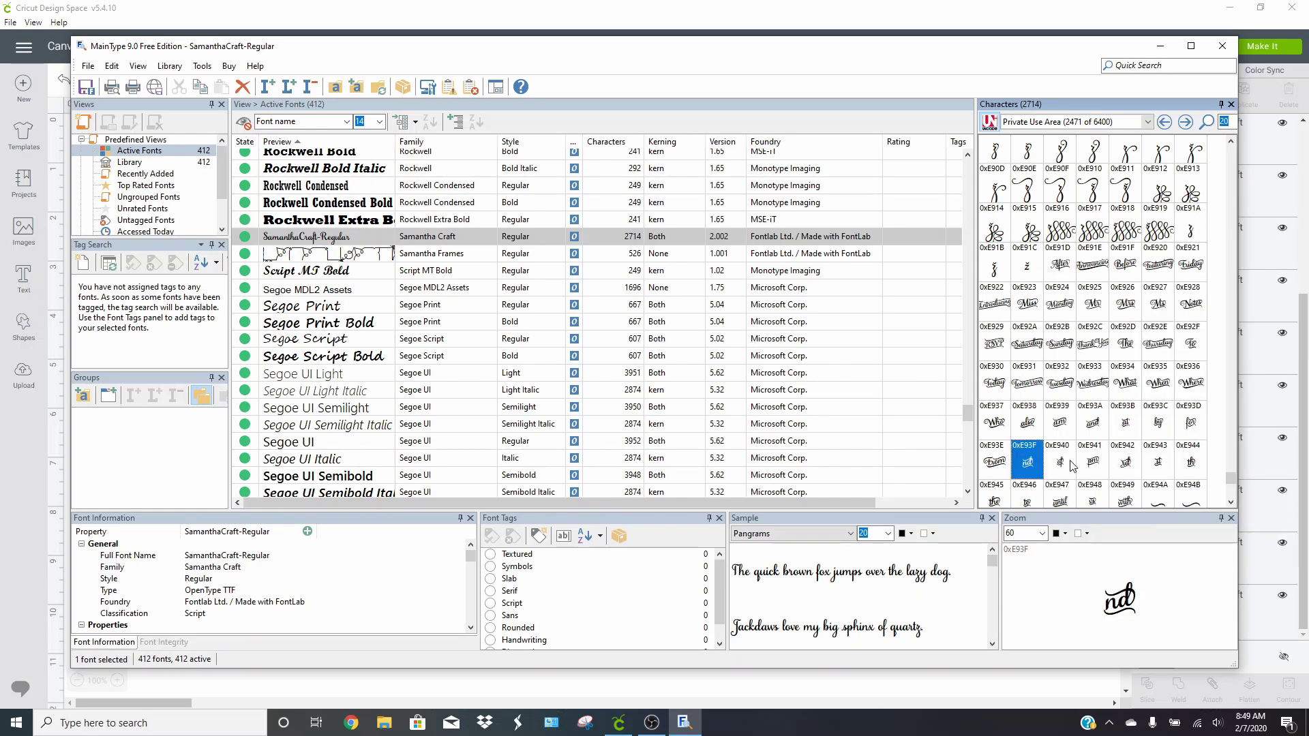
pyautogui.click(1070, 466)
pyautogui.click(1128, 465)
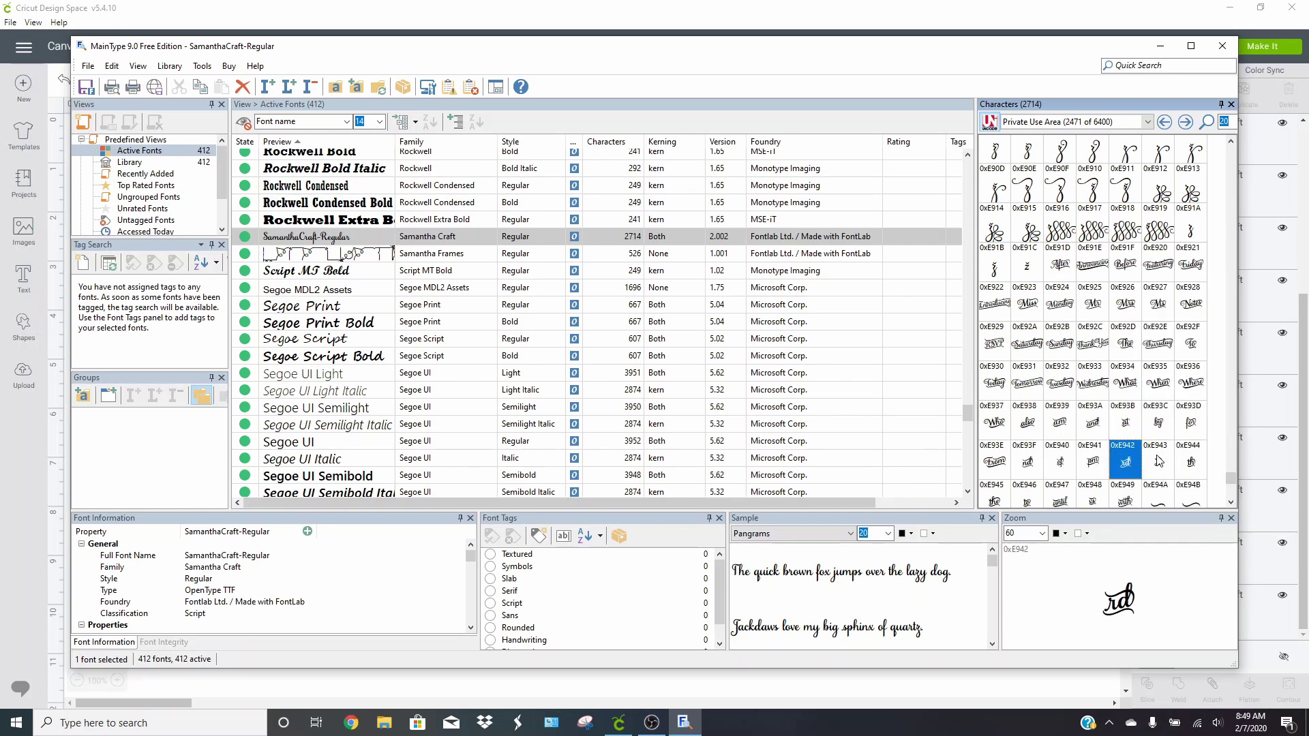
pyautogui.click(1159, 464)
pyautogui.click(1197, 465)
pyautogui.scroll(-1, 1152, 463)
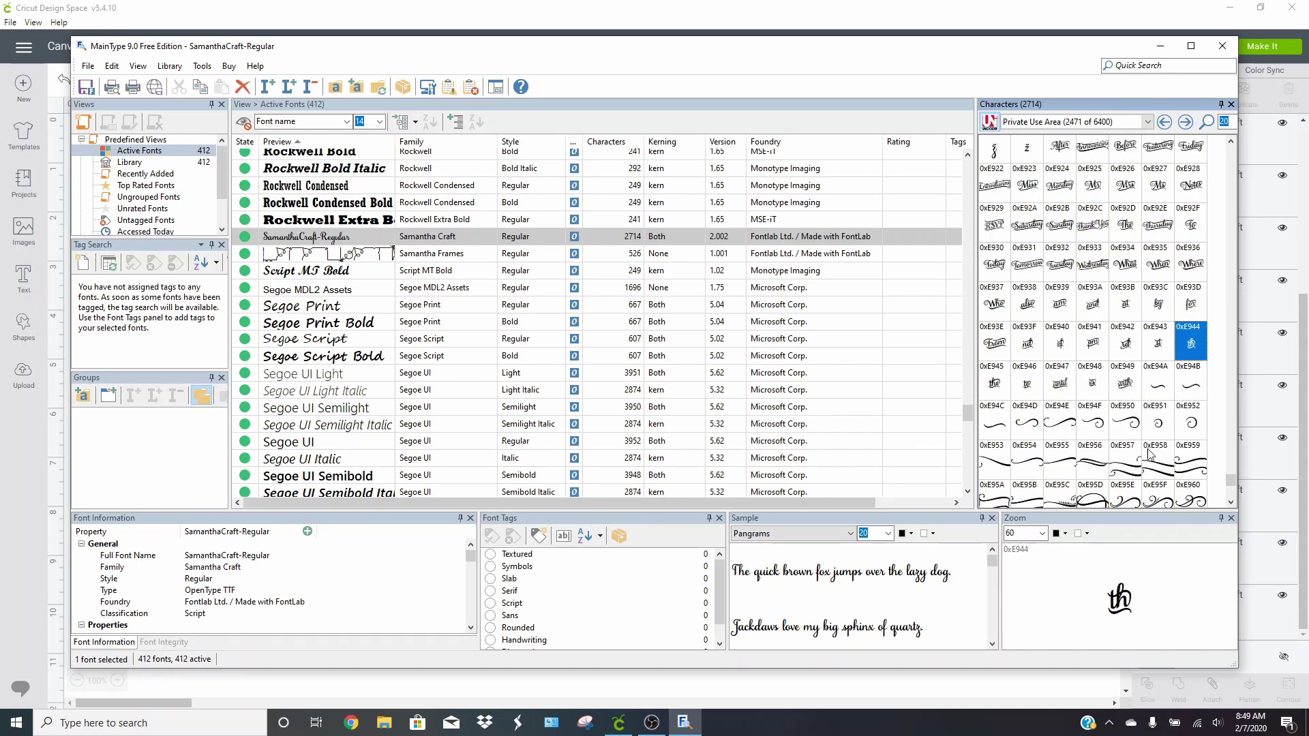
pyautogui.click(1112, 379)
pyautogui.click(1062, 386)
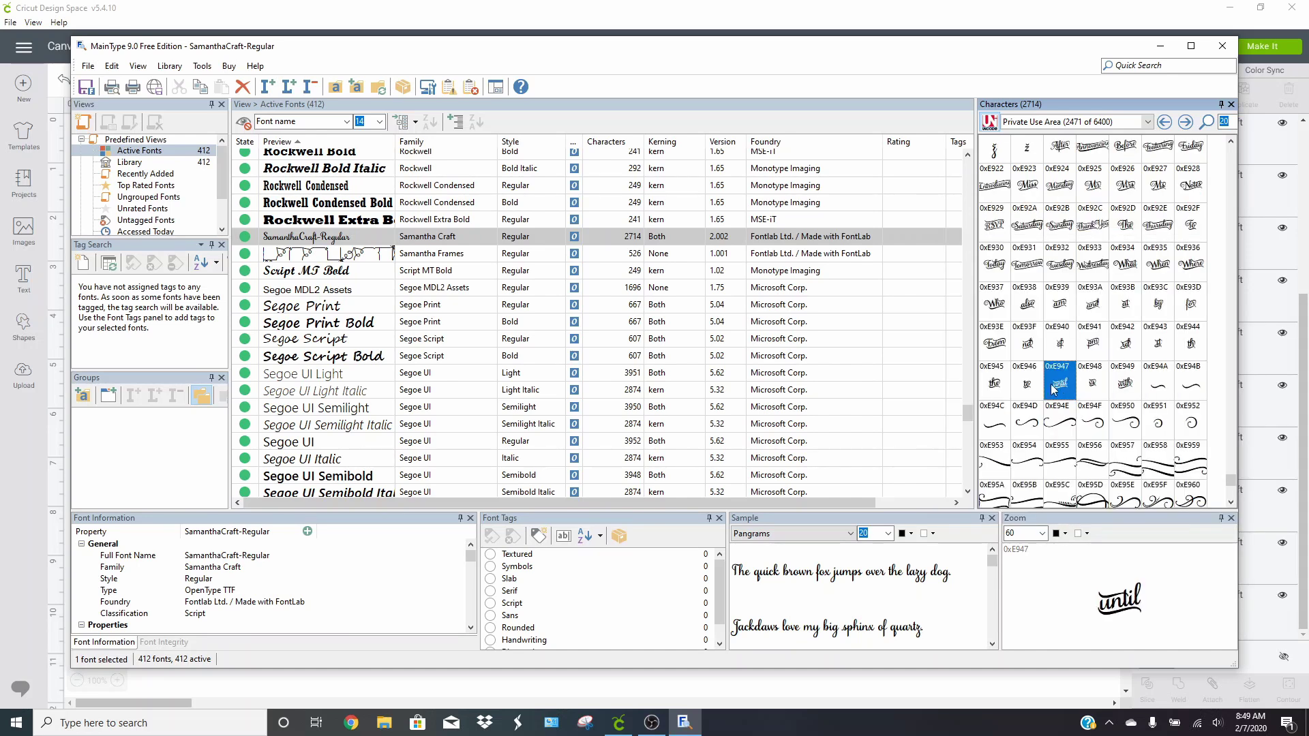
# Preview the decorative "to" glyph 0xE946 and copy it to the clipboard
pyautogui.click(1017, 385)
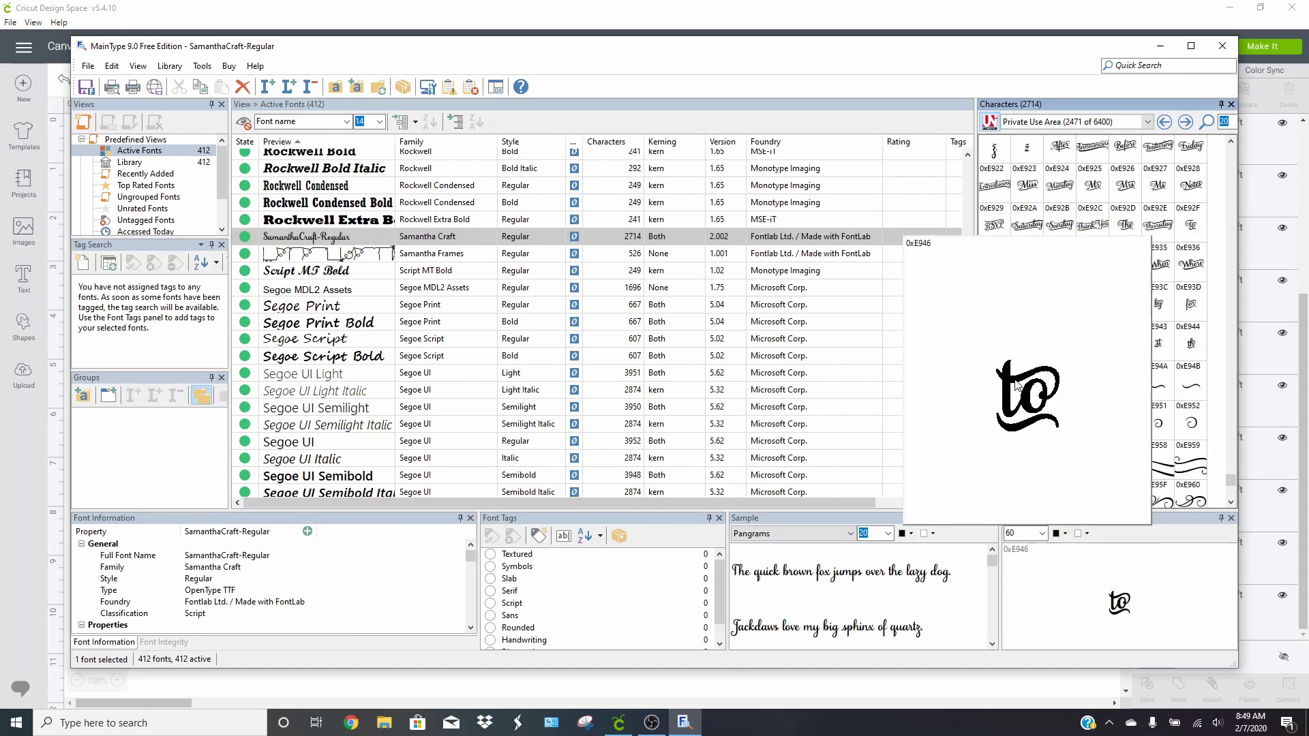
pyautogui.click(1125, 601)
pyautogui.rightClick(1029, 383)
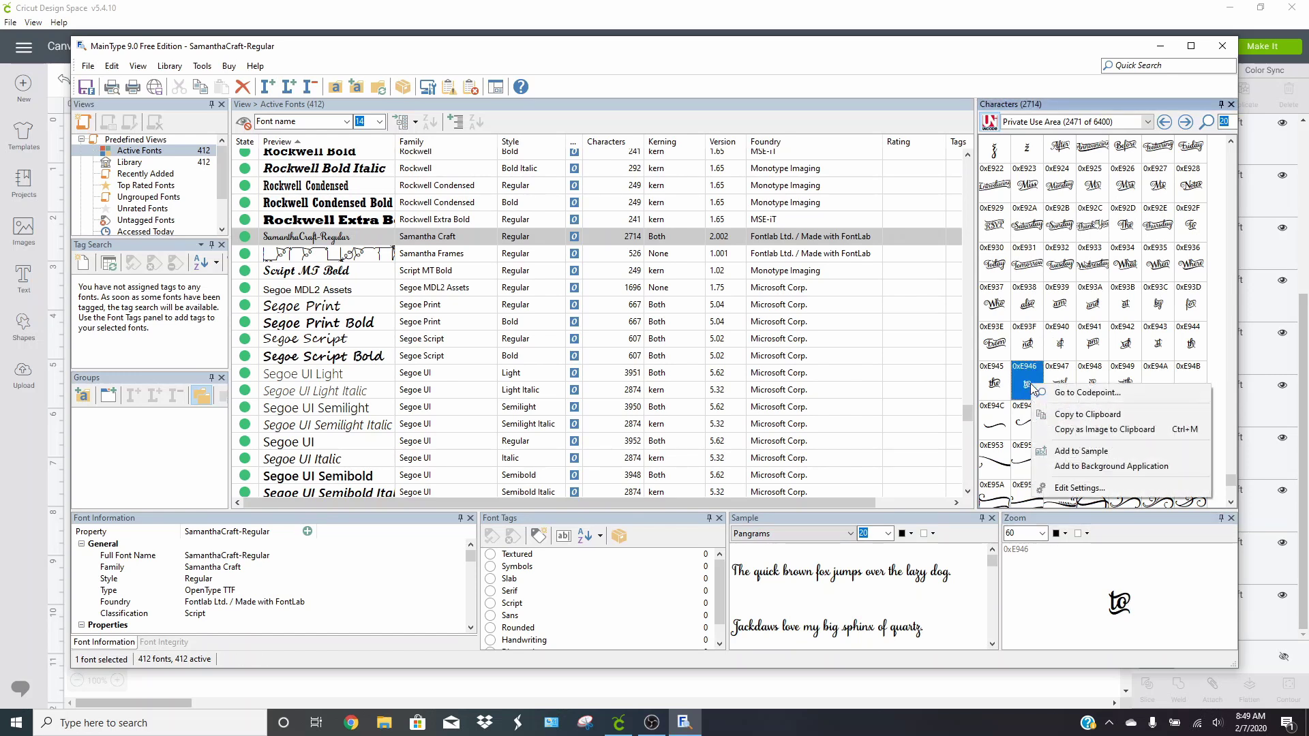
pyautogui.click(1057, 413)
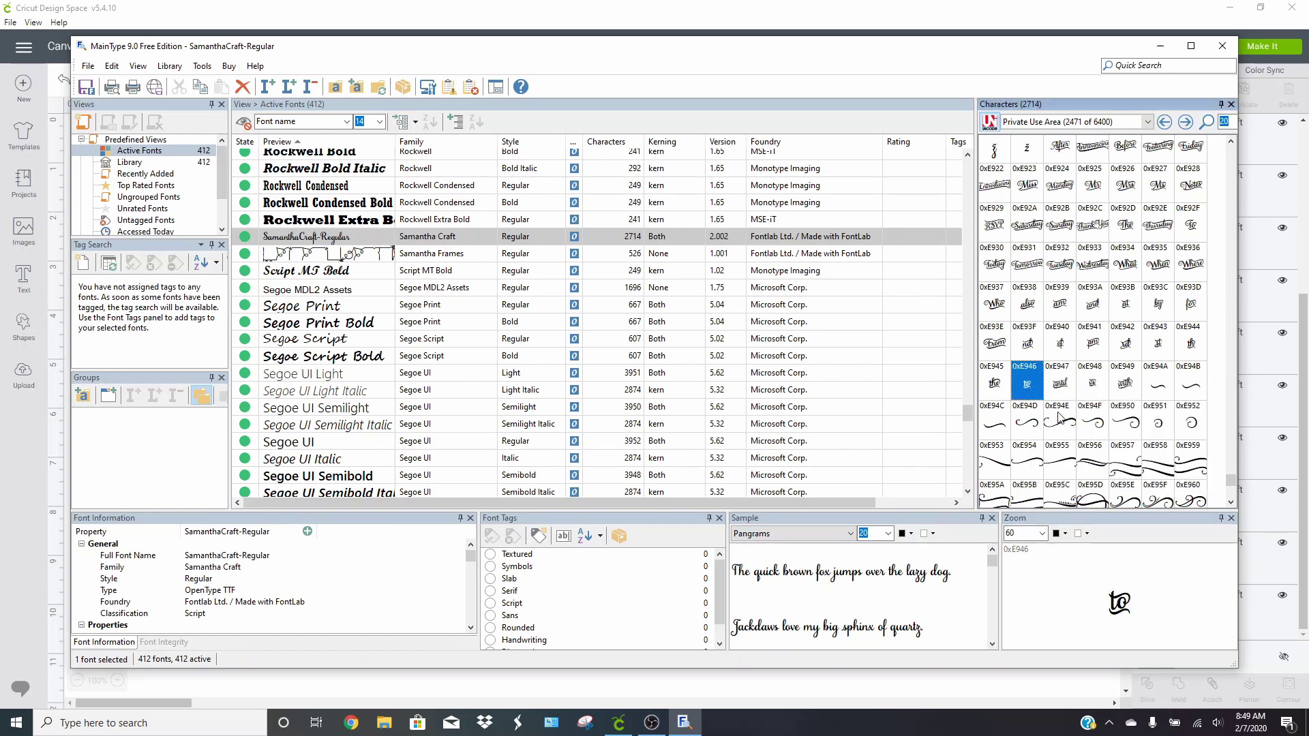
# Switch to Cricut Design Space and replace the separate t and o of "to" with the copied whole-word glyph
pyautogui.click(945, 15)
pyautogui.hotkey('ctrl', 'v')
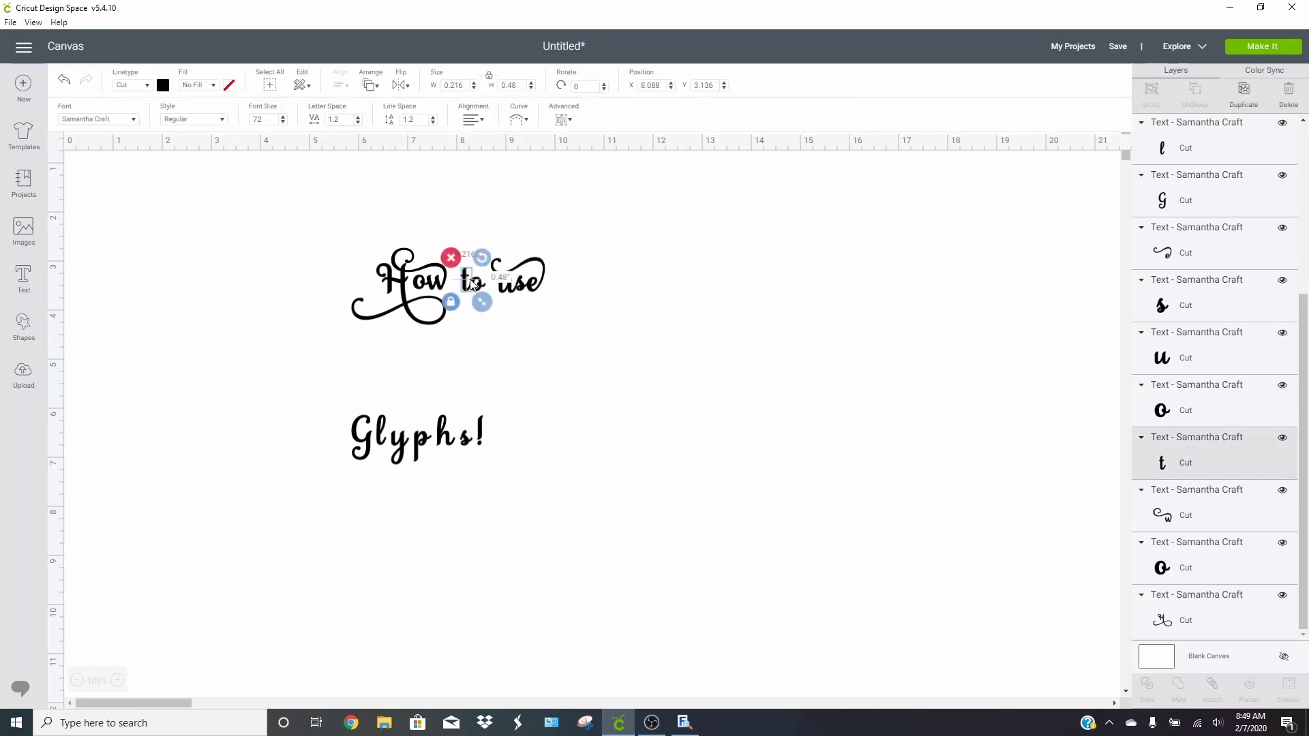
pyautogui.click(452, 259)
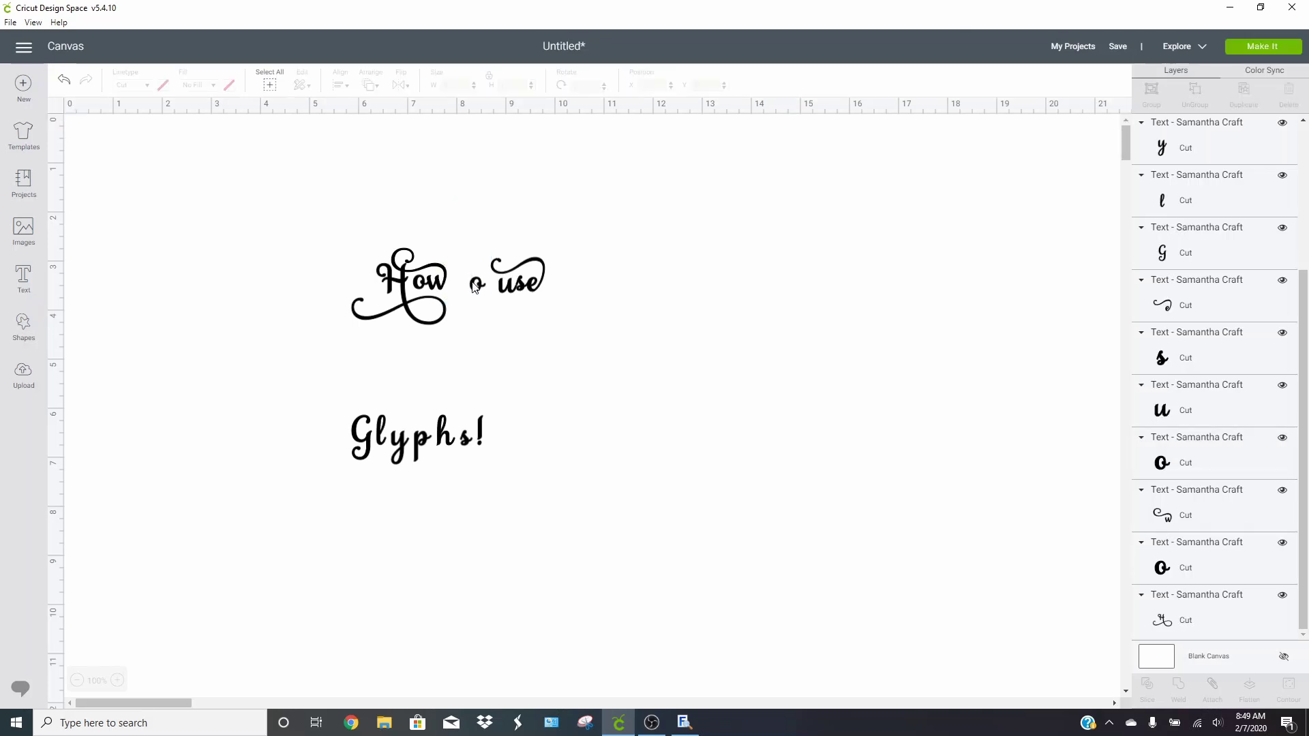
pyautogui.doubleClick(475, 287)
pyautogui.press('BackSpace')
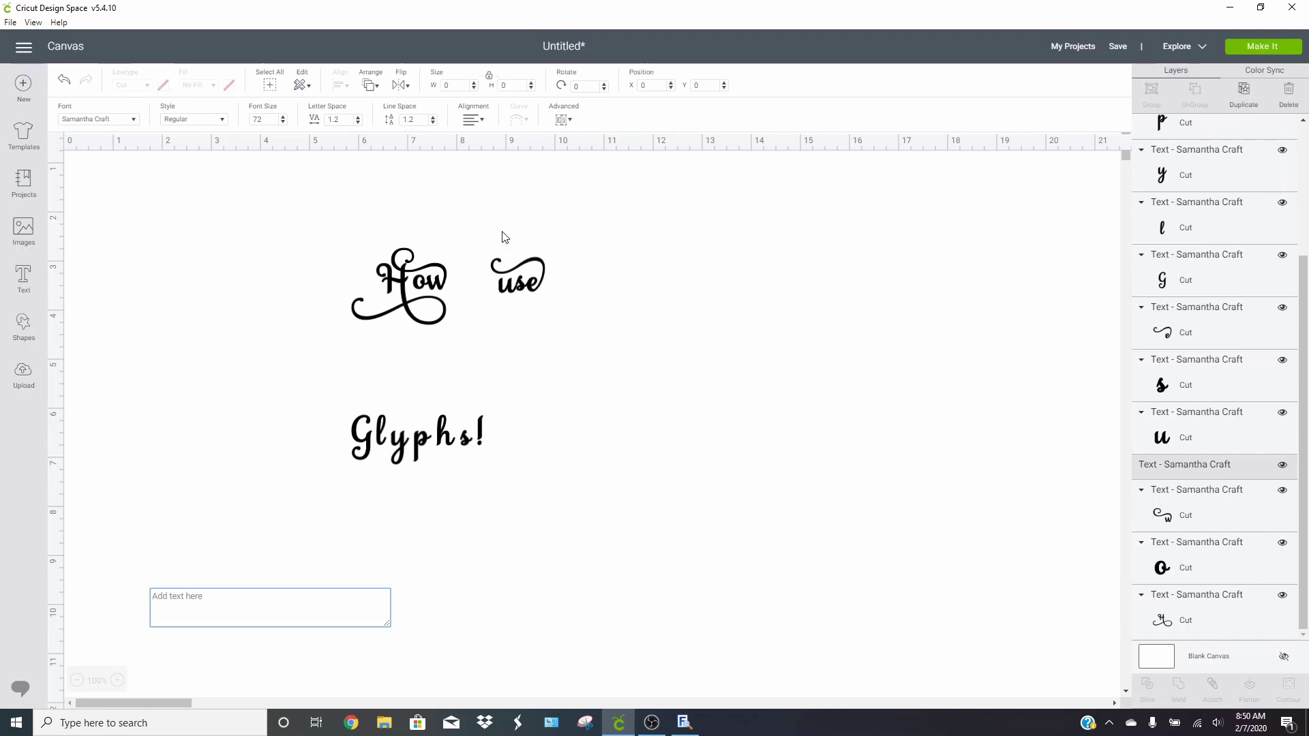
pyautogui.hotkey('ctrl', 'v')
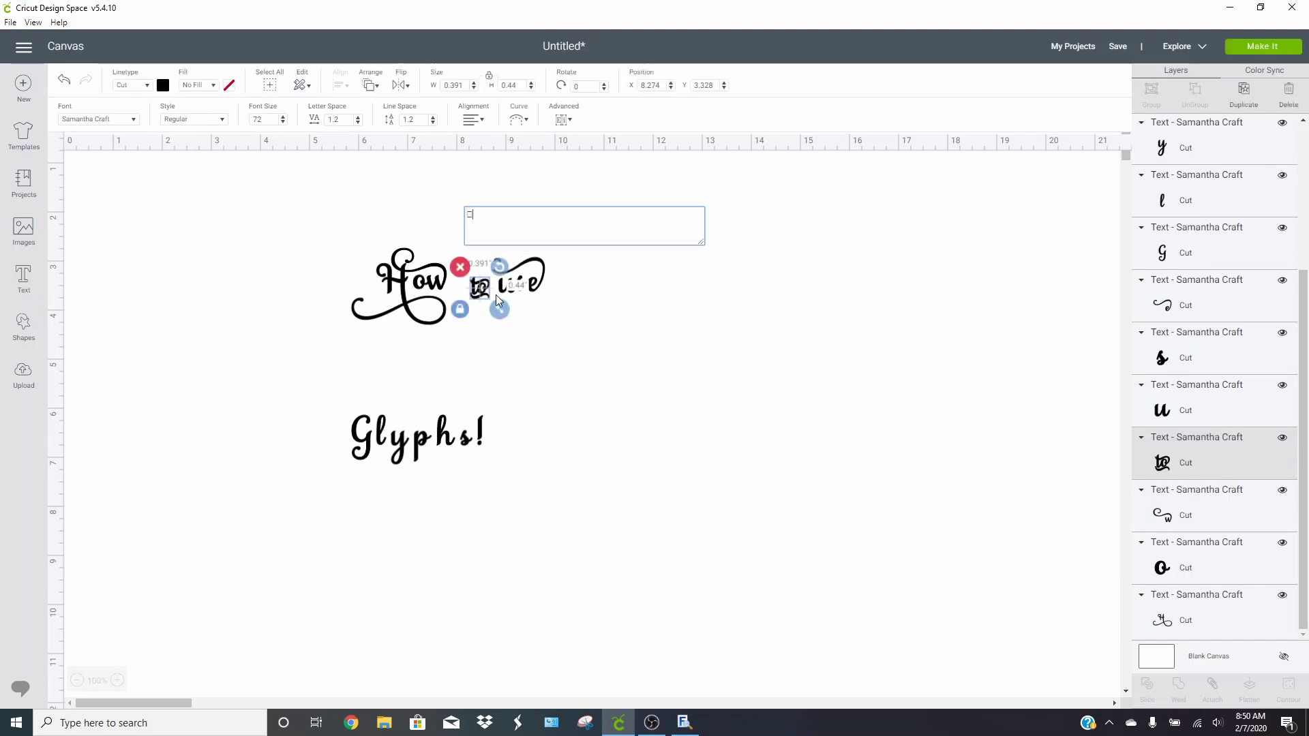
# Enlarge the "to" glyph, place it just after "How", and shift "use" over to make room for it
pyautogui.moveTo(498, 300); pyautogui.dragTo(472, 283)
pyautogui.moveTo(574, 314); pyautogui.dragTo(473, 286)
pyautogui.click(566, 418)
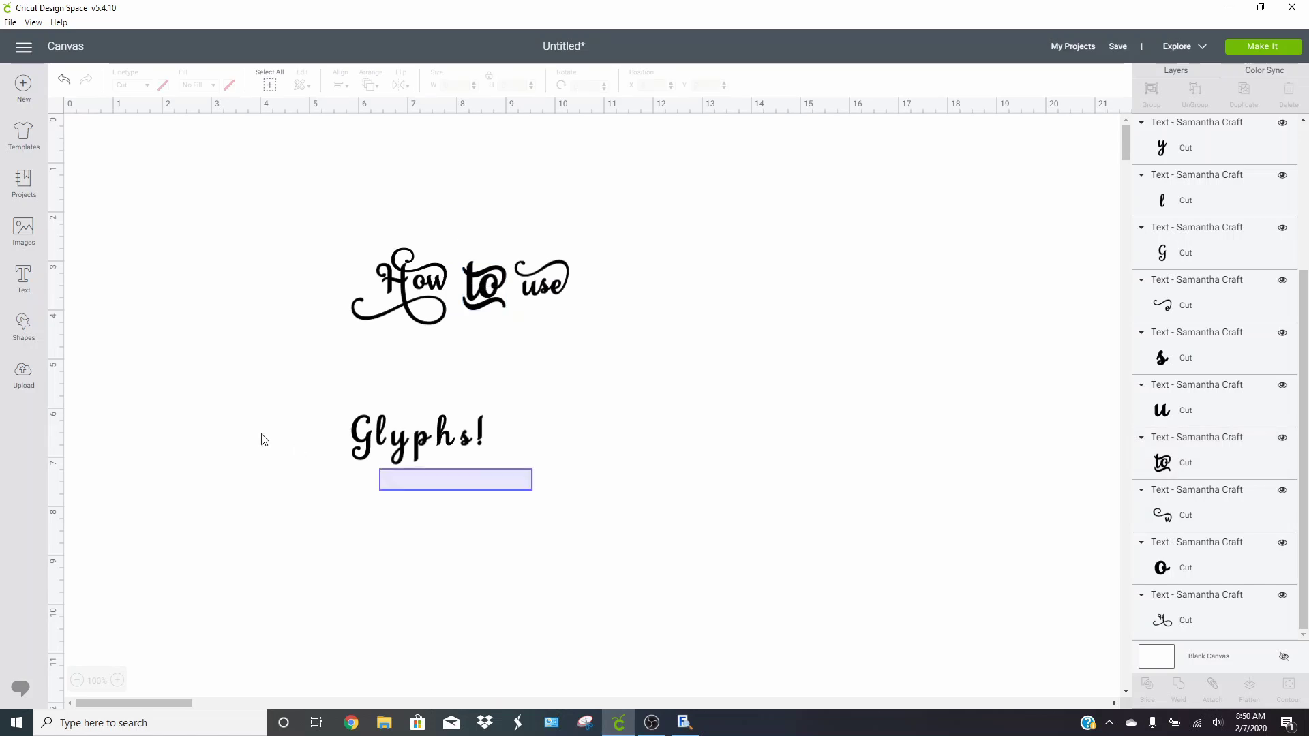
# Select all letters of "Glyphs!" and move them up so the word sits centred just below "How to use"
pyautogui.moveTo(265, 439); pyautogui.dragTo(320, 402)
pyautogui.moveTo(399, 446); pyautogui.dragTo(462, 369)
pyautogui.click(606, 342)
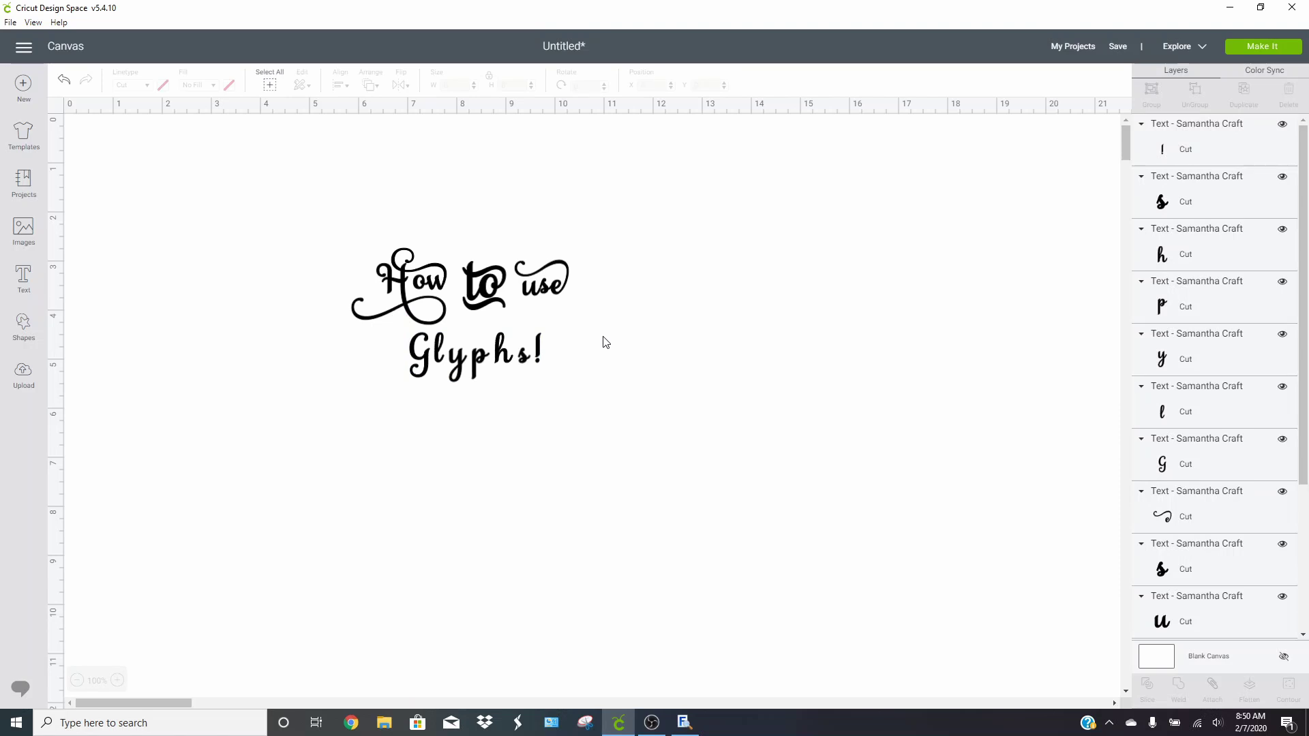
# Switch to MainType, find the Moon Flower Bold font and examine its character set for special glyphs
pyautogui.click(685, 651)
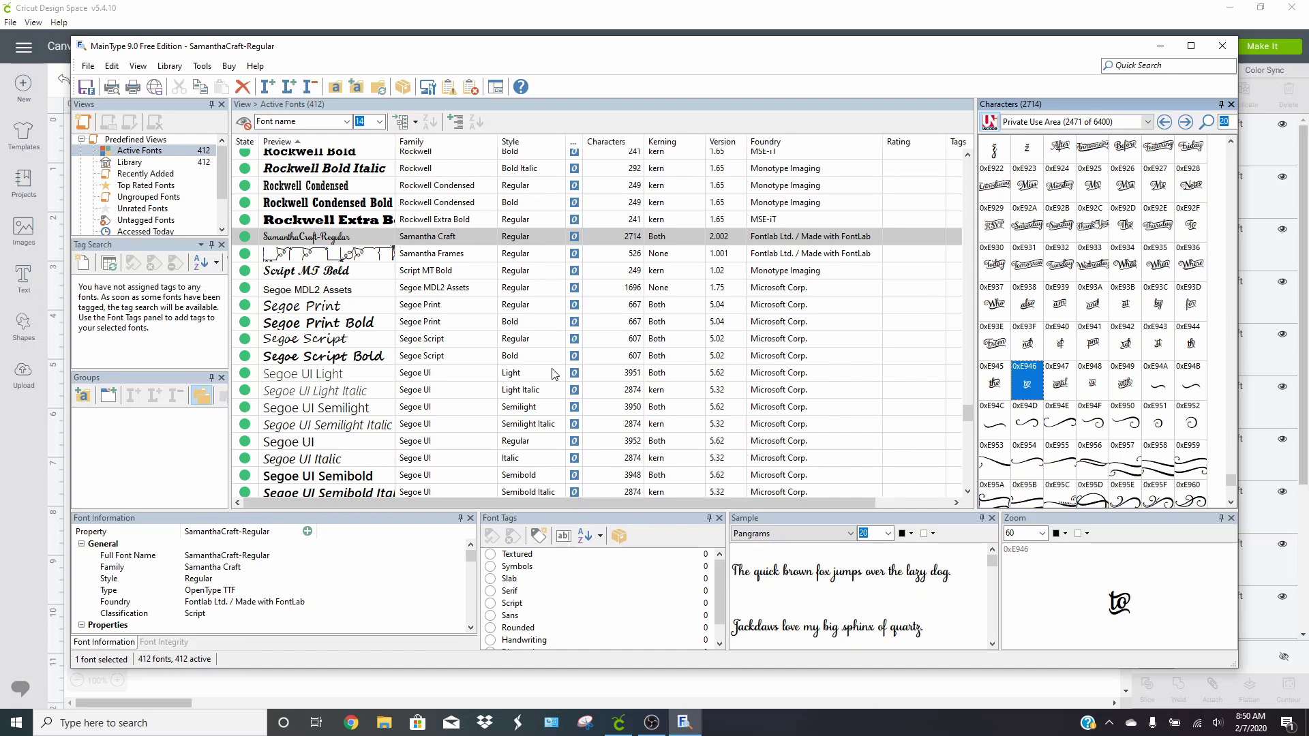
pyautogui.scroll(6, 379, 244)
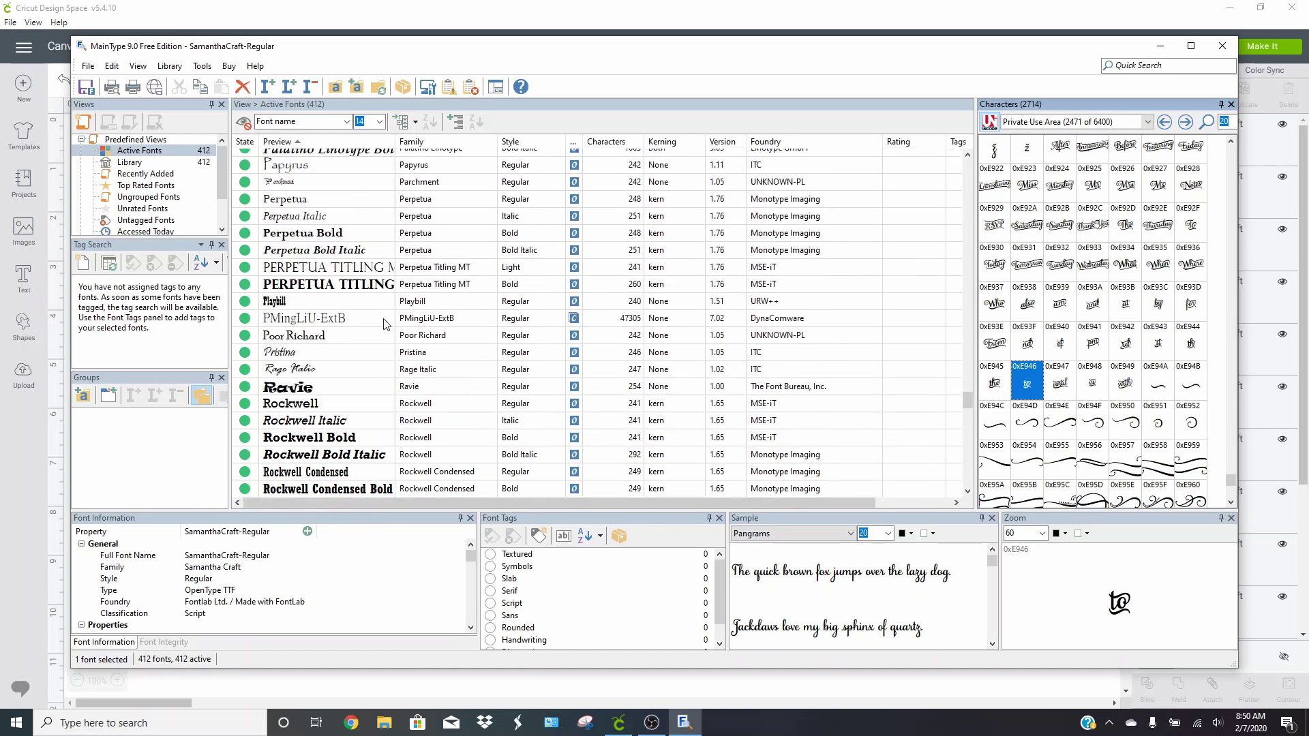
pyautogui.scroll(4, 384, 348)
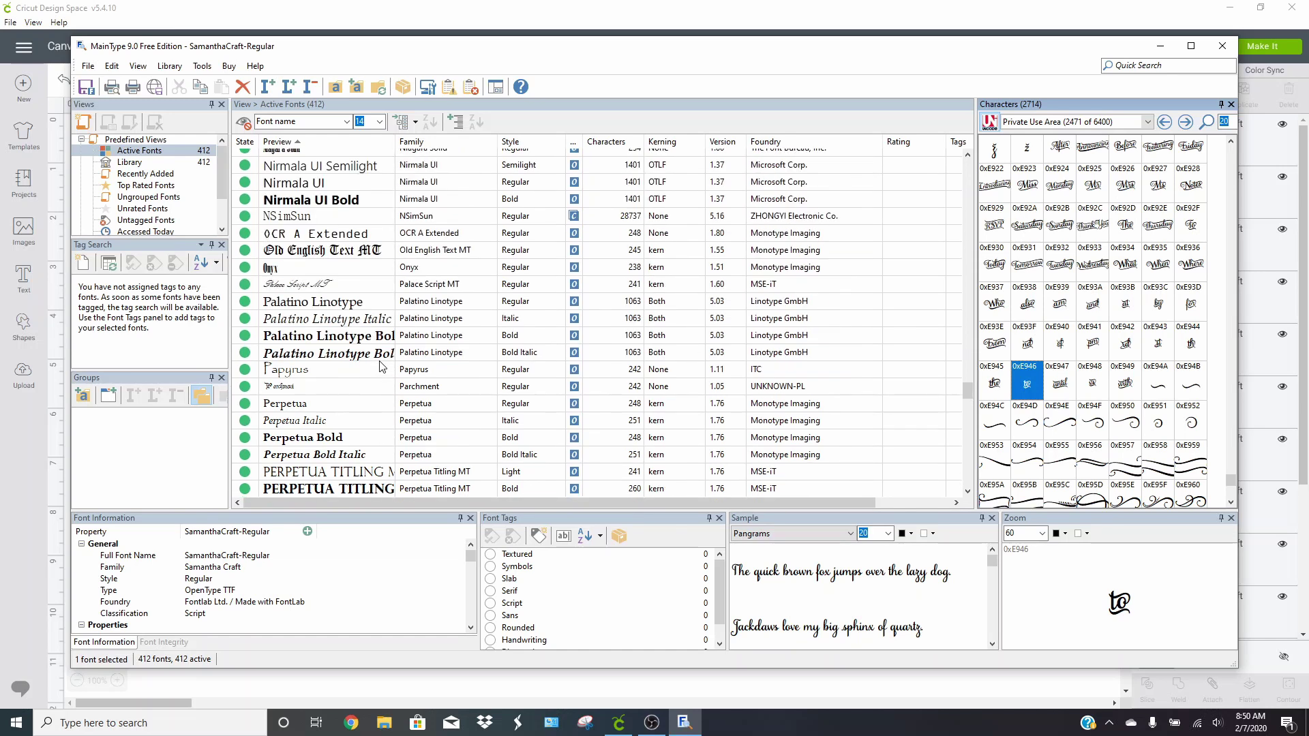
pyautogui.scroll(4, 380, 366)
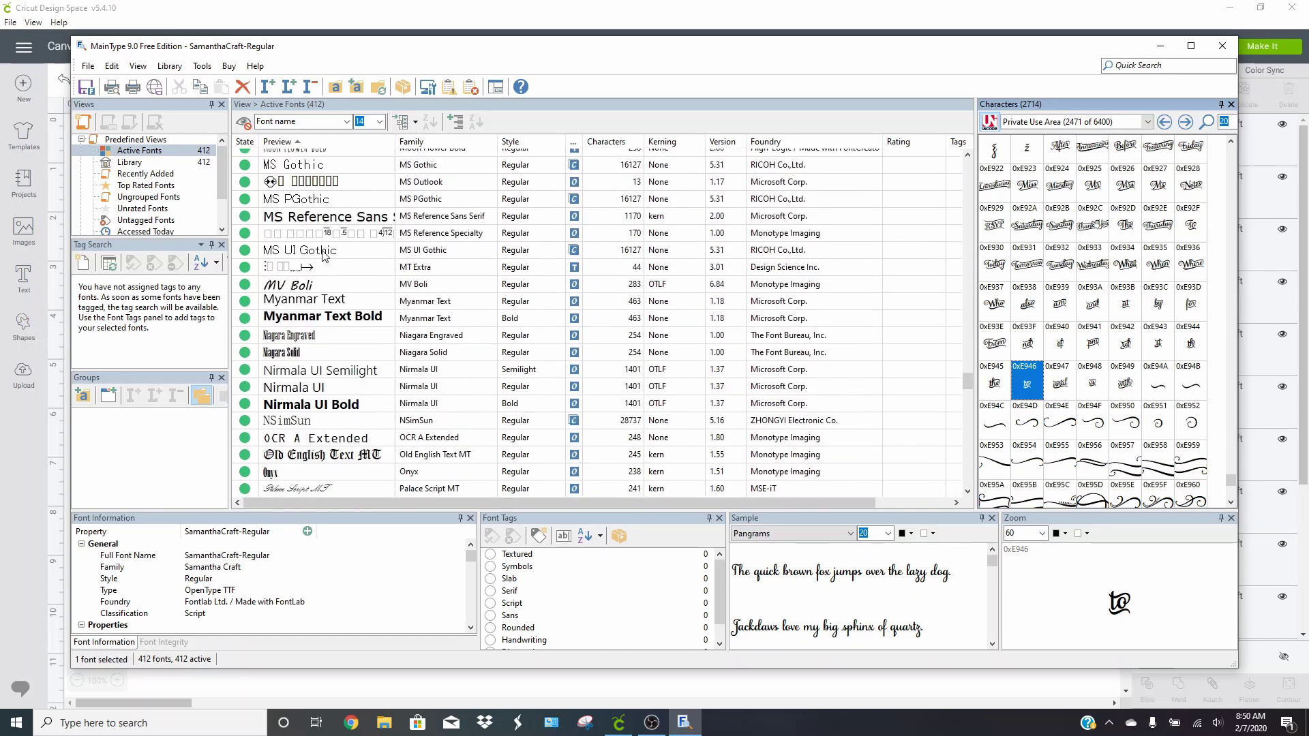
pyautogui.scroll(2, 323, 255)
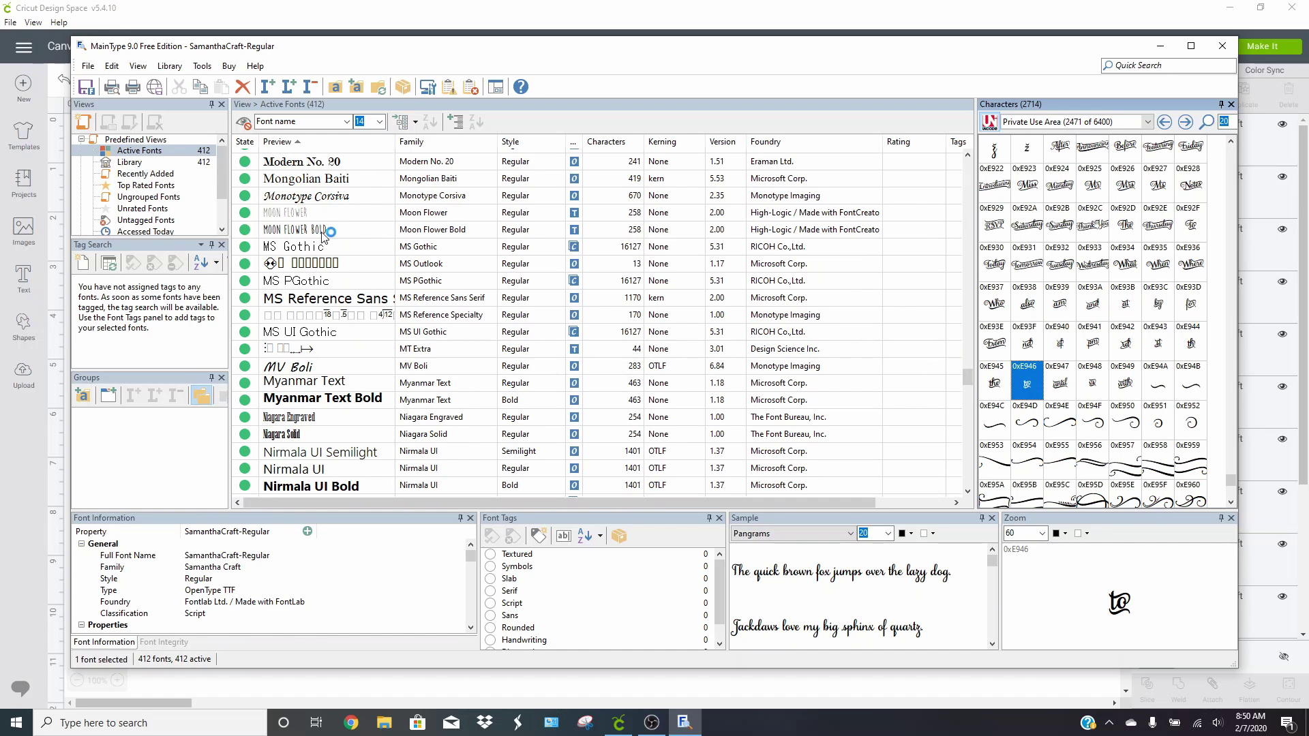
pyautogui.click(324, 232)
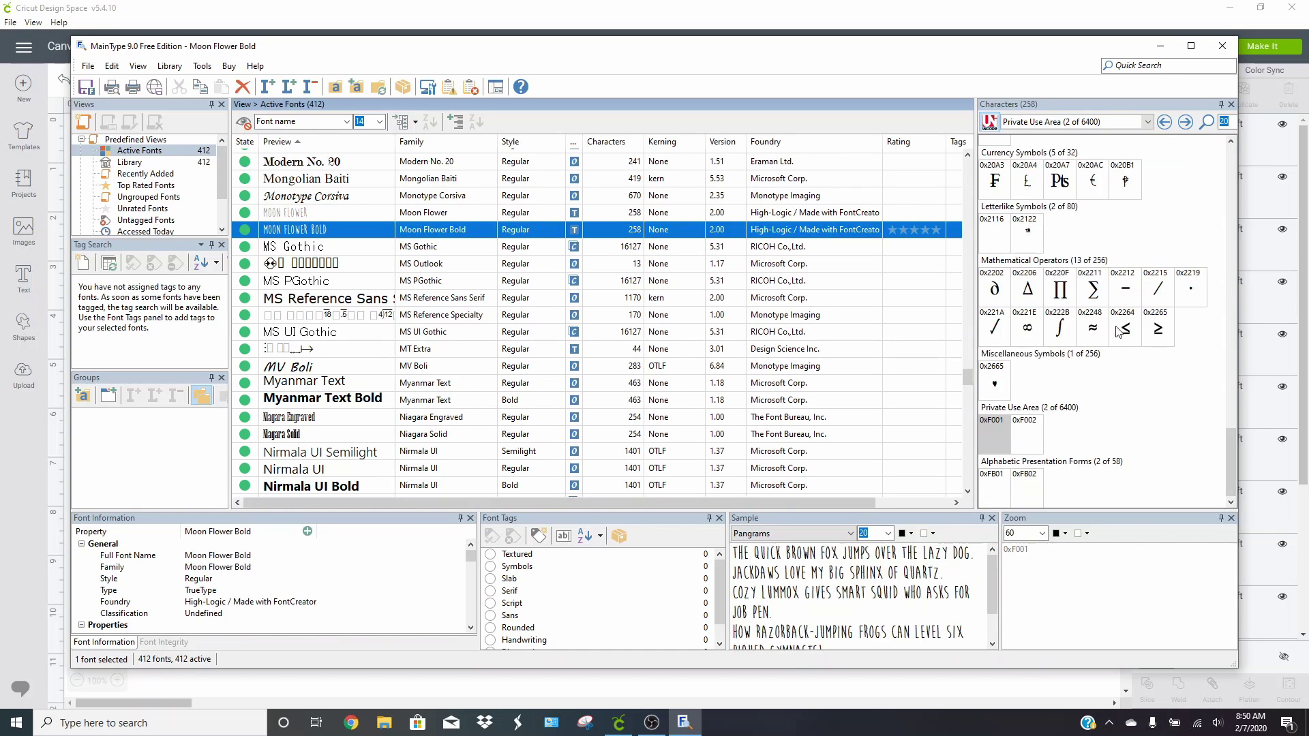
pyautogui.scroll(5, 1148, 375)
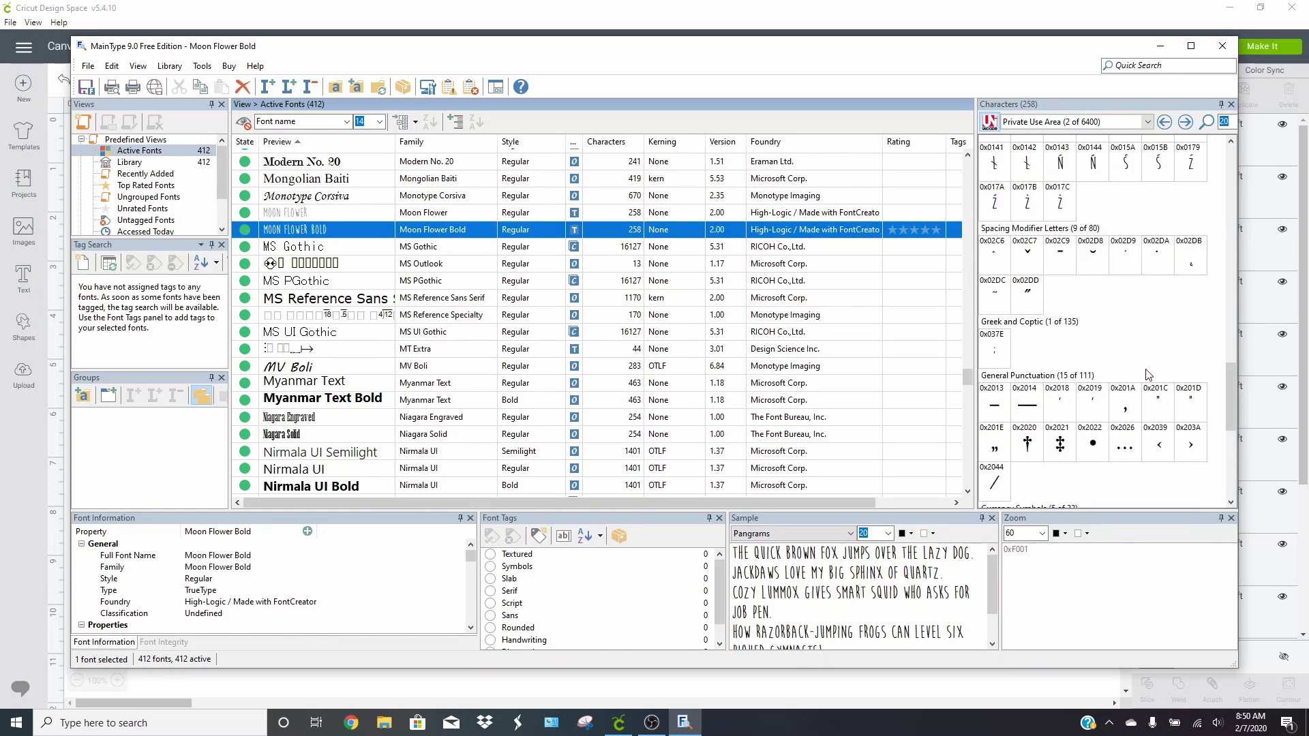
pyautogui.scroll(10, 1149, 376)
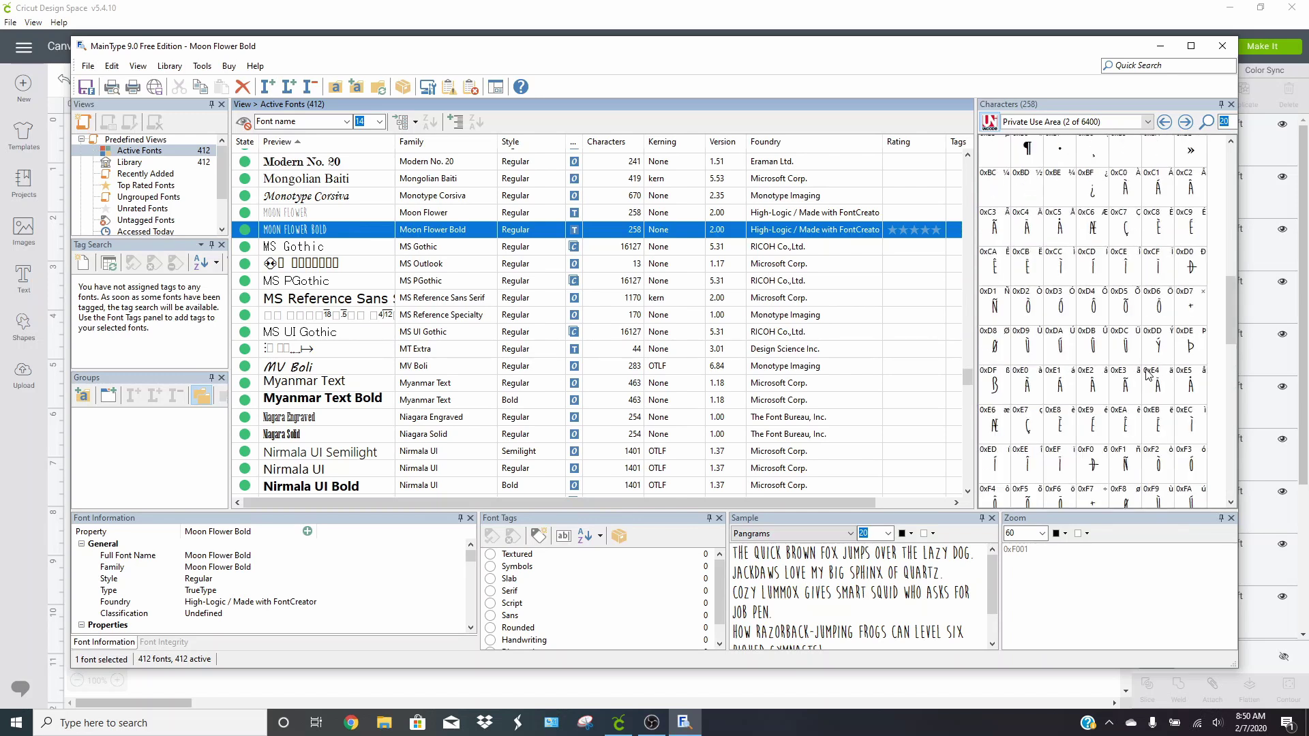
pyautogui.scroll(1, 1148, 376)
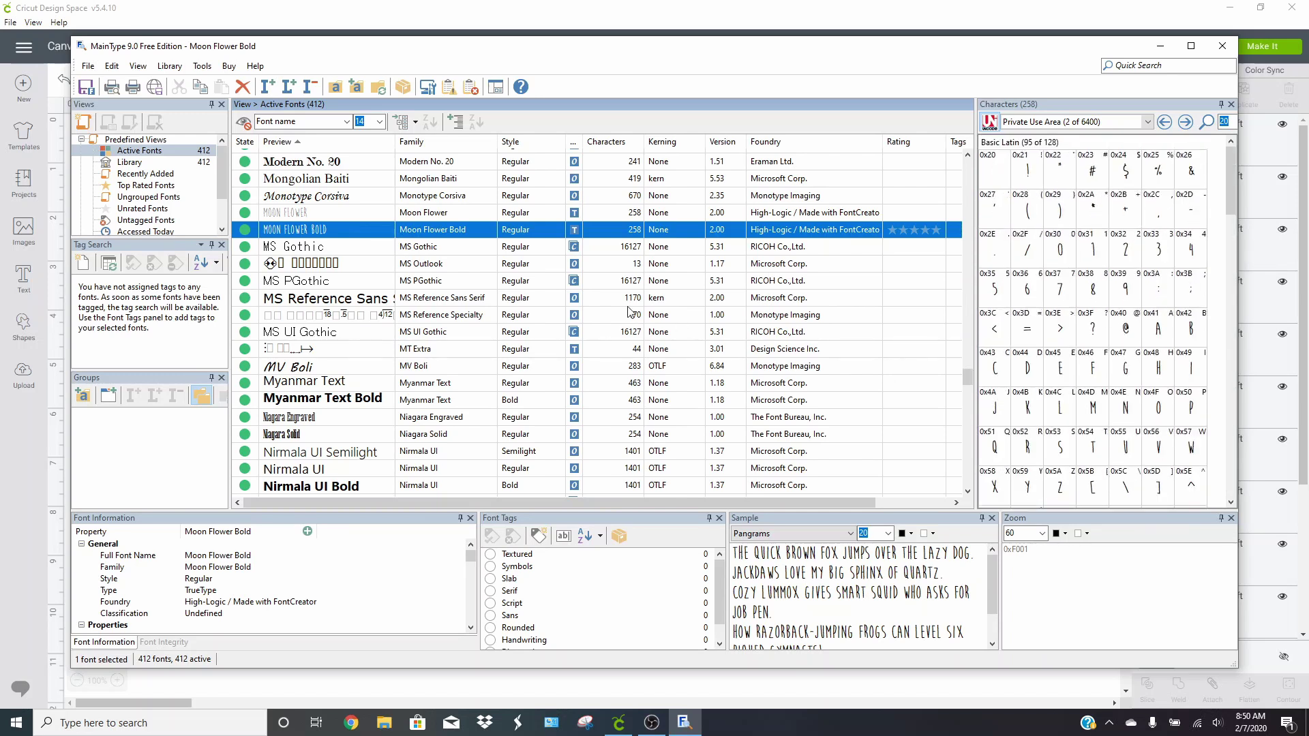
# Find the Magnolia Sky font and examine its character set, including its Private Use Area glyphs
pyautogui.scroll(2, 469, 213)
pyautogui.scroll(8, 469, 213)
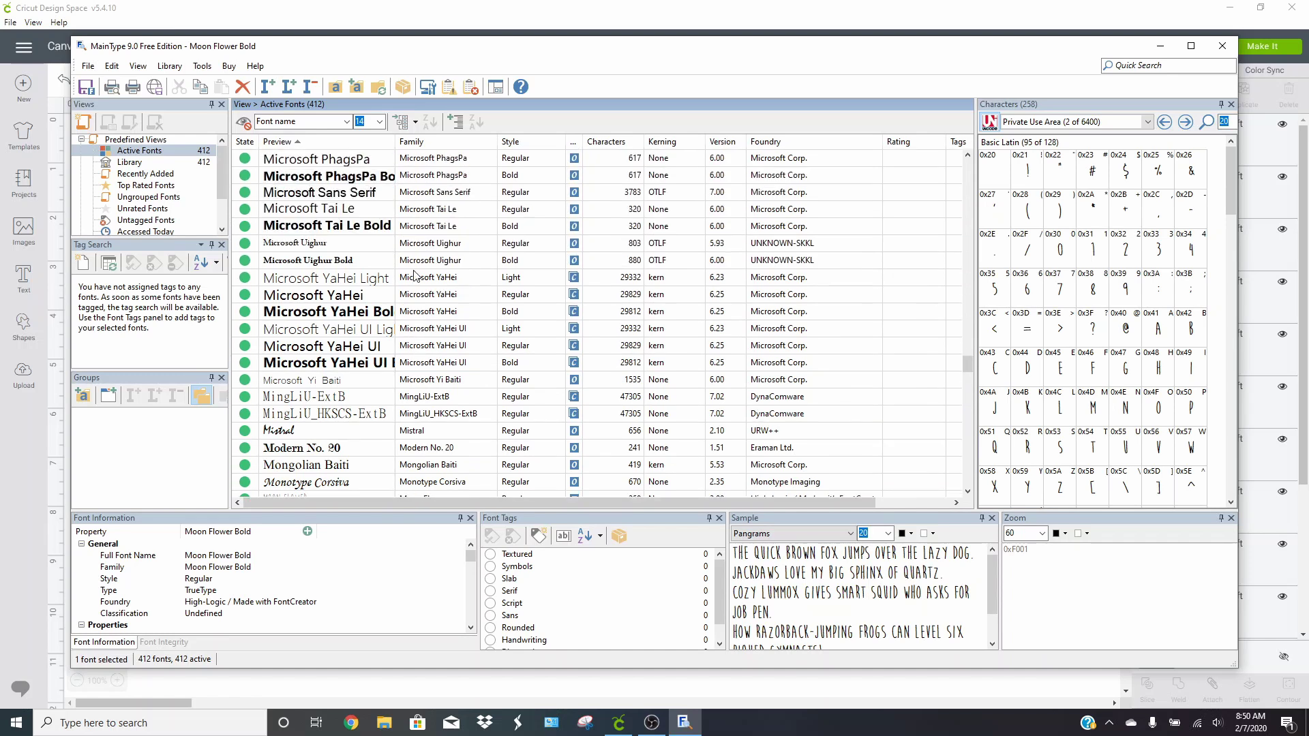
pyautogui.scroll(2, 413, 274)
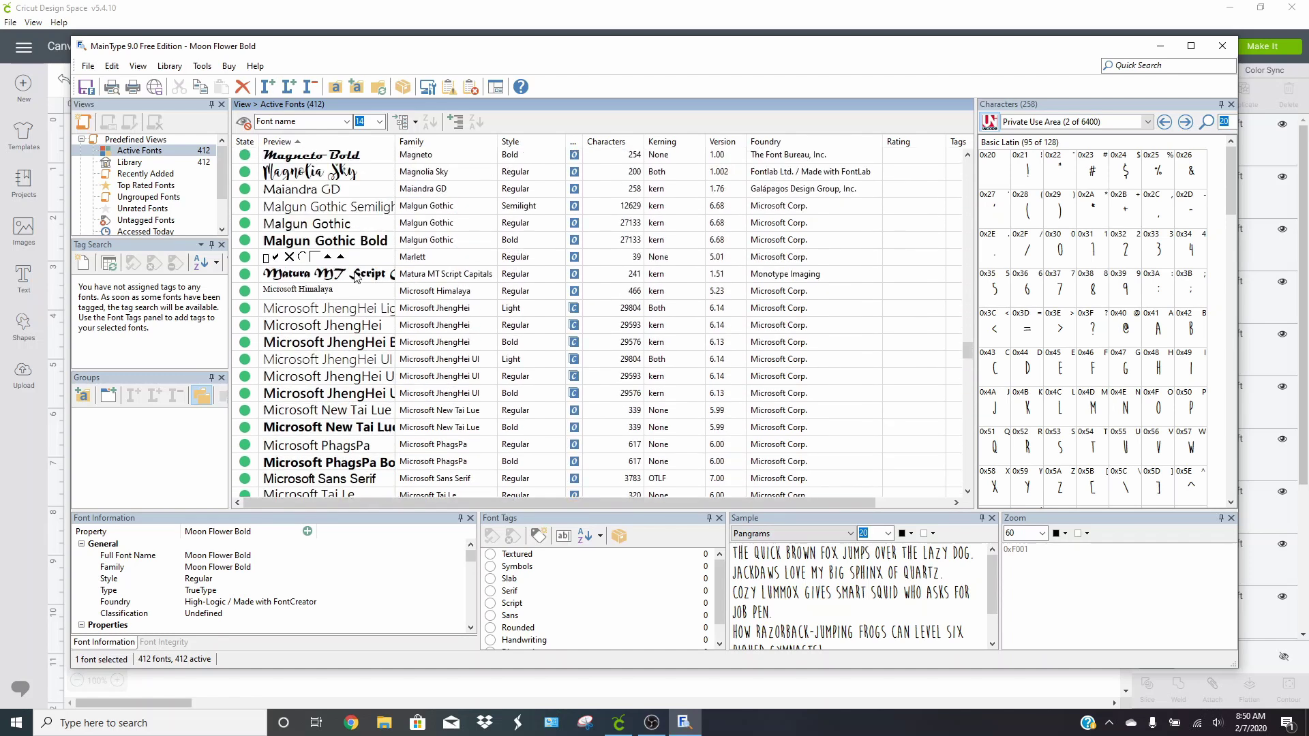
pyautogui.scroll(1, 345, 282)
pyautogui.click(357, 217)
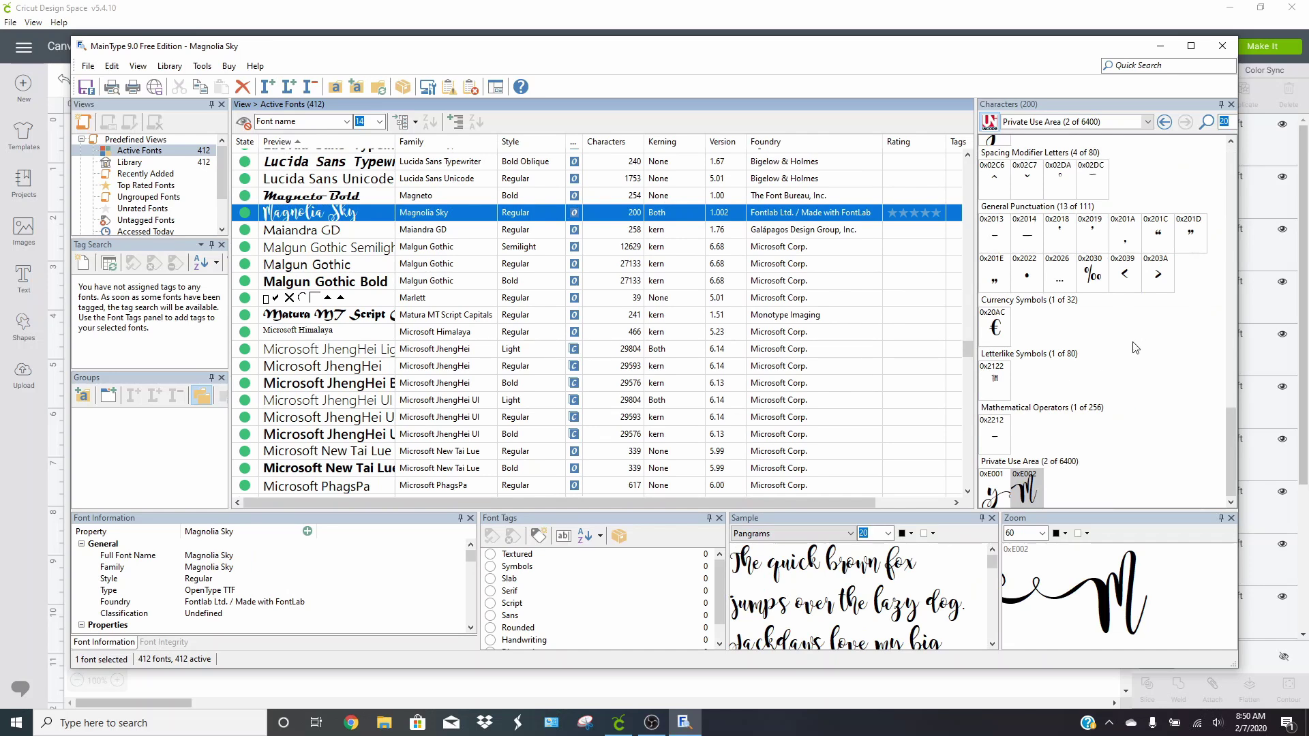
pyautogui.scroll(4, 1145, 410)
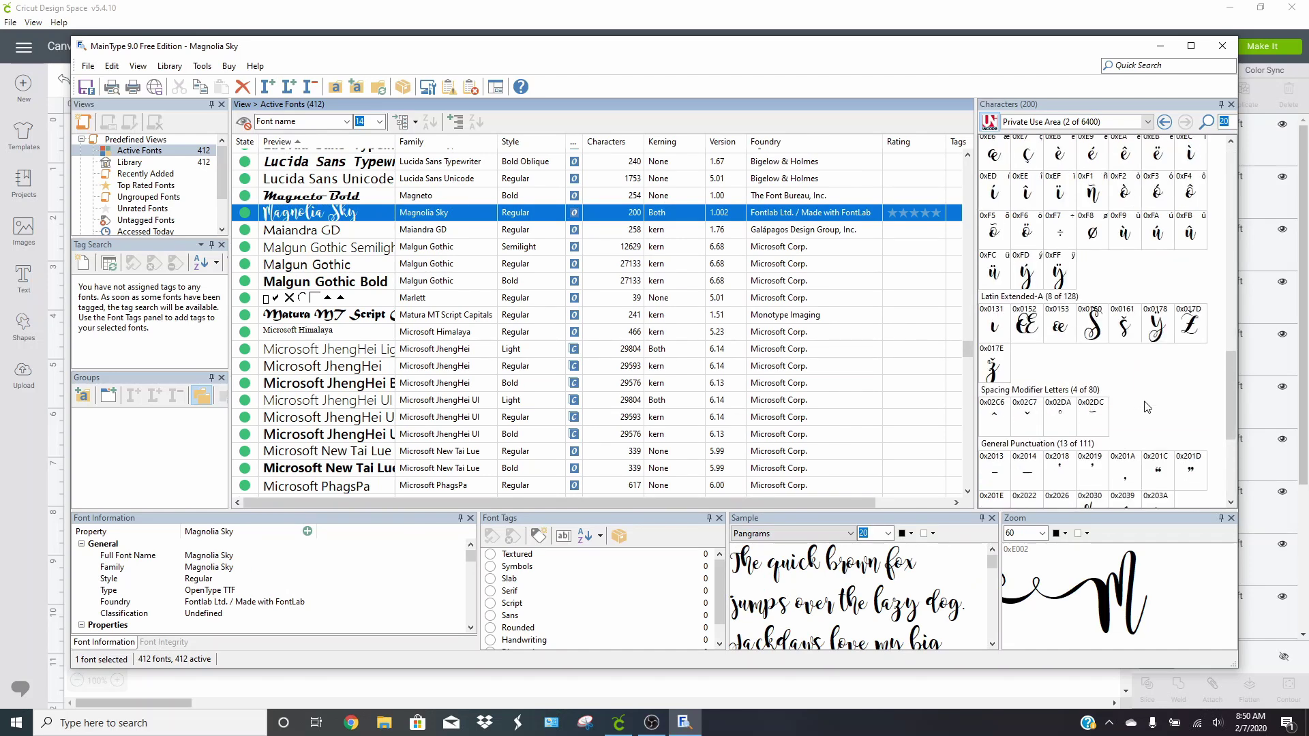
pyautogui.scroll(12, 1146, 407)
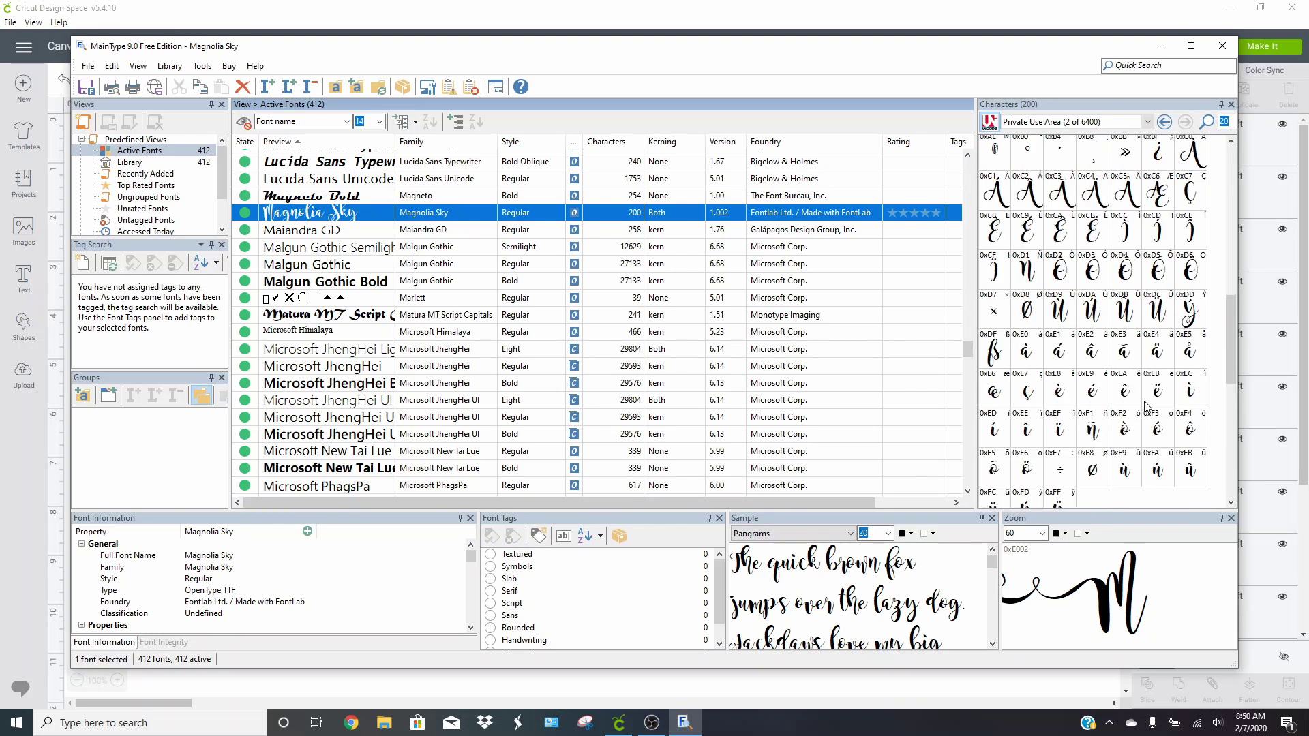
# Find the Loveyou font in the active fonts and show its character set
pyautogui.scroll(3, 1146, 404)
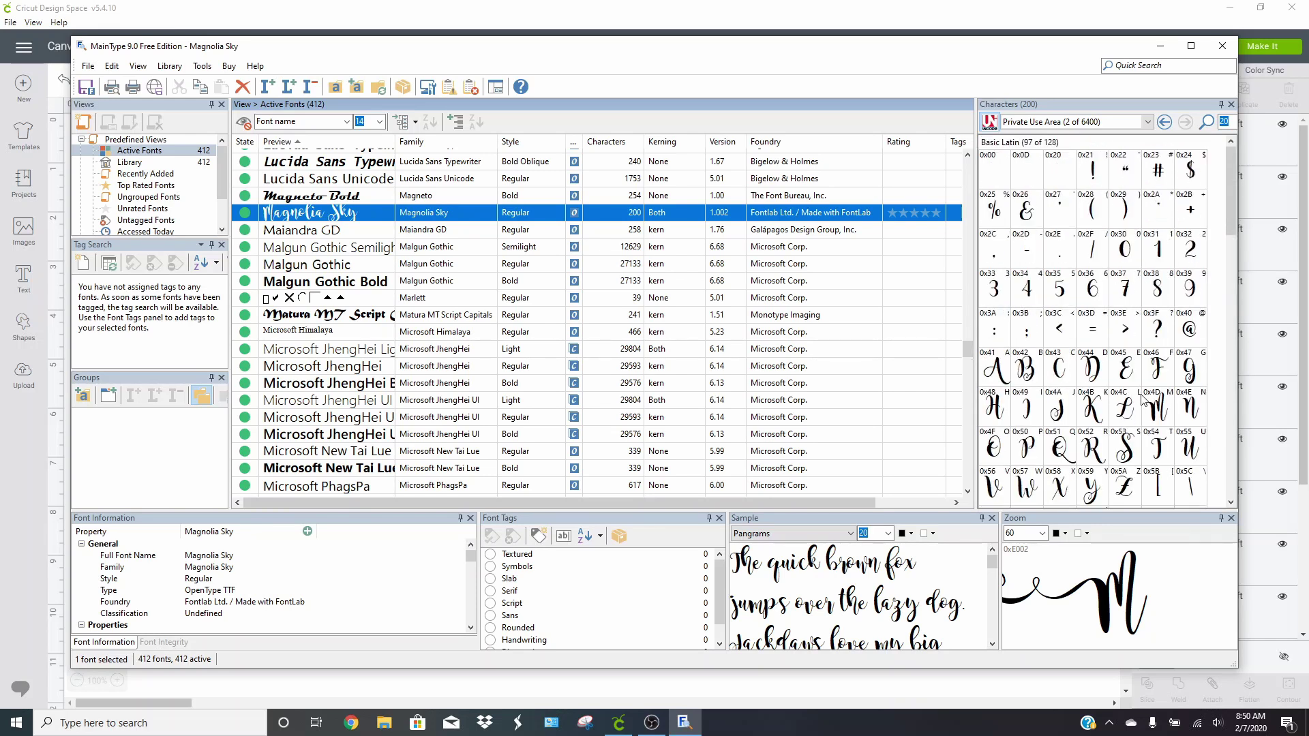
pyautogui.scroll(4, 447, 326)
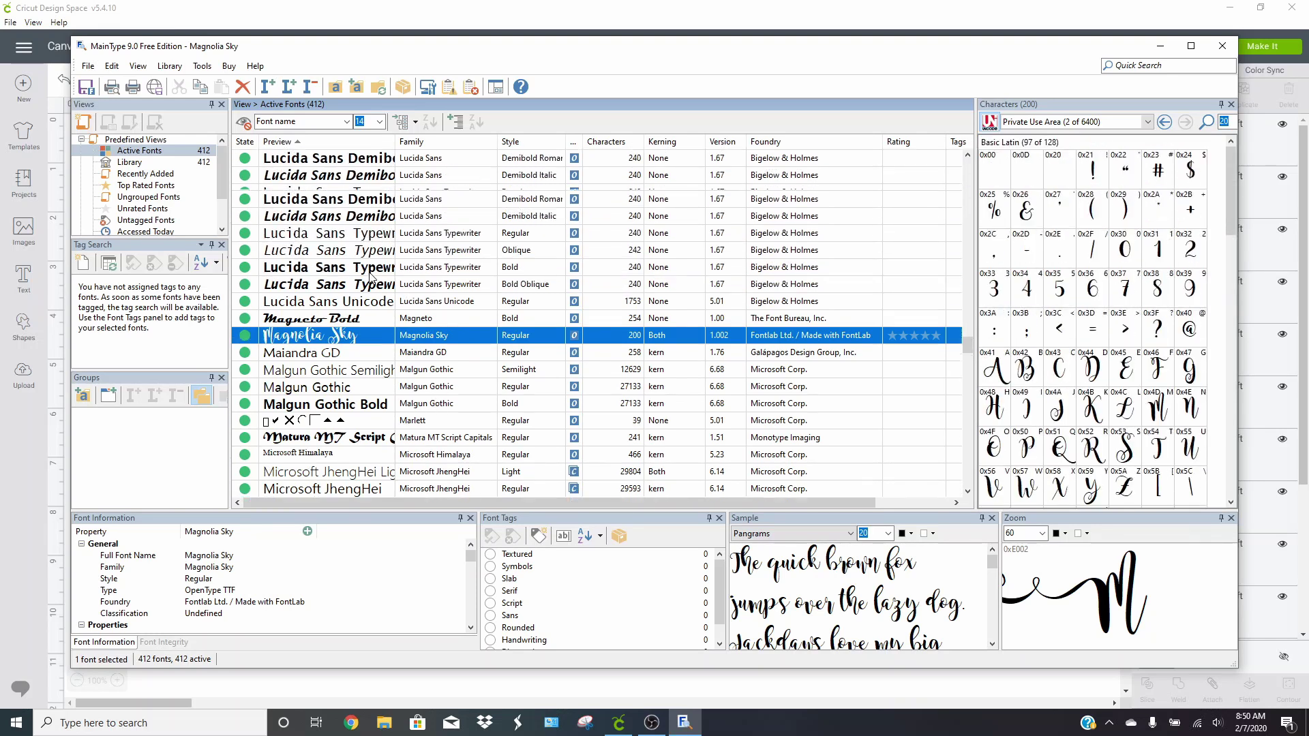
pyautogui.scroll(4, 371, 282)
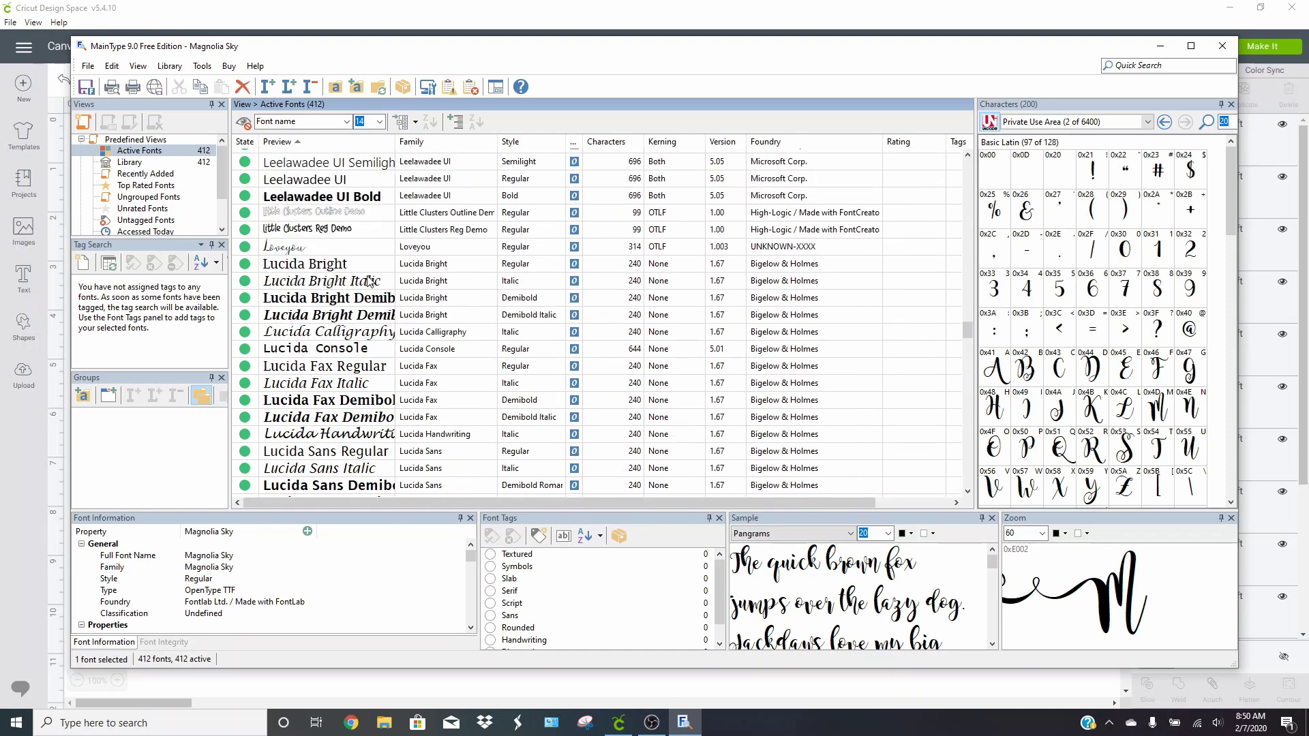
pyautogui.scroll(2, 369, 280)
pyautogui.click(322, 329)
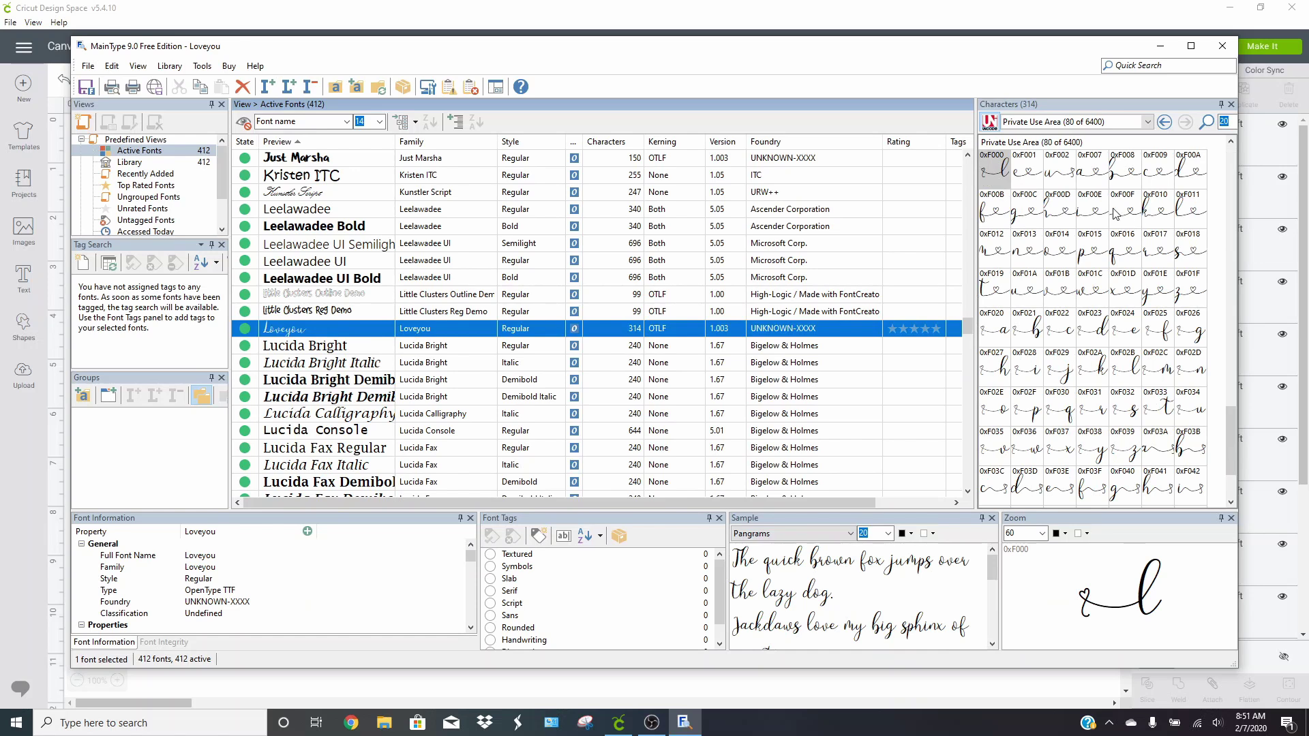
# Preview several heart-tailed letters in Loveyou's Private Use Area, then examine its basic Latin characters
pyautogui.click(1045, 258)
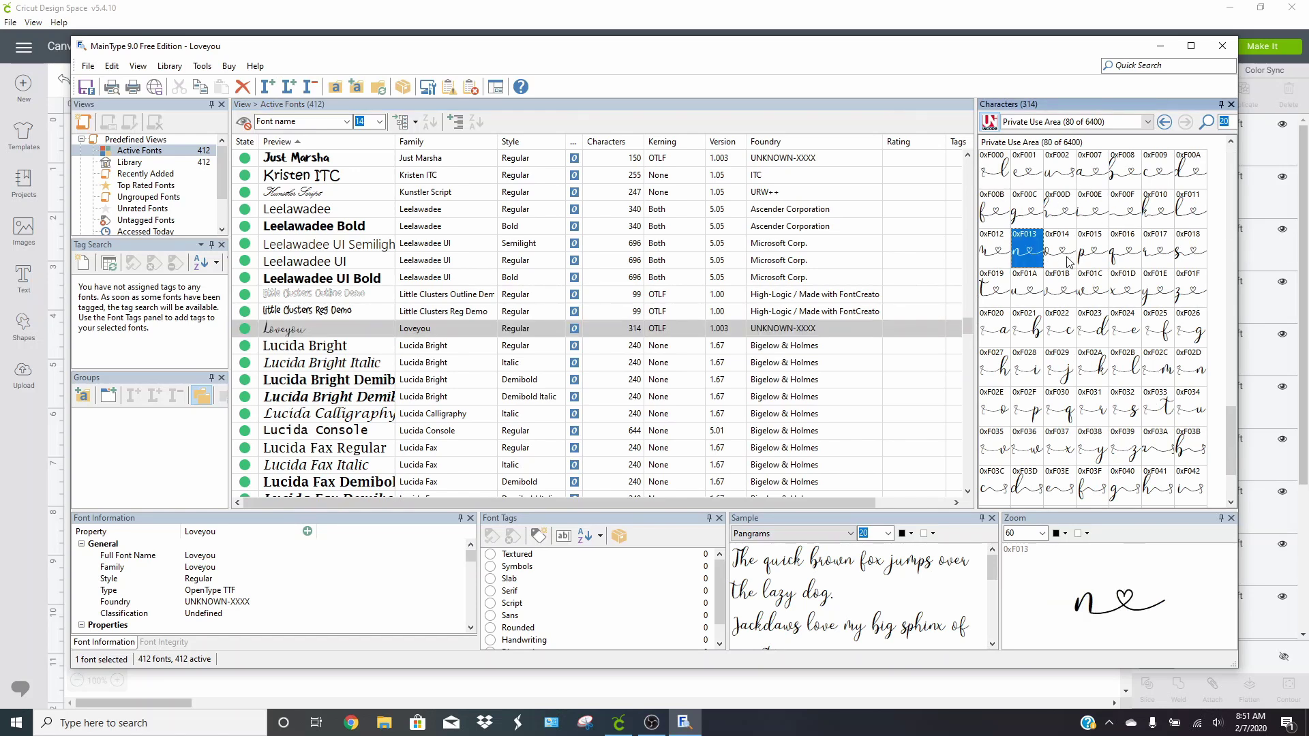
pyautogui.click(1068, 261)
pyautogui.click(1156, 258)
pyautogui.click(1152, 300)
pyautogui.click(1099, 339)
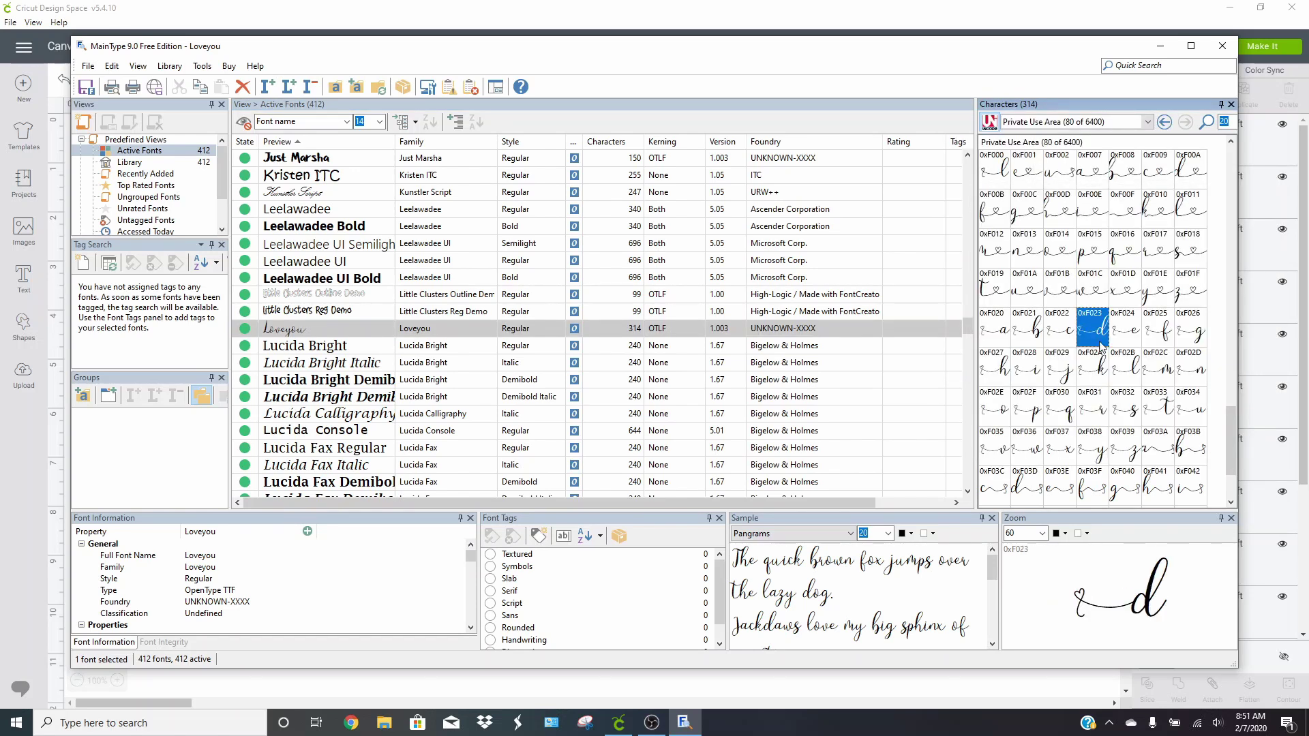
pyautogui.scroll(-1, 1125, 354)
pyautogui.click(1126, 452)
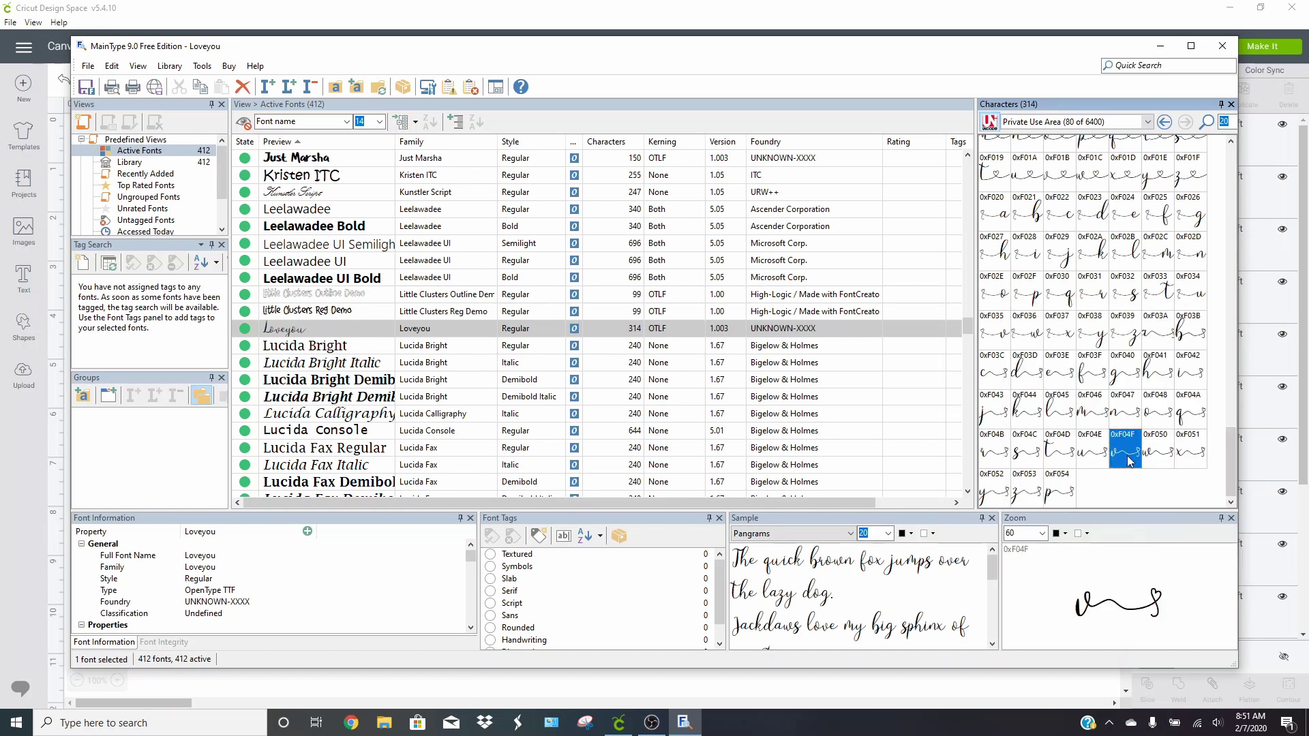
pyautogui.click(1093, 452)
pyautogui.scroll(2, 1090, 410)
pyautogui.scroll(10, 1093, 410)
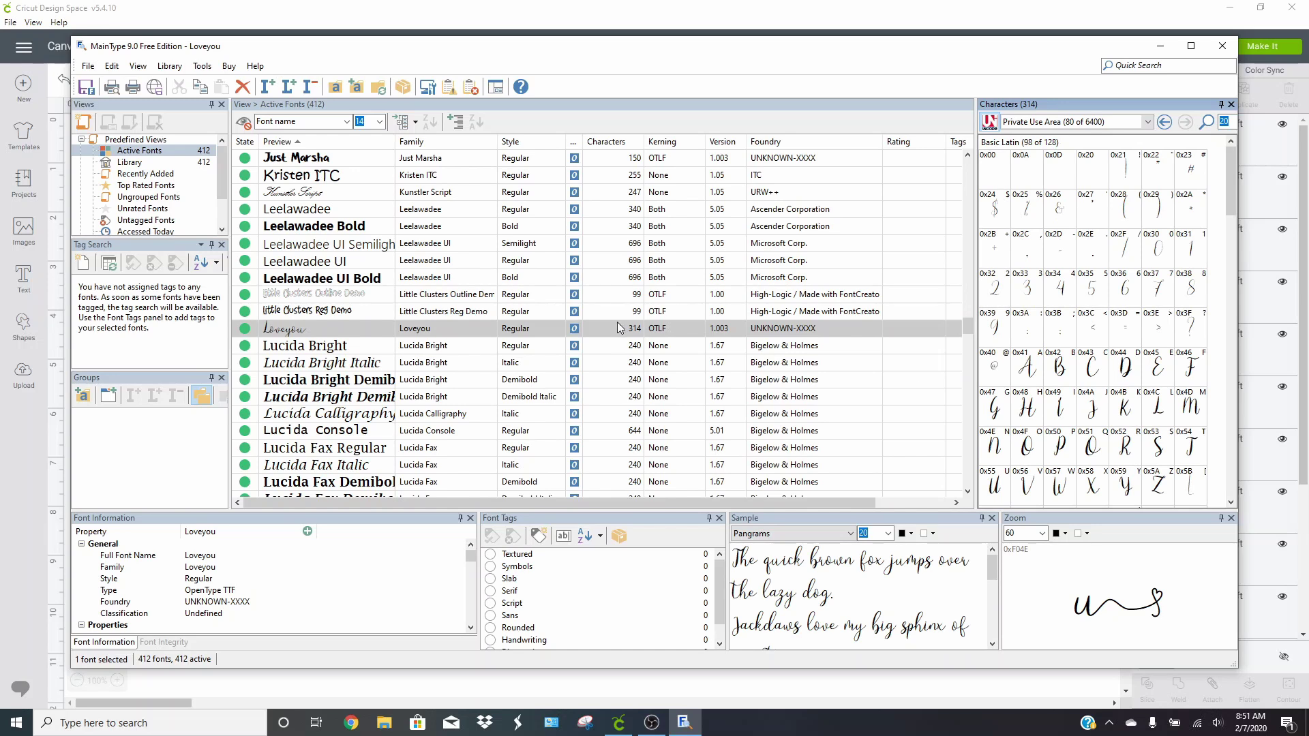
# Find the Amrelia font near the start of the font list and show its character set
pyautogui.scroll(2, 617, 328)
pyautogui.scroll(5, 336, 281)
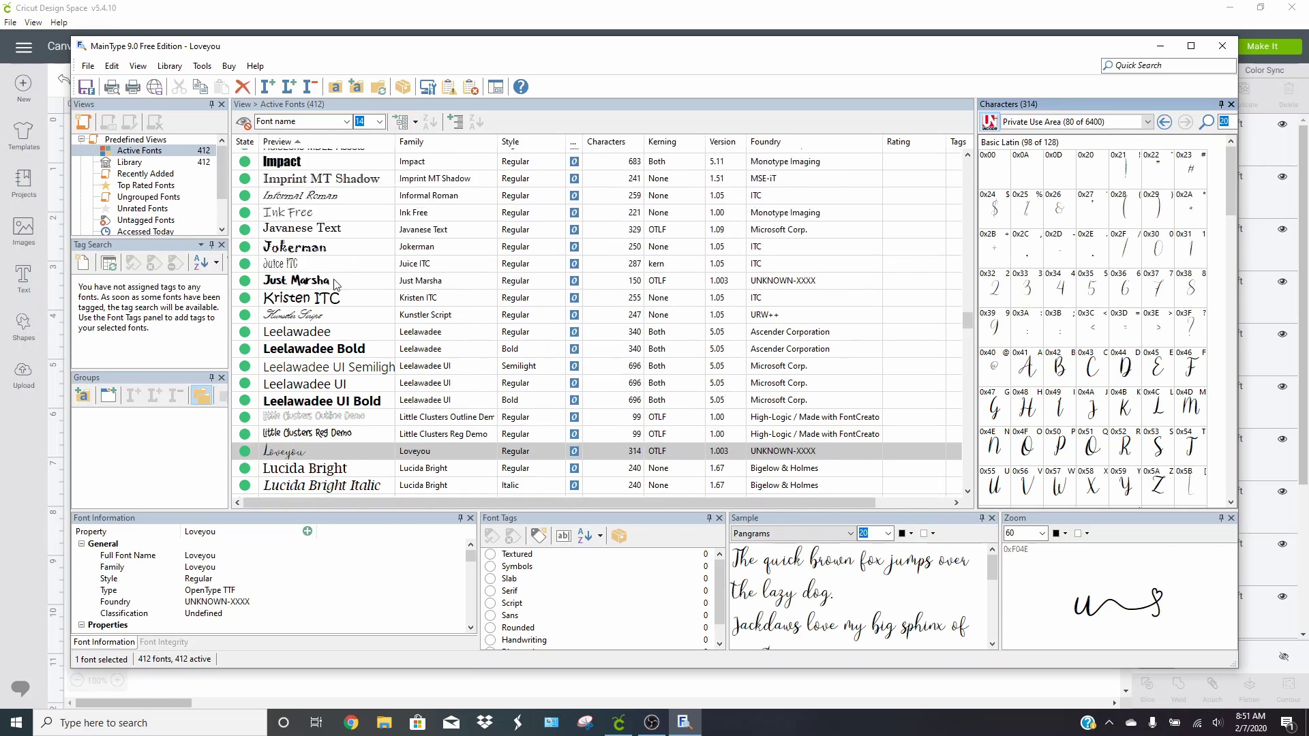
pyautogui.scroll(20, 336, 281)
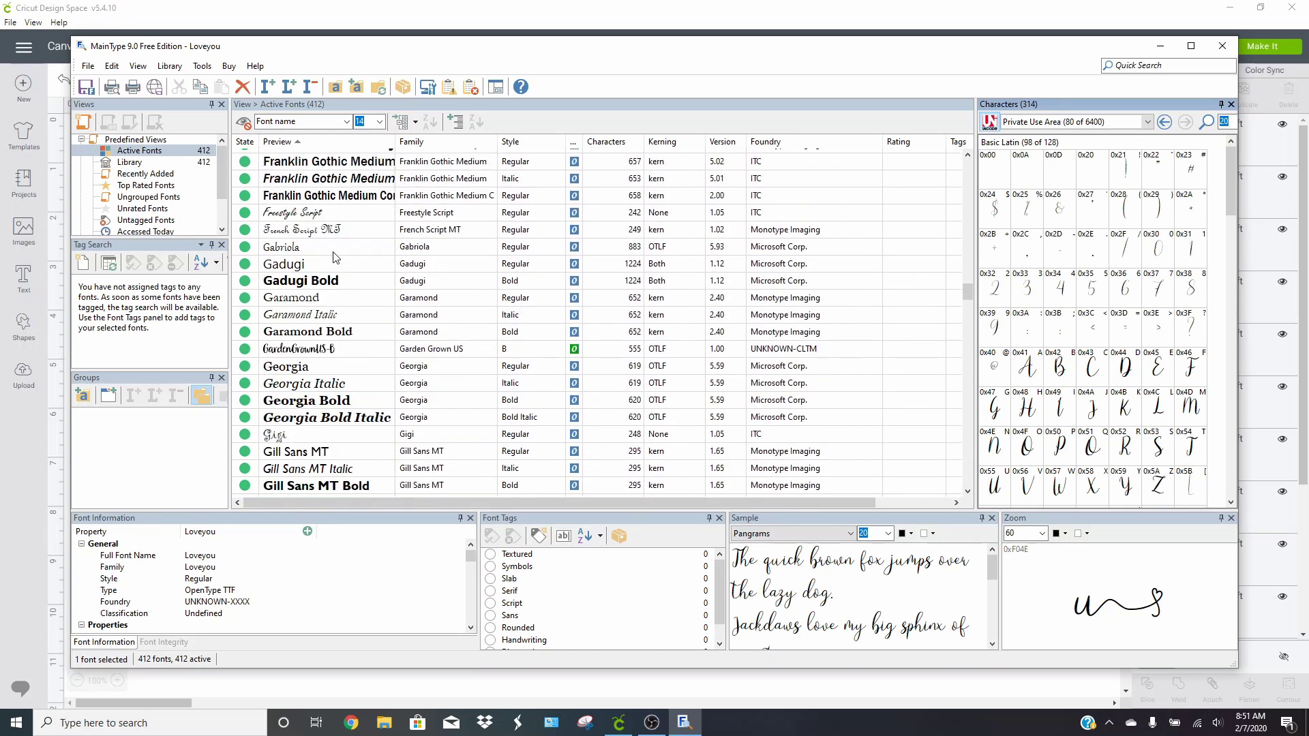
pyautogui.scroll(20, 359, 220)
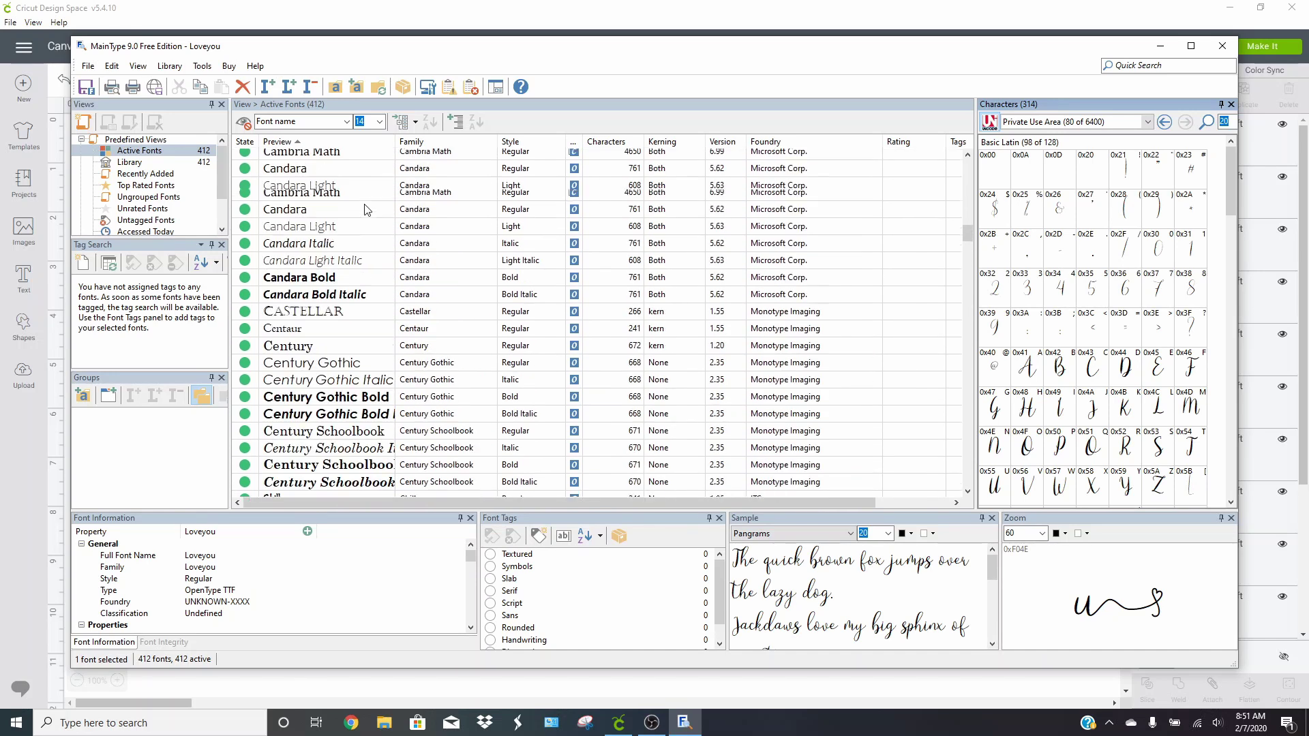
pyautogui.scroll(10, 362, 210)
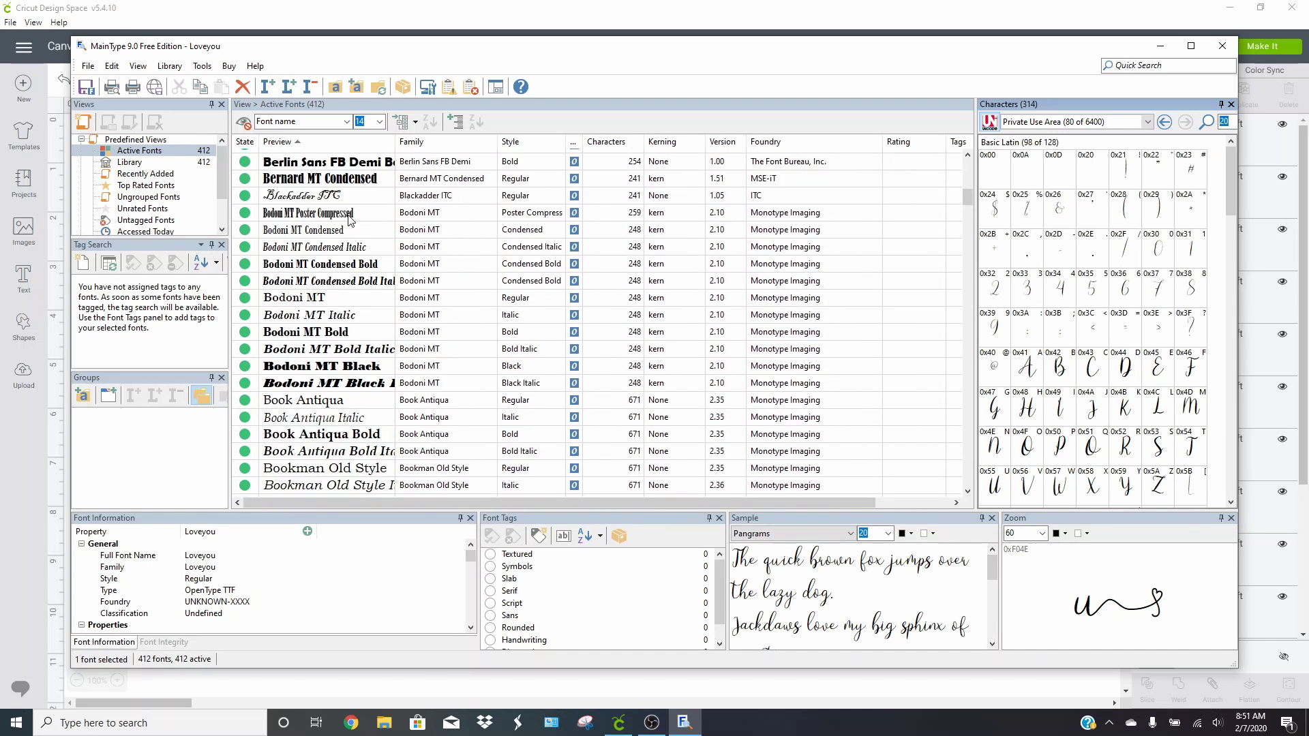
pyautogui.scroll(6, 346, 221)
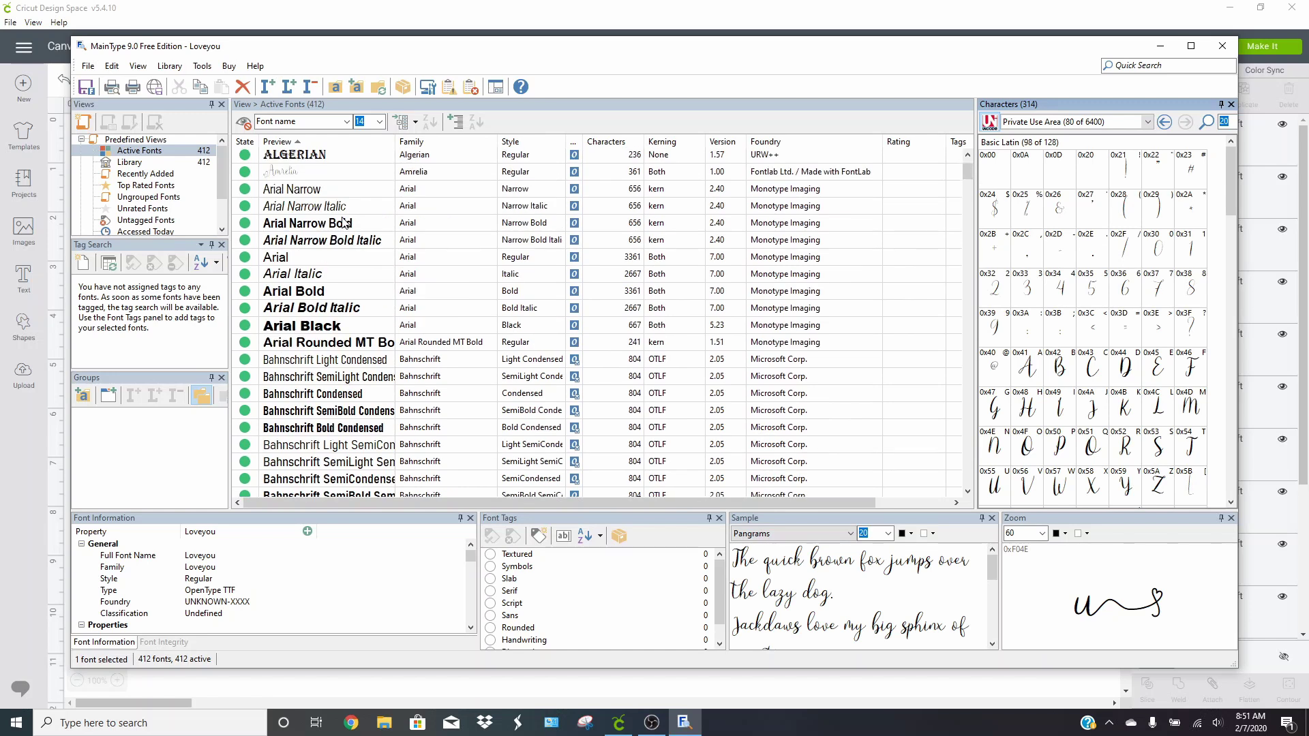
pyautogui.click(300, 174)
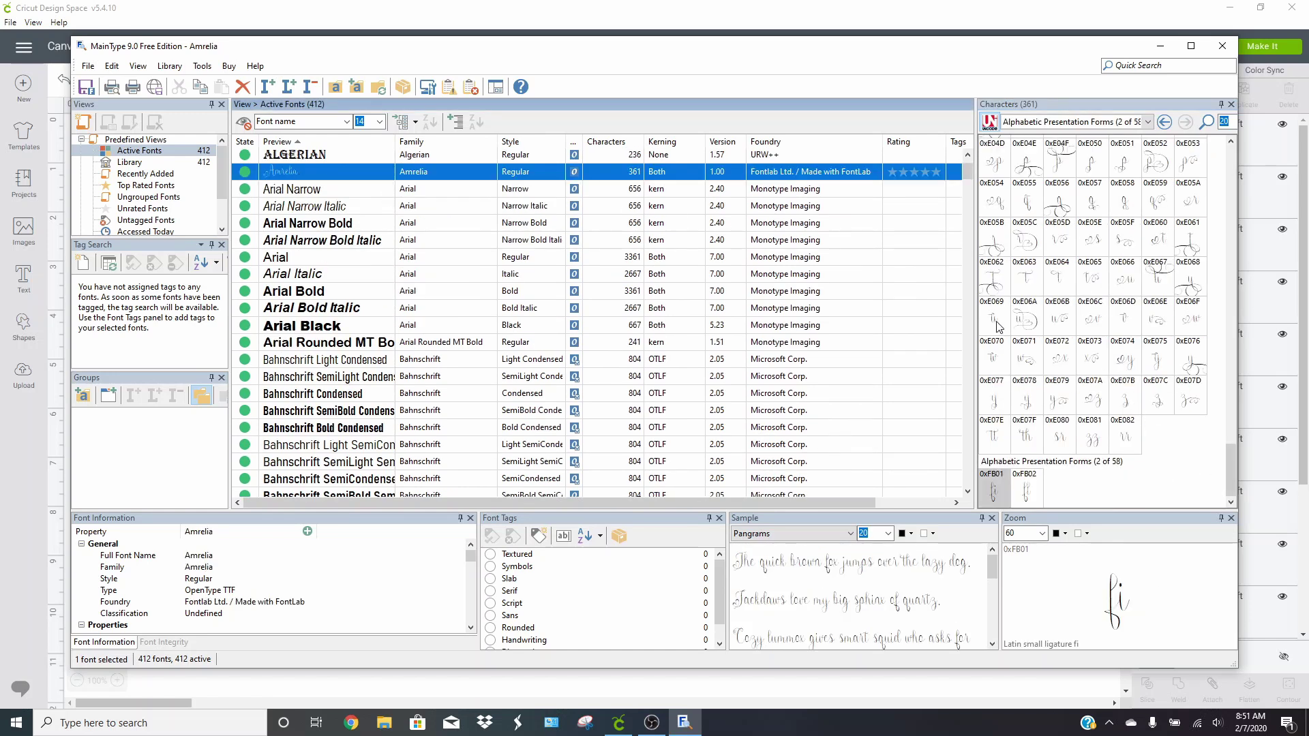
# Preview several swash letters in Amrelia's Private Use Area, including glyphs 0xE06A, 0xE00A and 0xE019
pyautogui.click(1027, 317)
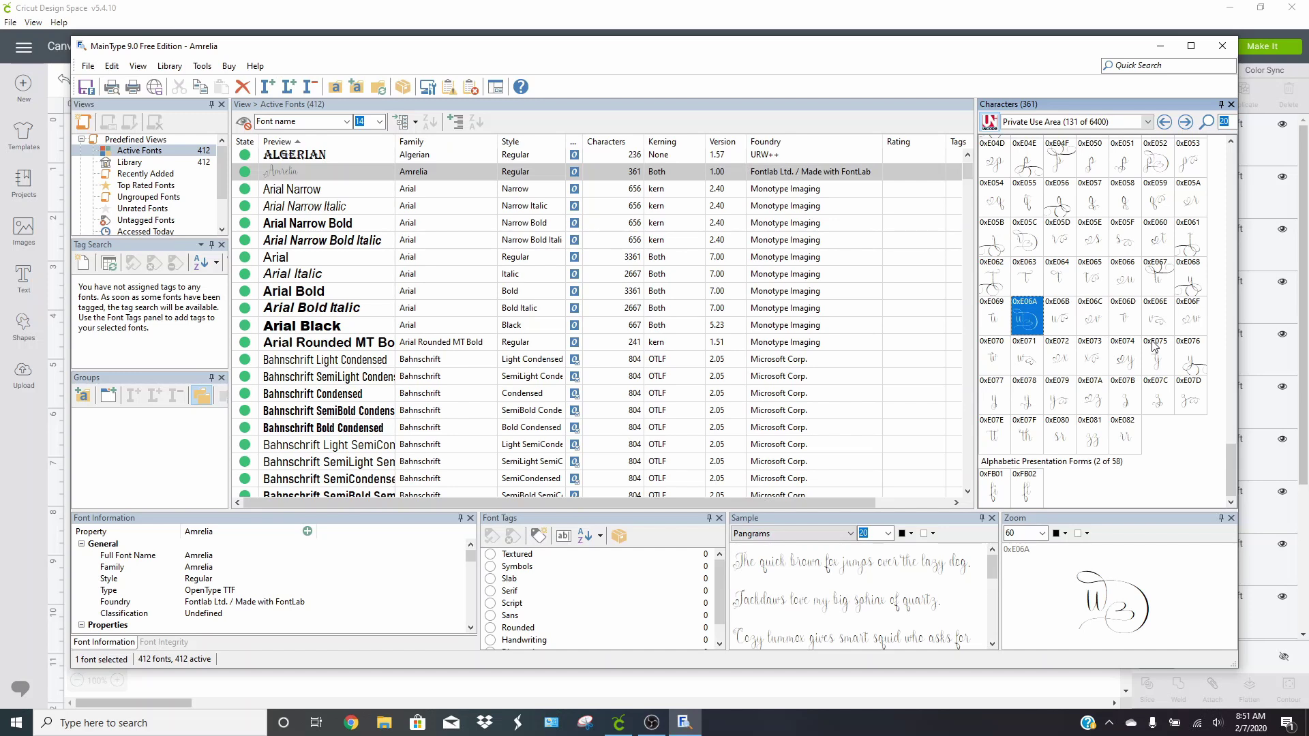
pyautogui.scroll(3, 1154, 346)
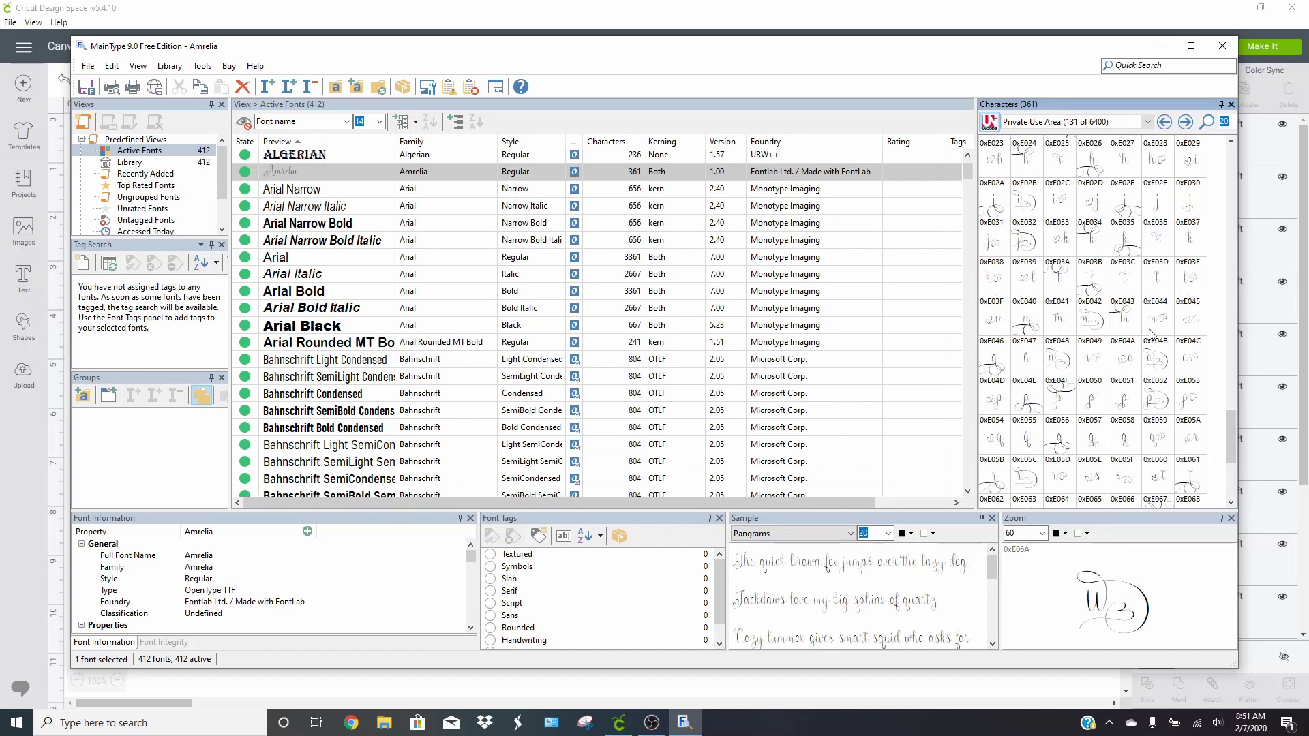
pyautogui.scroll(3, 1157, 333)
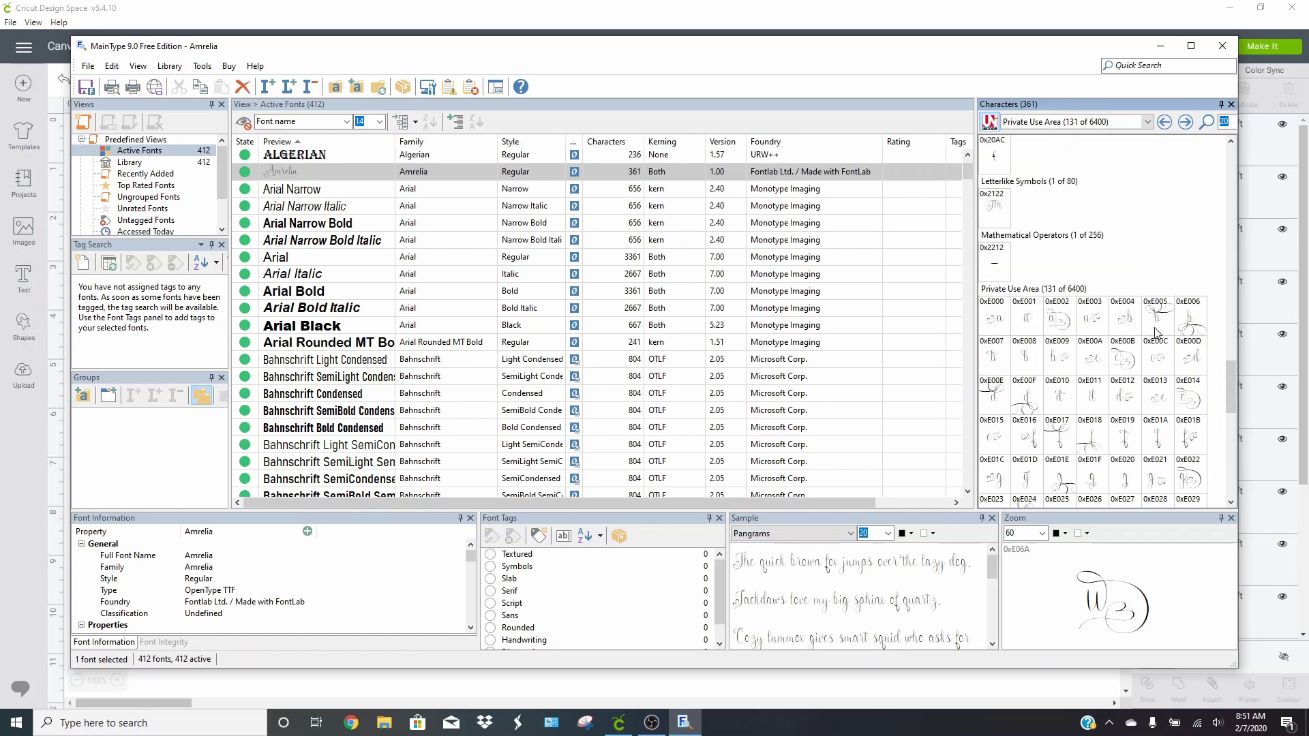
pyautogui.click(1113, 361)
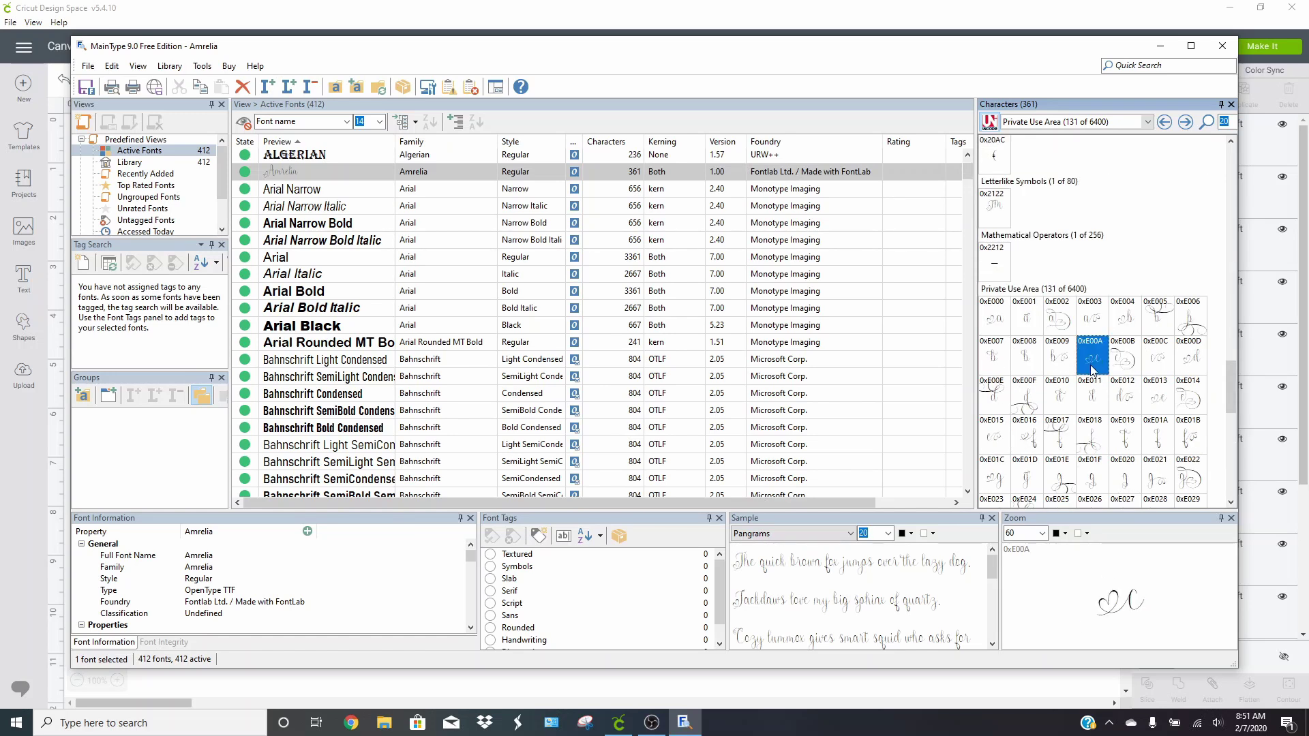
pyautogui.click(1041, 390)
pyautogui.click(1090, 427)
pyautogui.click(1126, 426)
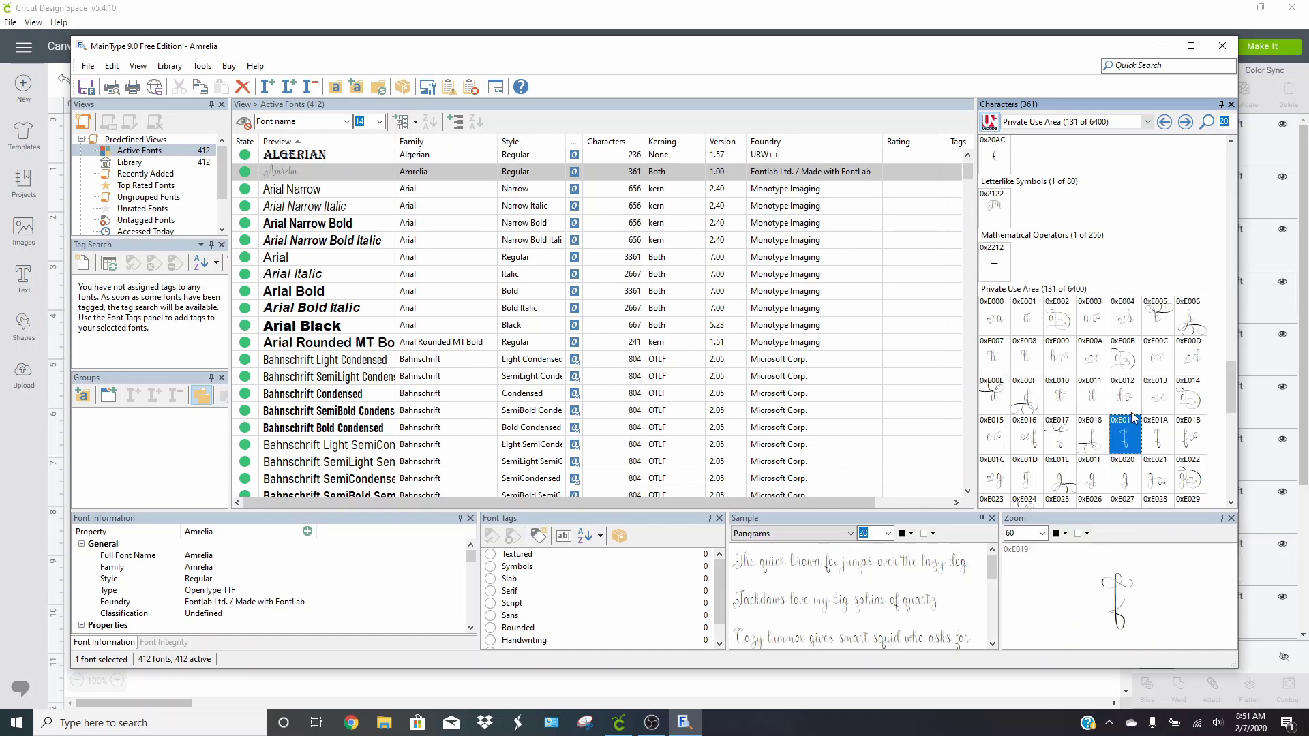
# Preview accented capitals in Amrelia's Latin-1 Supplement and examine its basic Latin characters
pyautogui.scroll(8, 1139, 402)
pyautogui.scroll(3, 1145, 384)
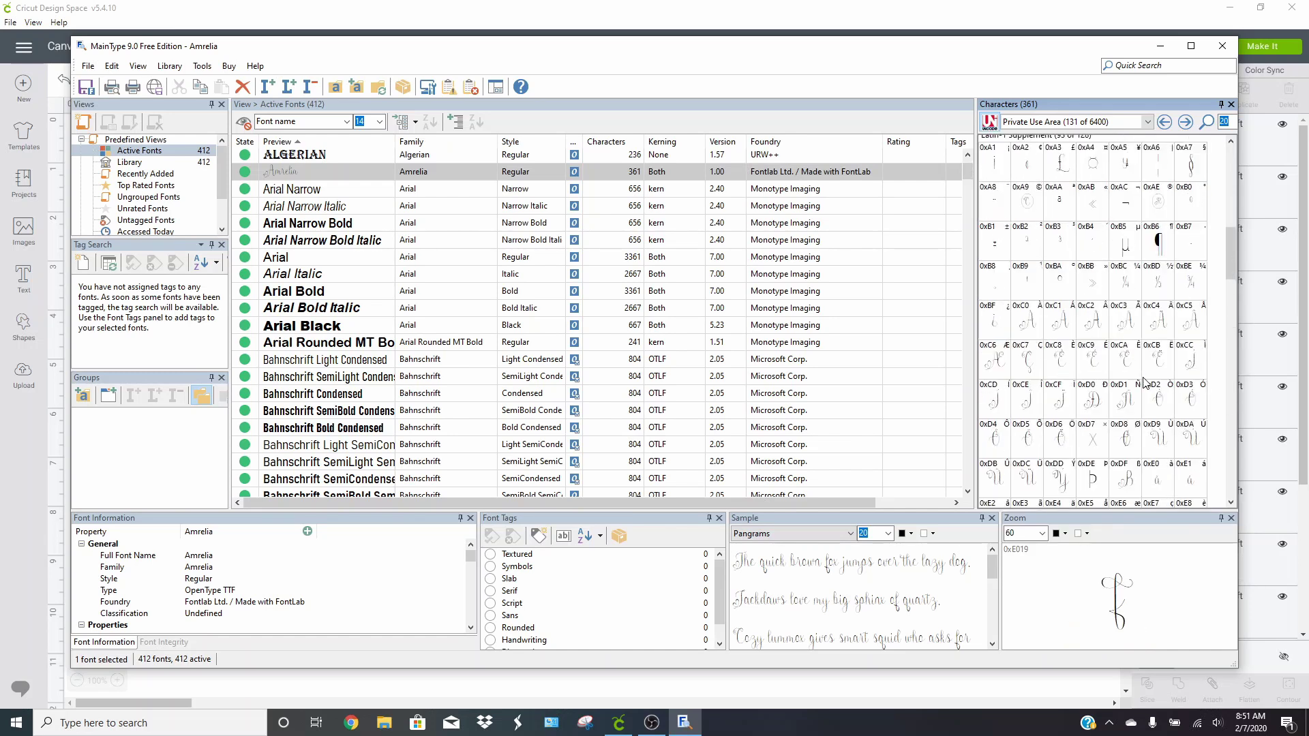
pyautogui.click(1151, 334)
pyautogui.click(1089, 345)
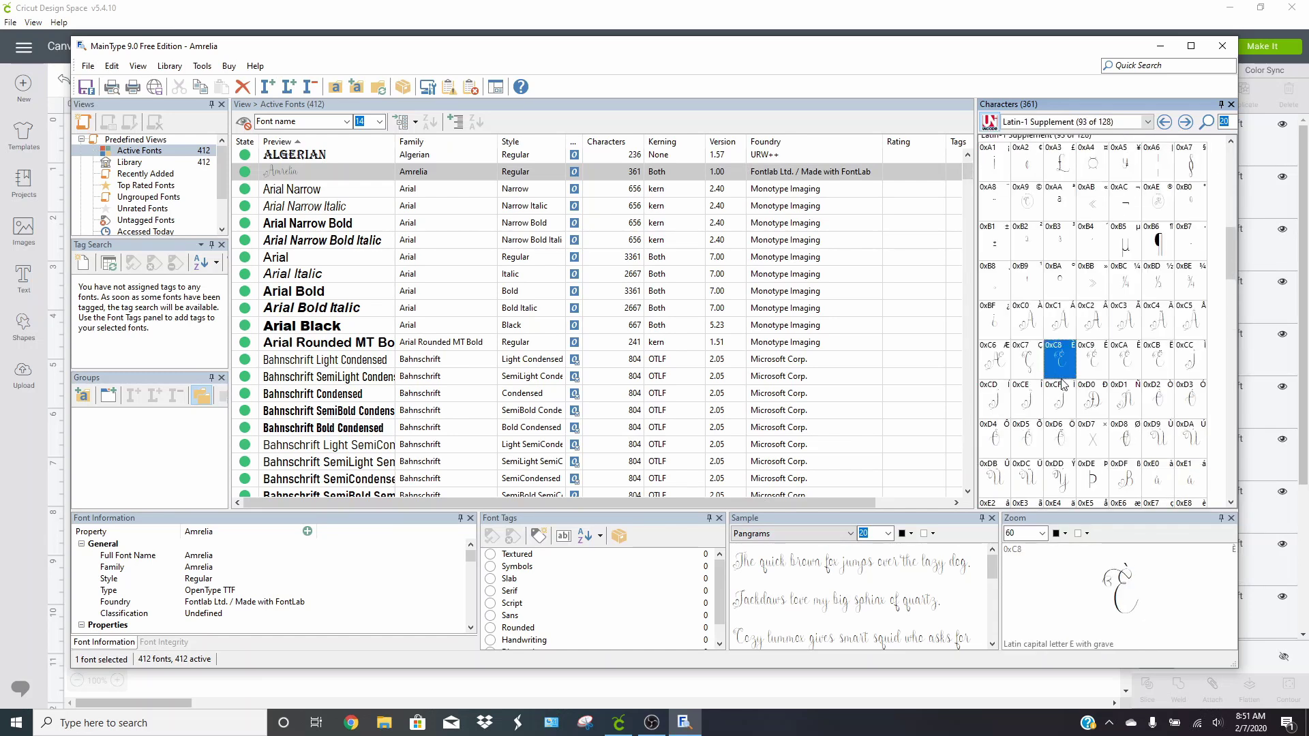
pyautogui.scroll(8, 1067, 379)
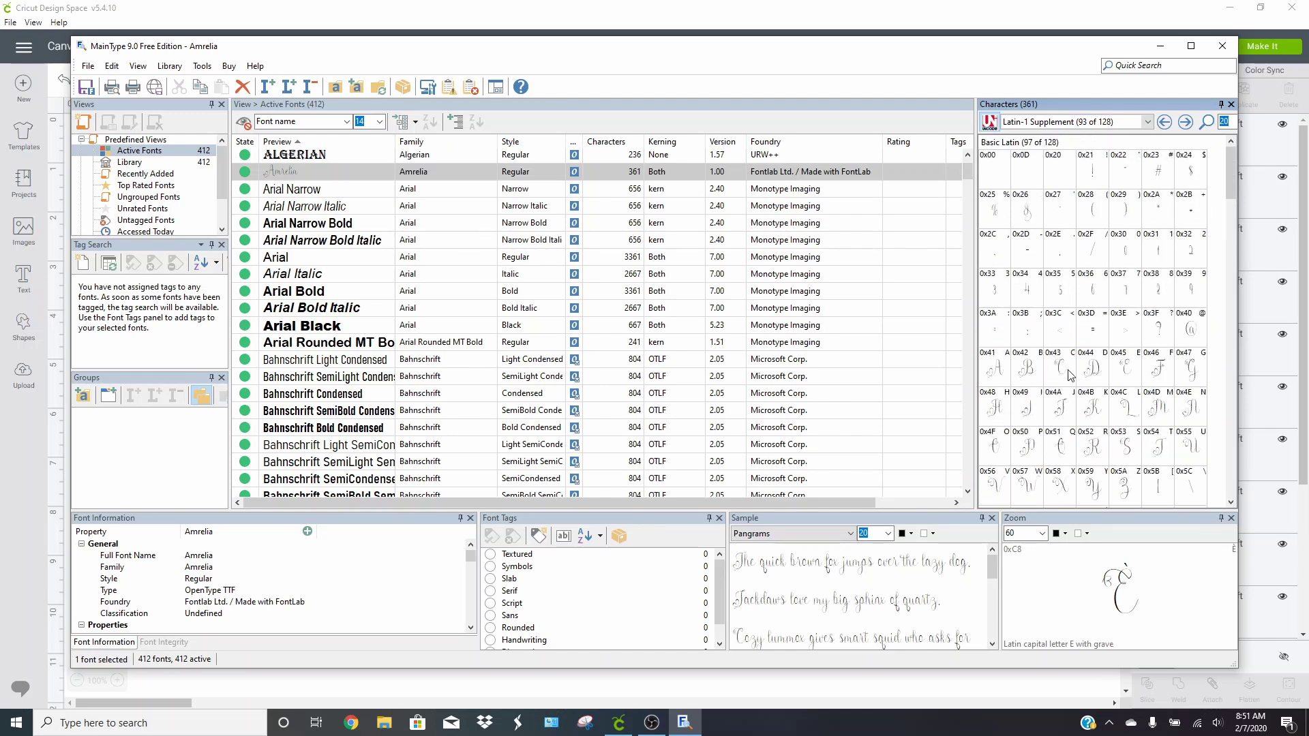
# Select the A little sunshine font and examine its whole character set for special glyphs
pyautogui.scroll(2, 319, 253)
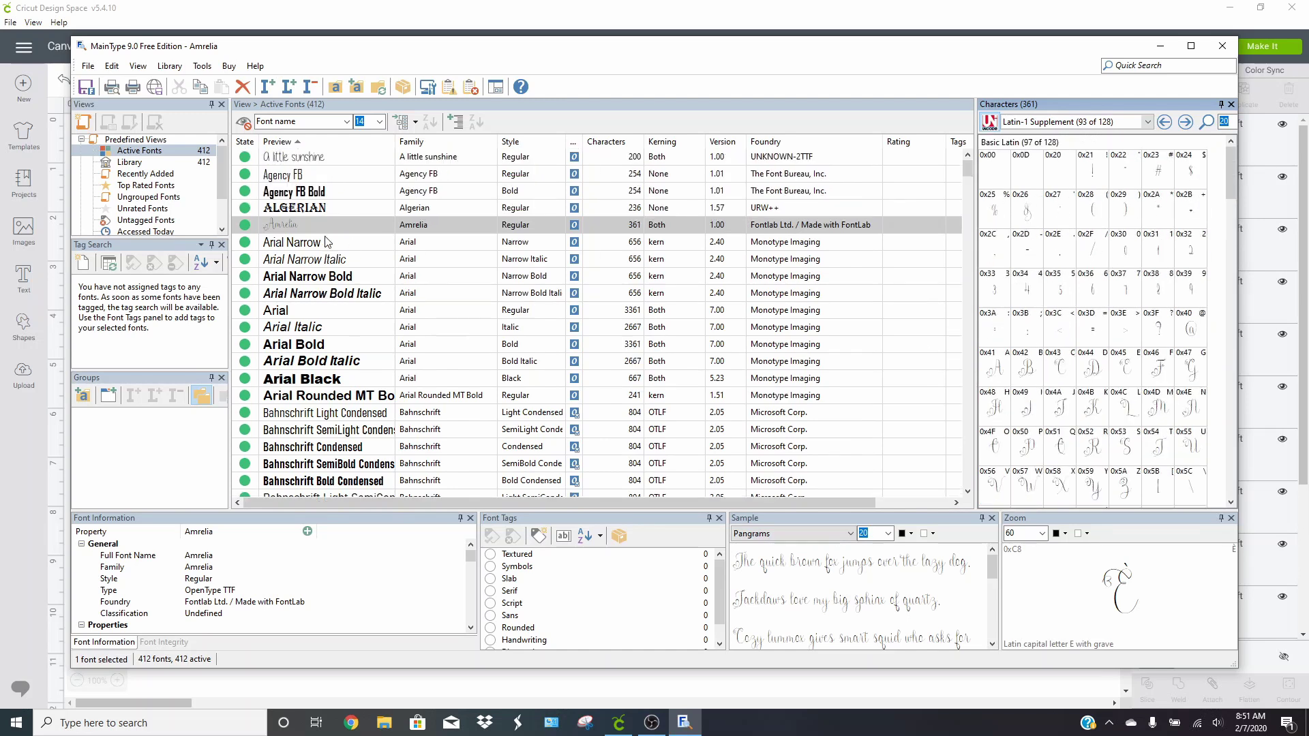
pyautogui.click(331, 156)
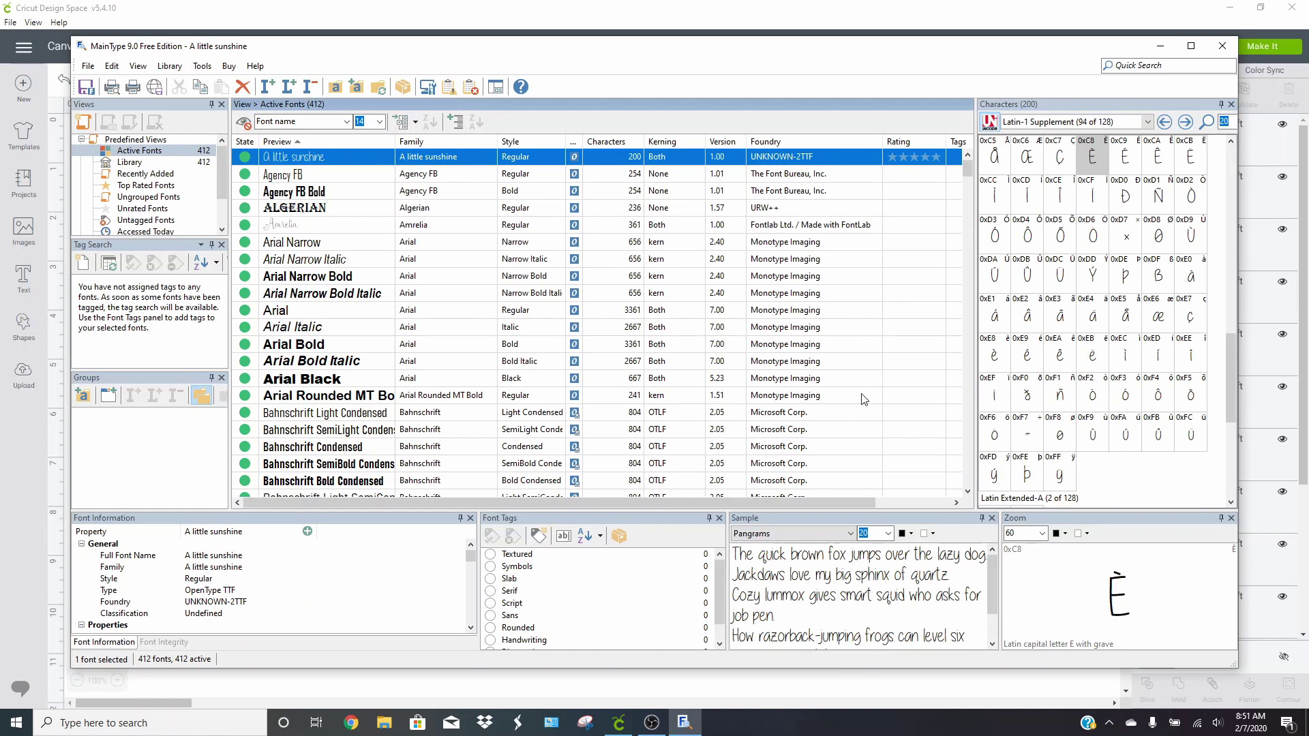
pyautogui.scroll(-3, 1104, 355)
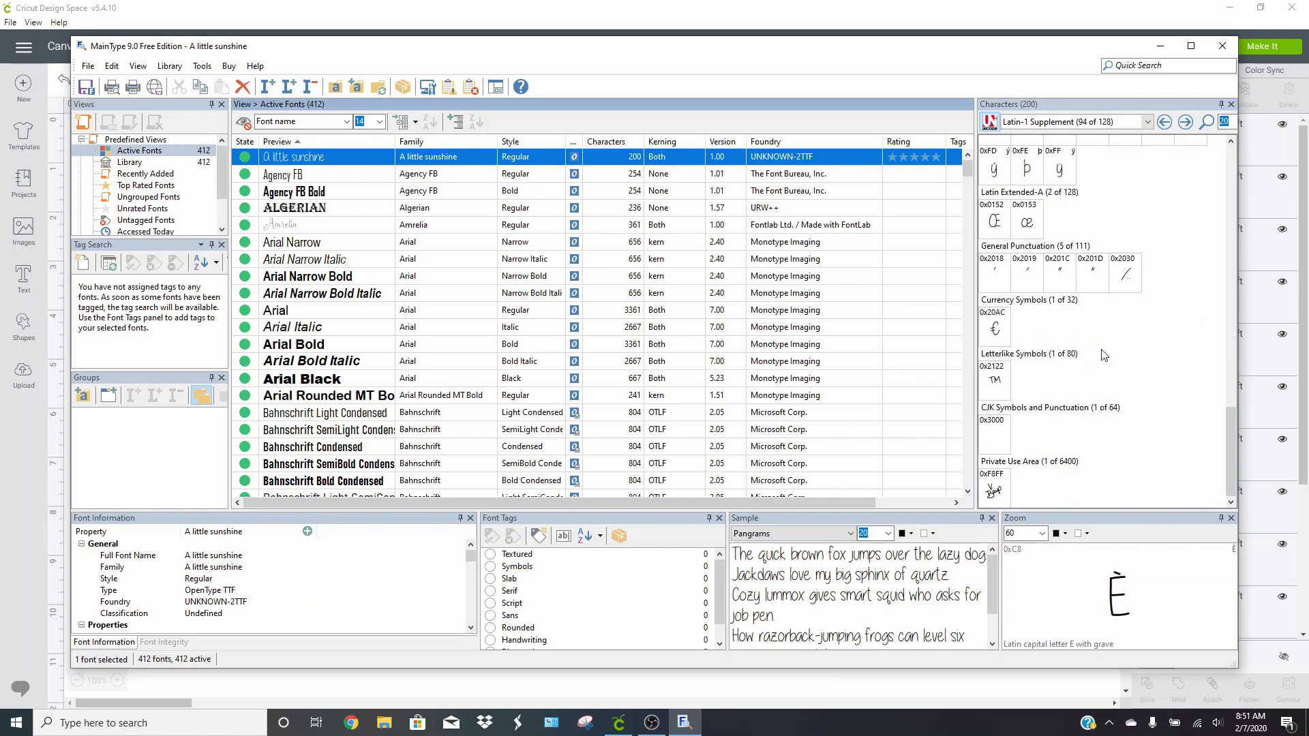
pyautogui.scroll(15, 1104, 354)
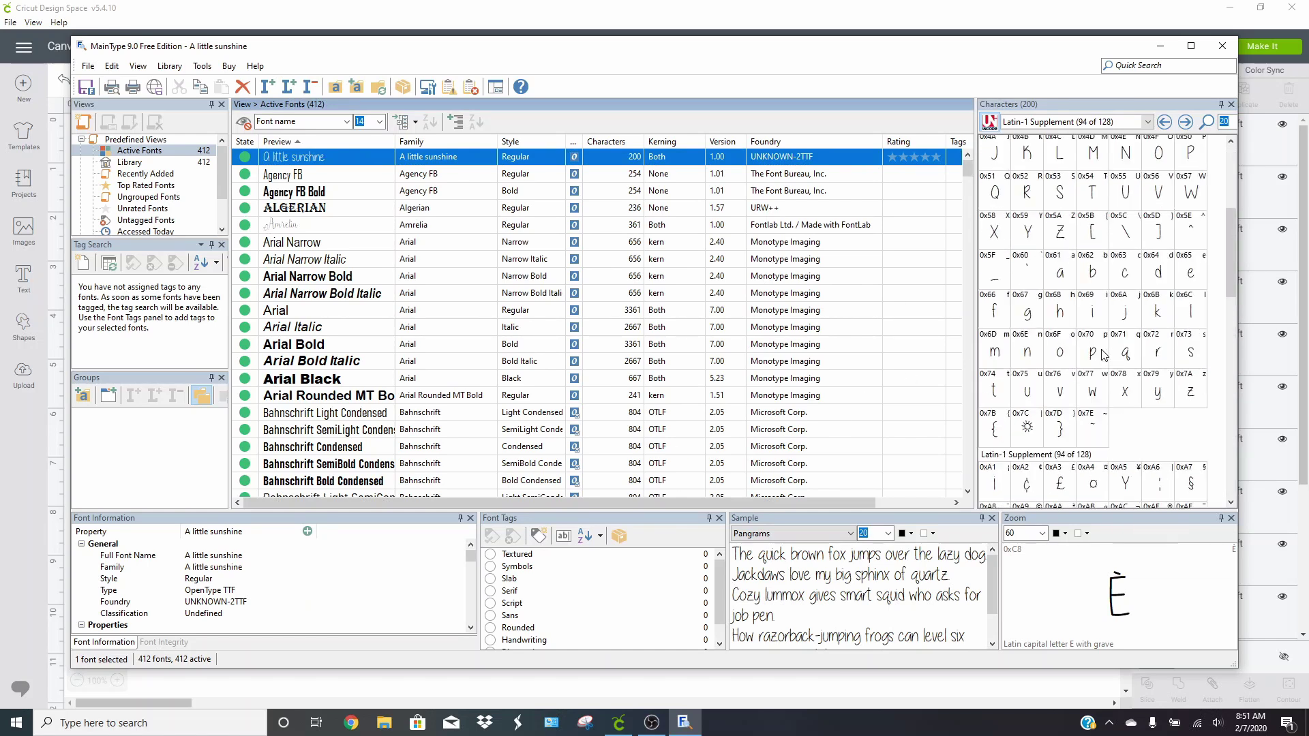
pyautogui.scroll(1, 1102, 350)
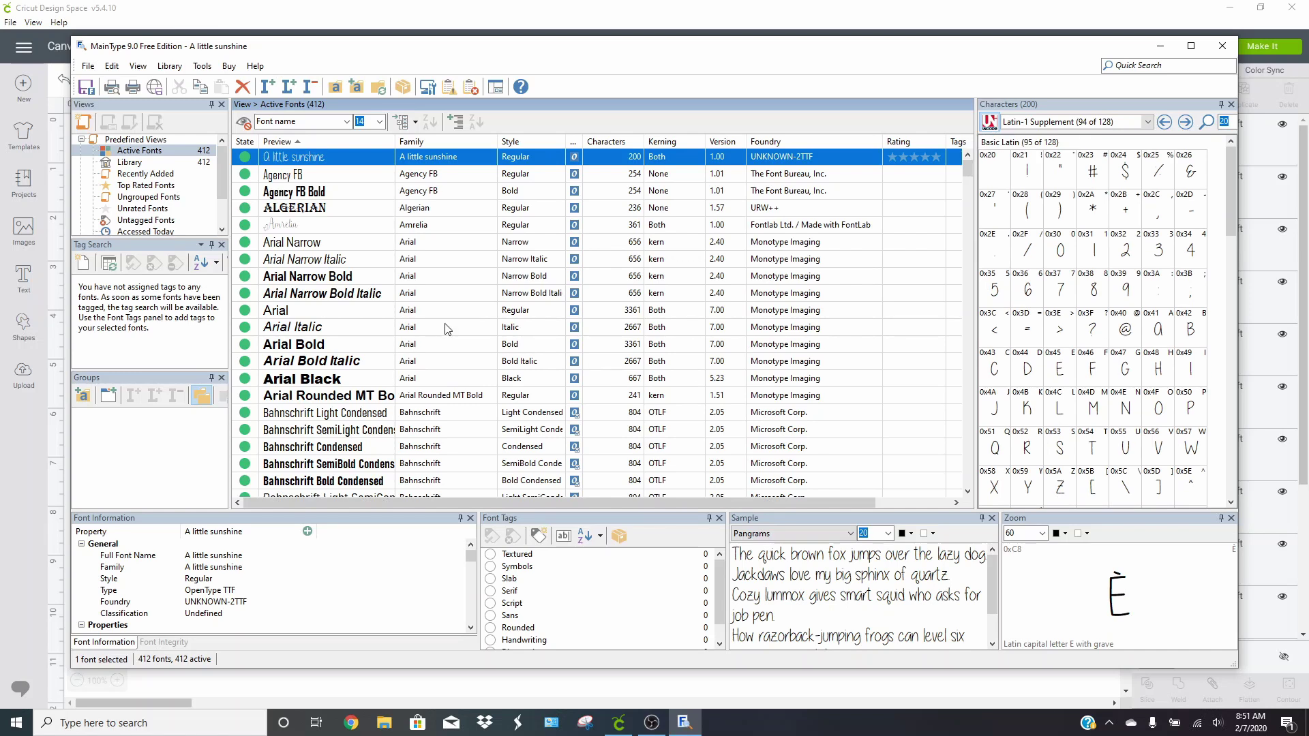
# Close MainType and return to the "How to use Glyphs!" design in Cricut Design Space
pyautogui.scroll(-6, 445, 329)
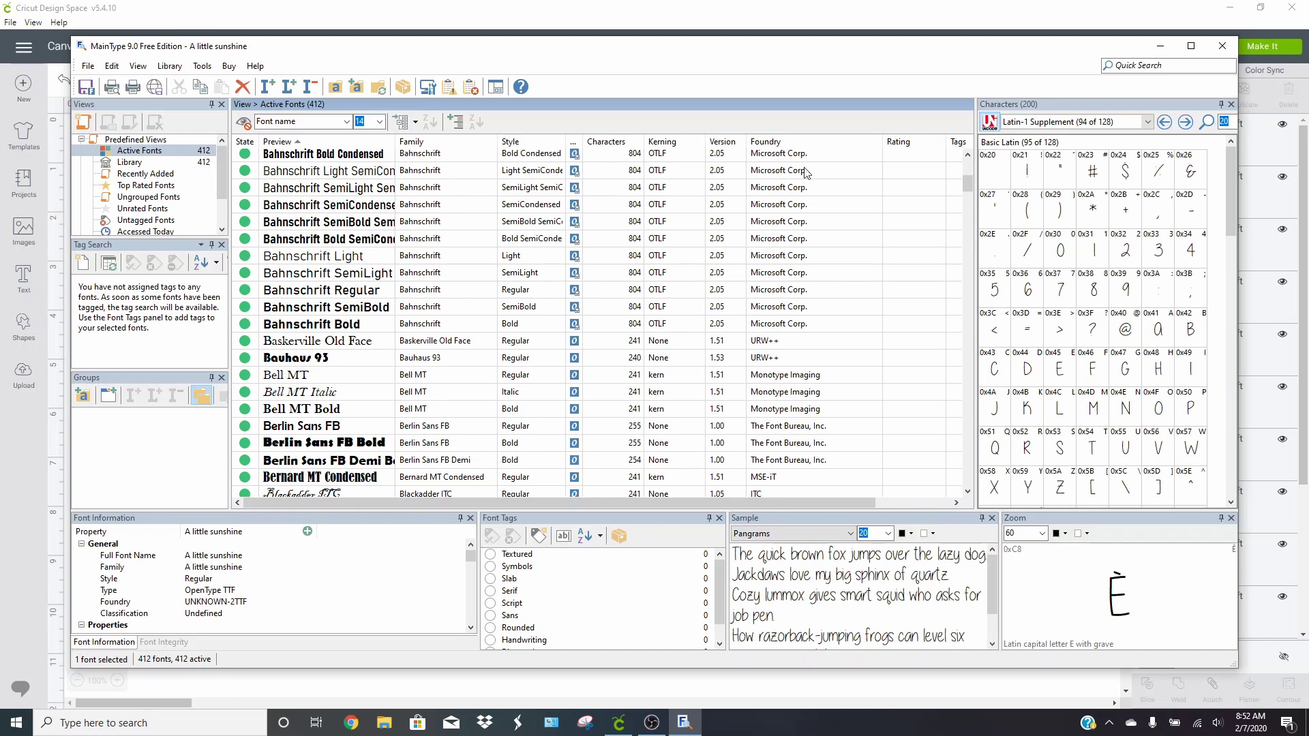
pyautogui.click(1222, 46)
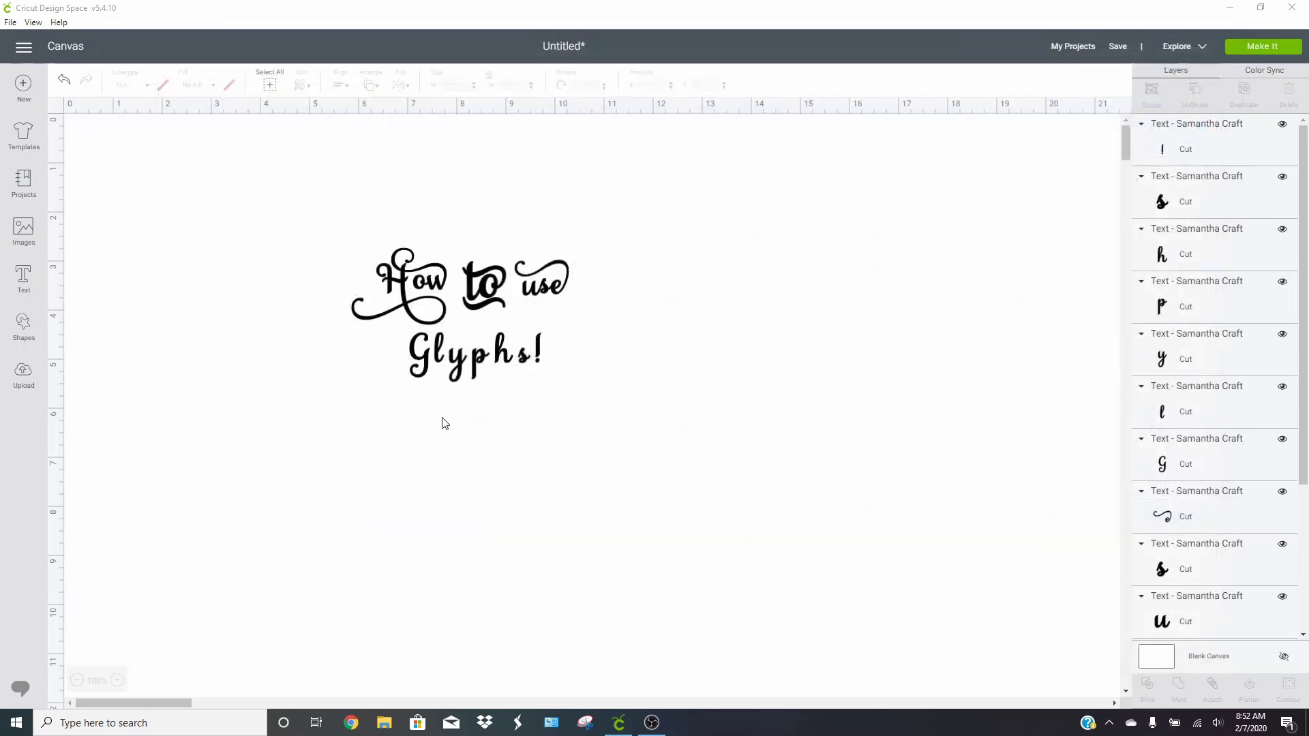